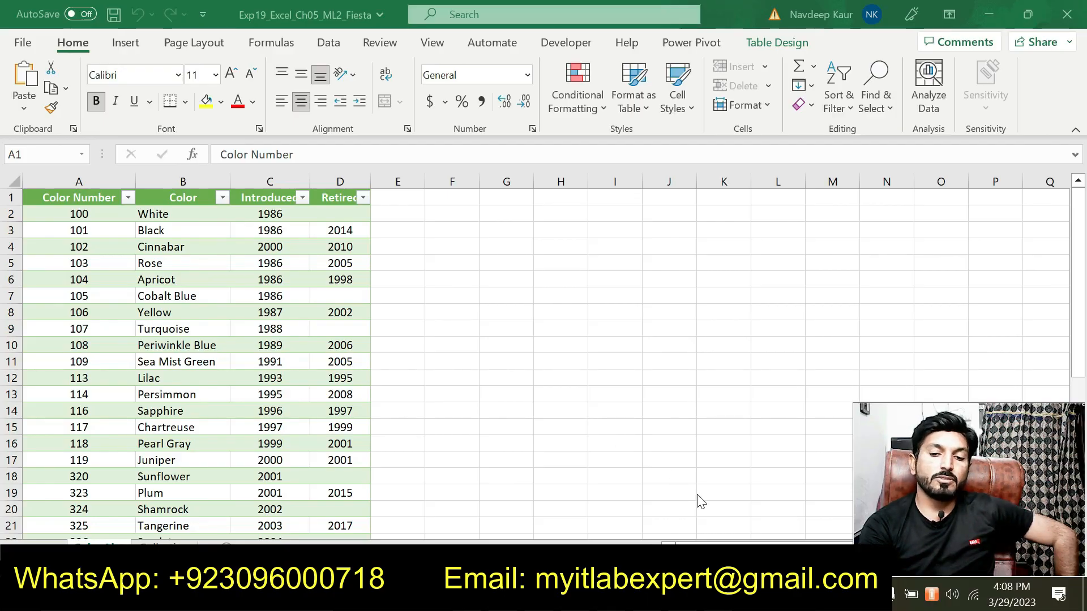
Switch to the instructions document and highlight the Exp19_Excel_Ch05_ML2_Fiesta.xlsx file name in step 1.
left_click(721, 595)
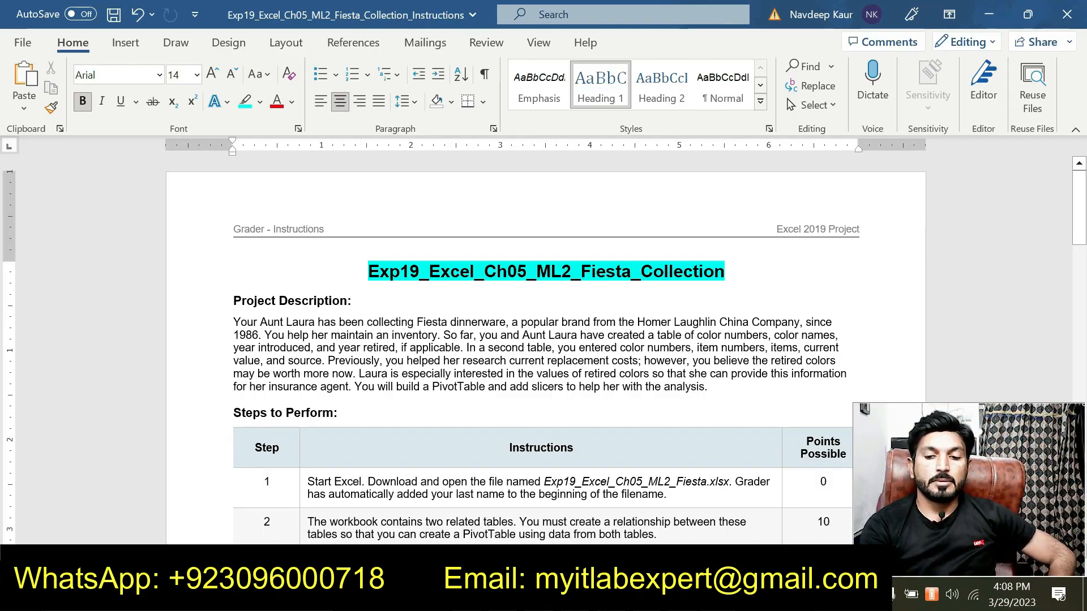
scroll(525, 342, "down", 4)
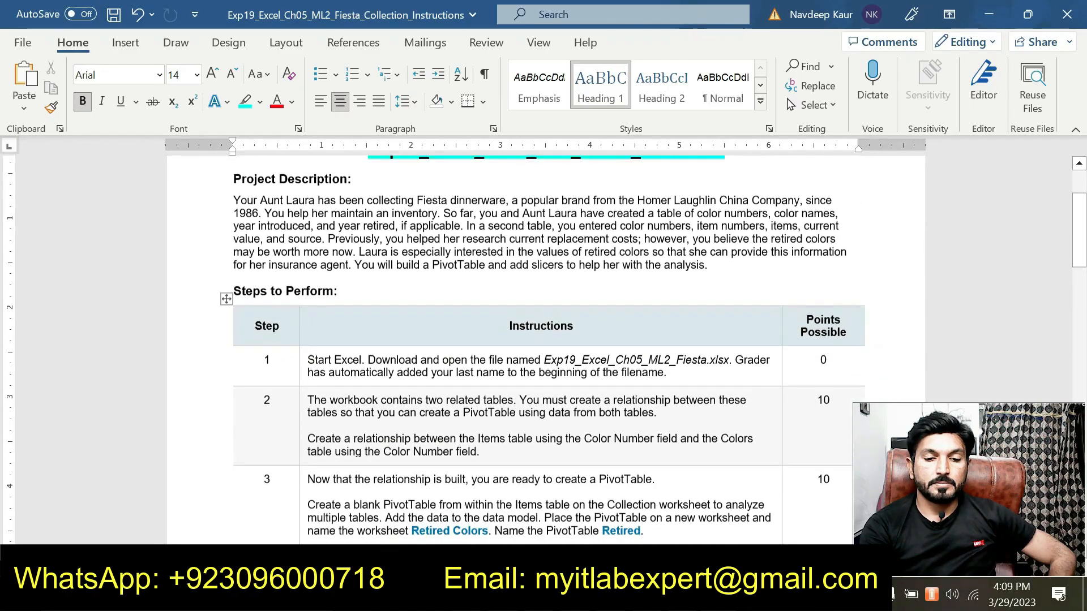
left_click_drag(543, 349, 771, 351)
left_click(702, 402)
left_click(523, 362)
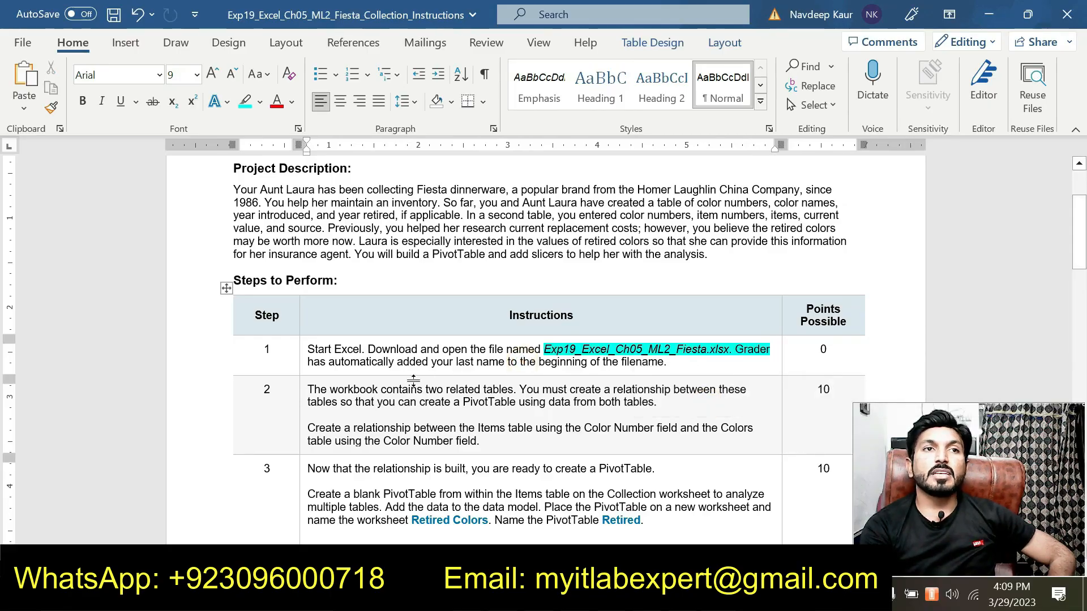
Examine the Collection and Colors worksheets of the workbook, then return to the instructions.
scroll(543, 340, "up", 3)
scroll(544, 340, "down", 1)
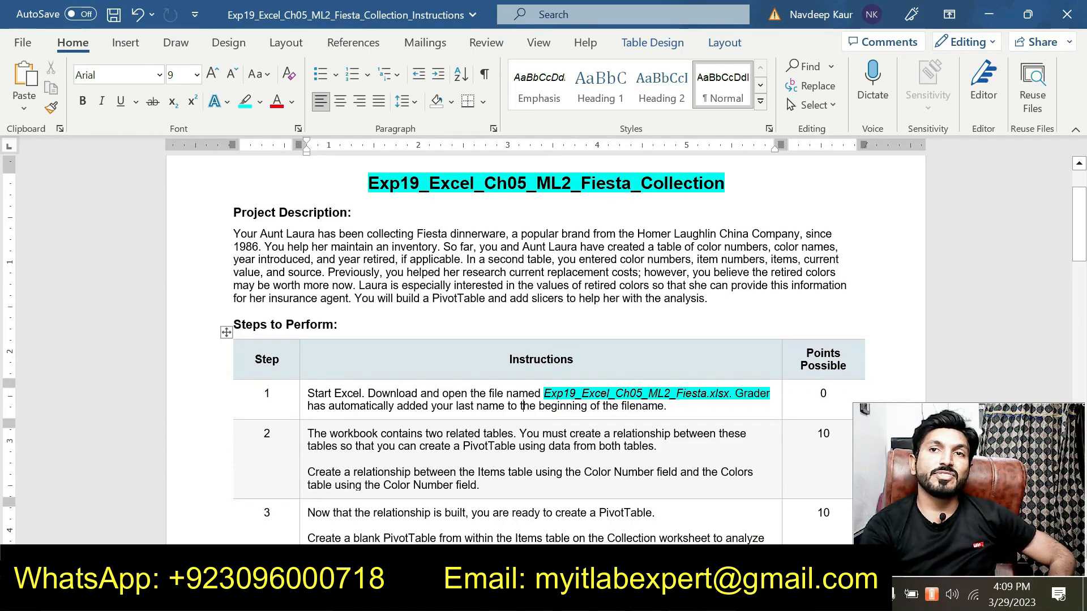
key("alt+Tab")
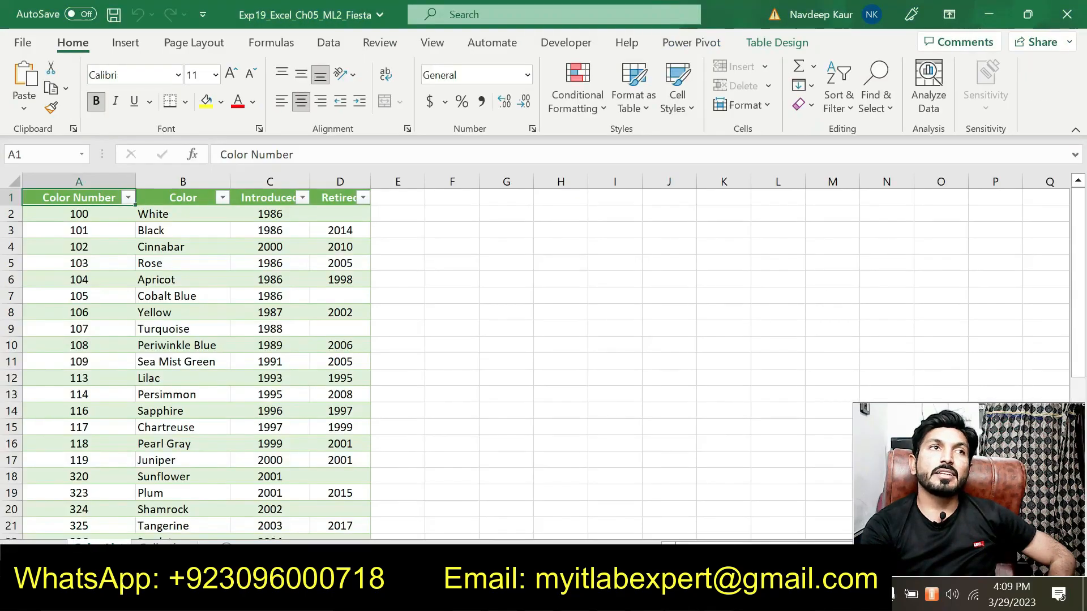
left_click(170, 543)
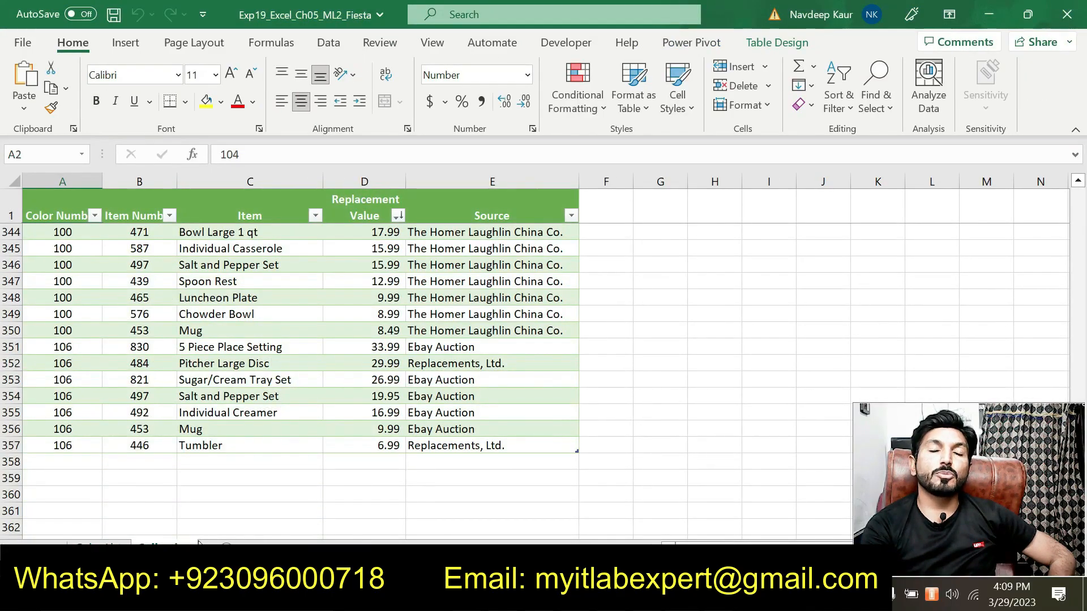
left_click(105, 546)
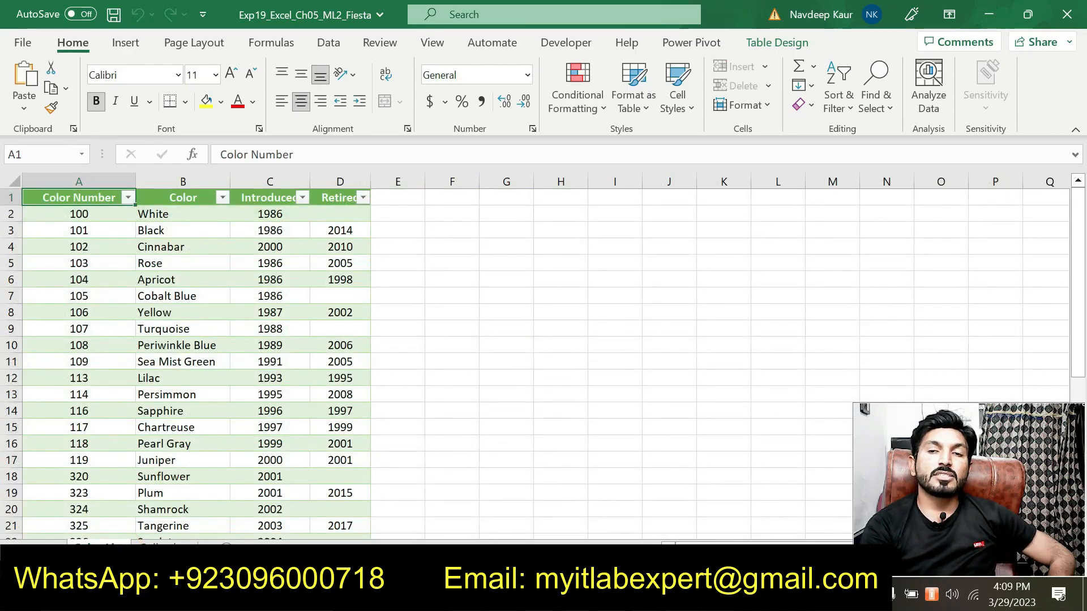
key("alt+Tab")
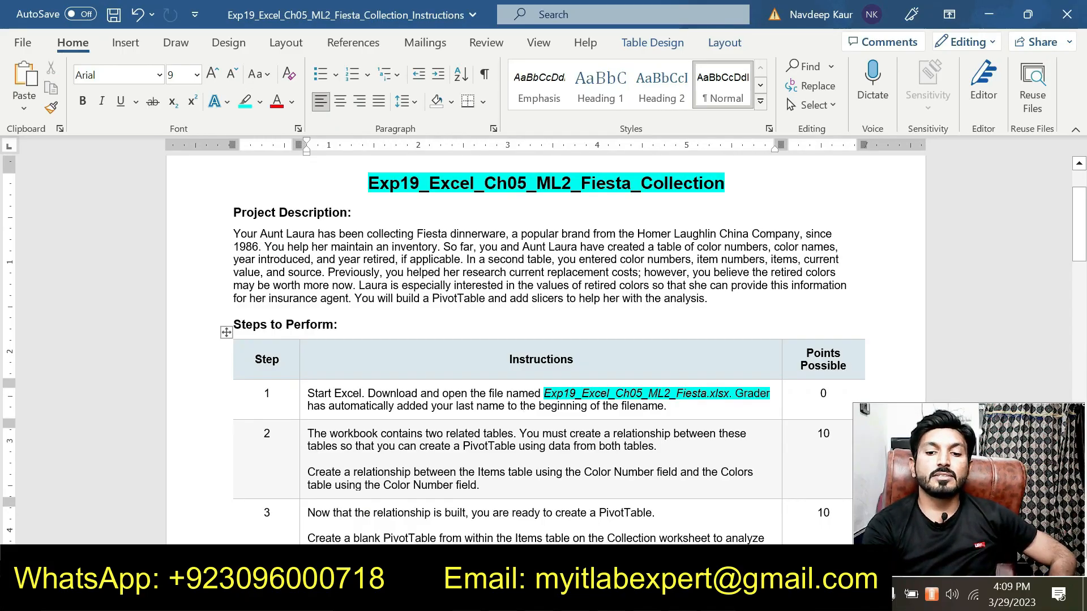
Remove the highlight from the file name in step 1 of the instructions.
left_click_drag(544, 393, 771, 394)
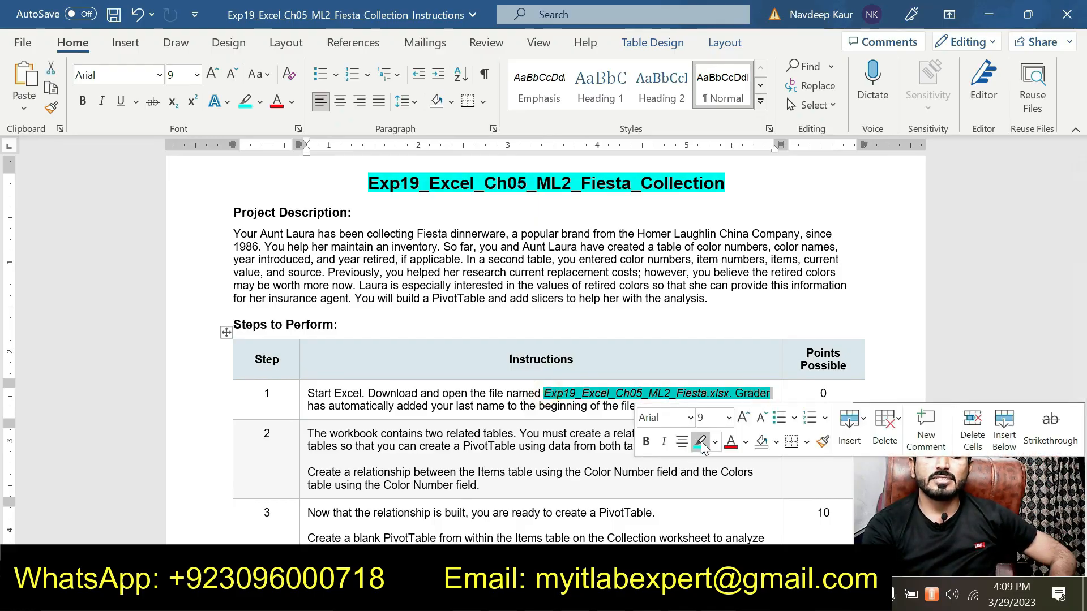
left_click(702, 444)
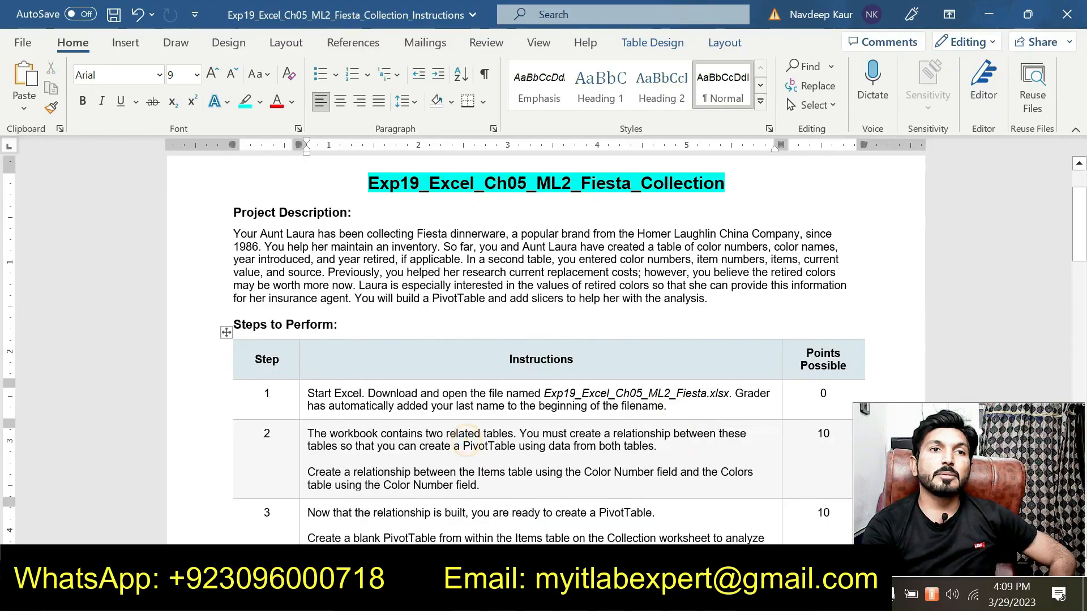
Highlight both paragraphs of the step 2 instructions about creating the table relationship.
left_click_drag(480, 485, 363, 426)
left_click(377, 408)
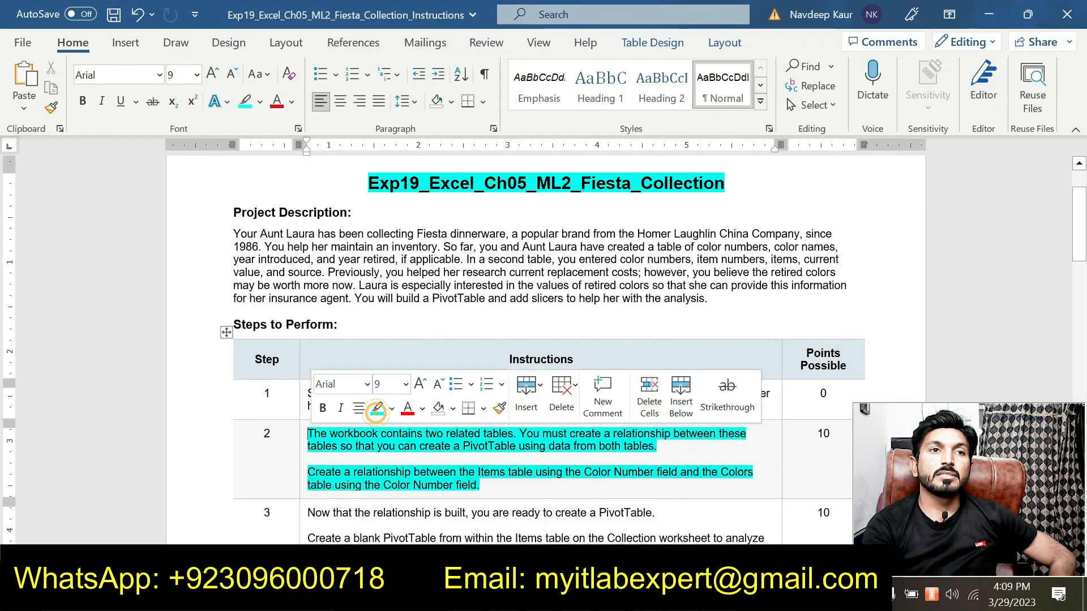
left_click(382, 460)
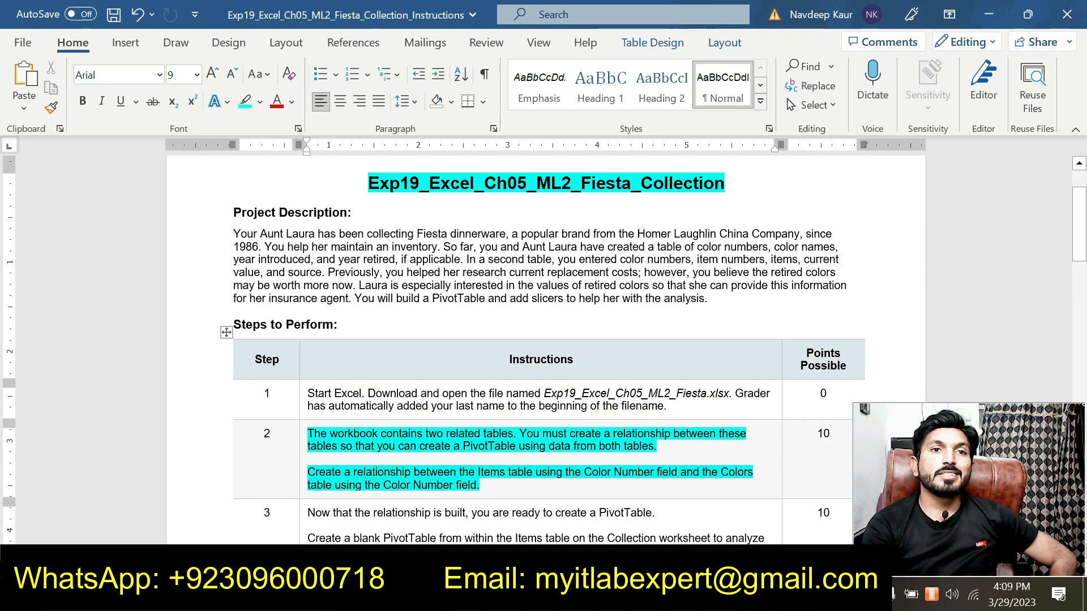
scroll(544, 340, "down", 2)
scroll(544, 340, "up", 1)
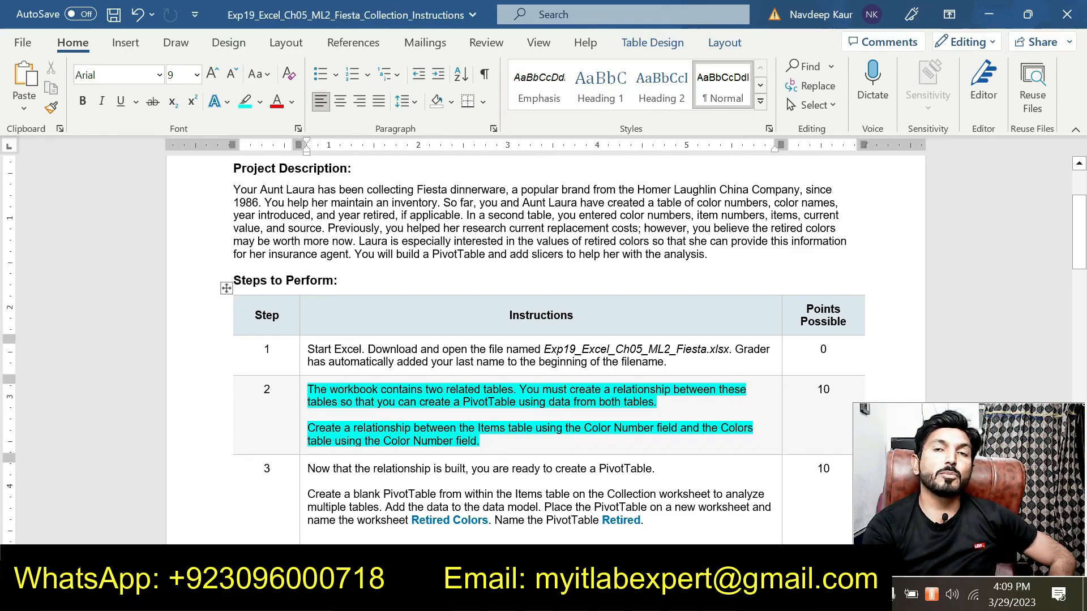
scroll(505, 429, "up", 2)
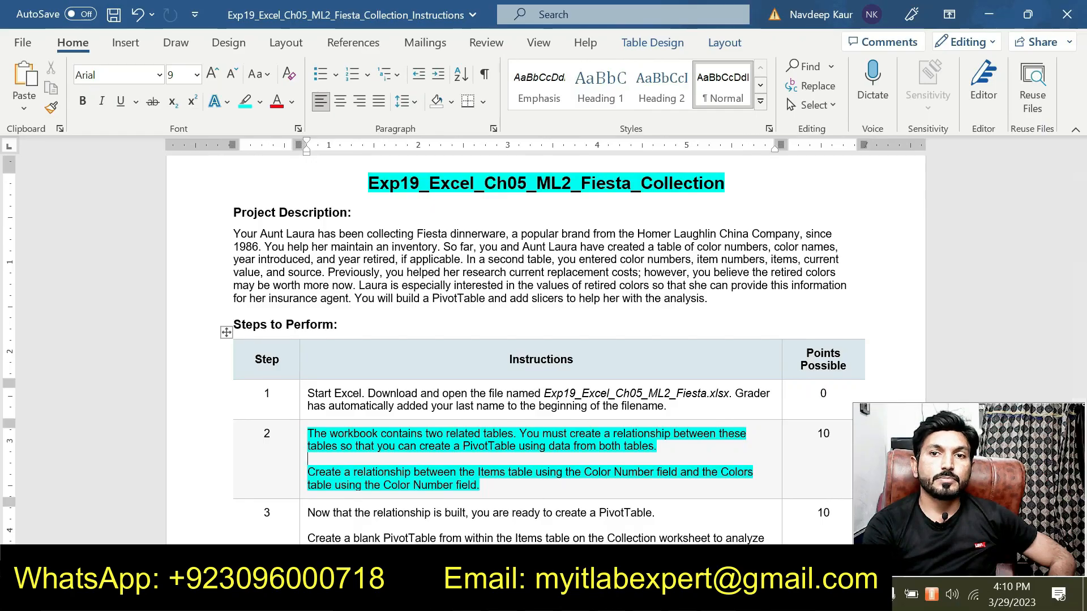
Return to the workbook and start a new relationship from the Relationships manager.
key("alt+Tab")
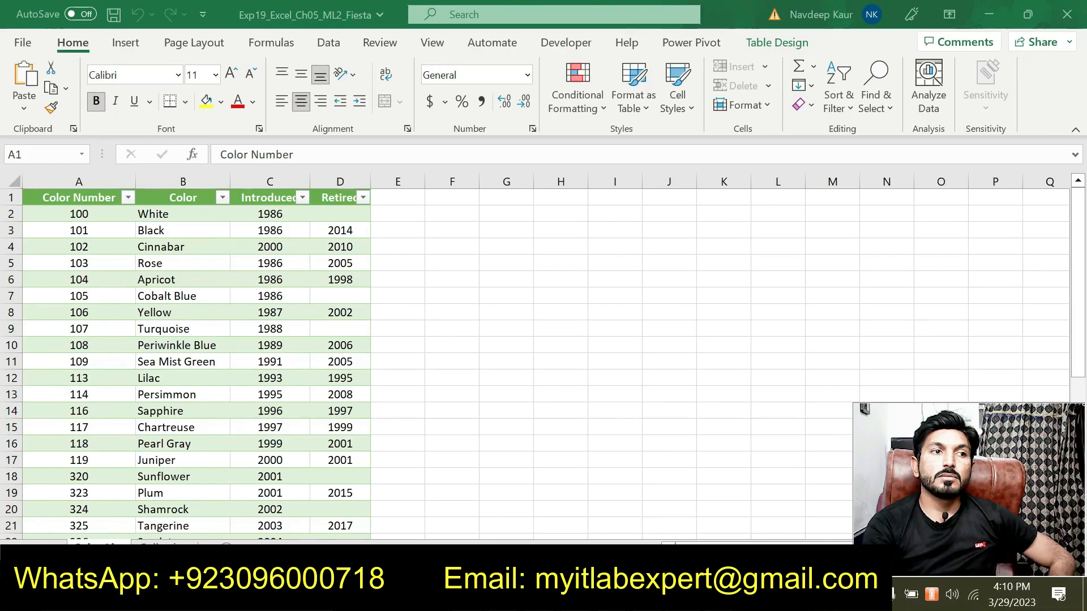
key("alt+Tab")
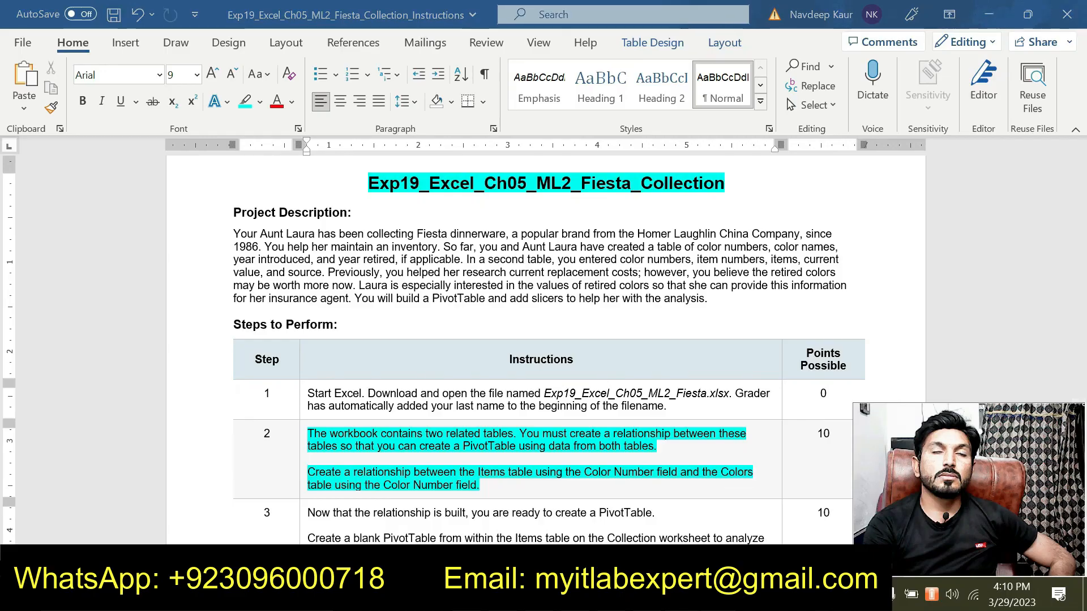
key("alt+Tab")
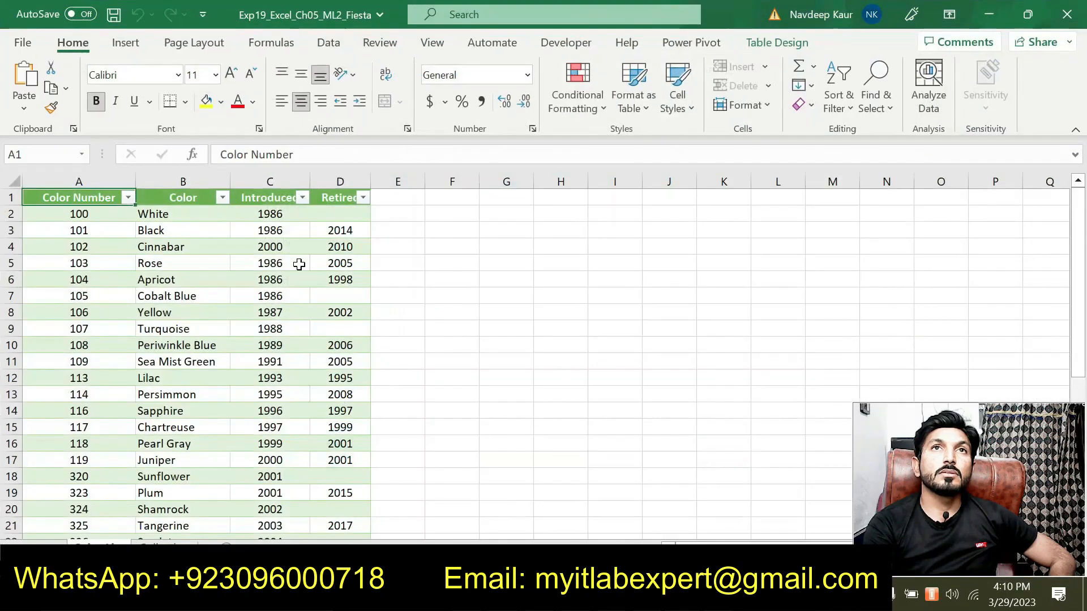
left_click(328, 44)
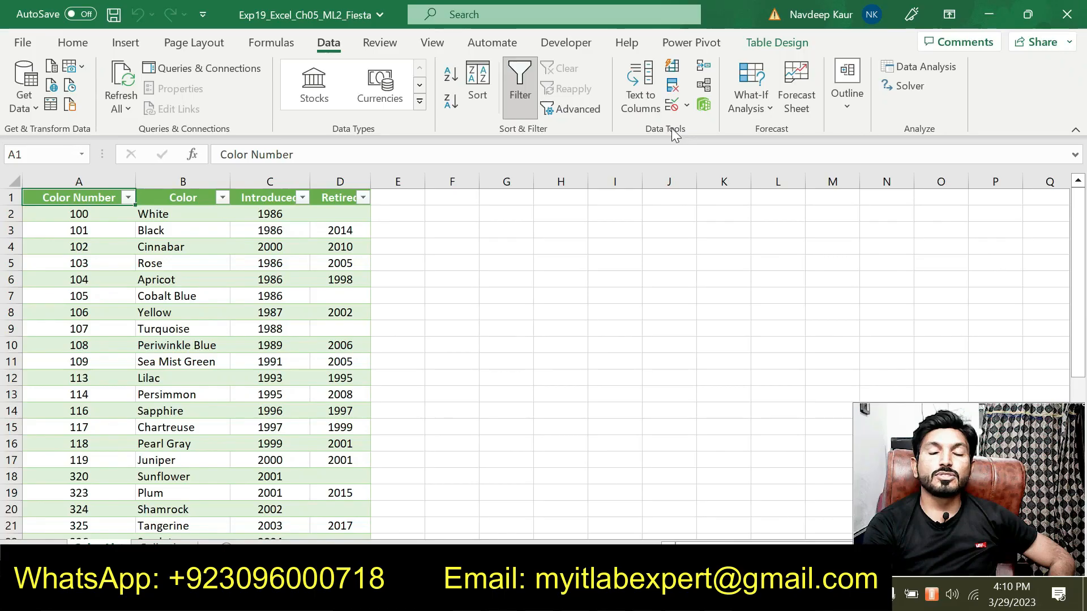
left_click(701, 84)
left_click_drag(558, 151, 474, 127)
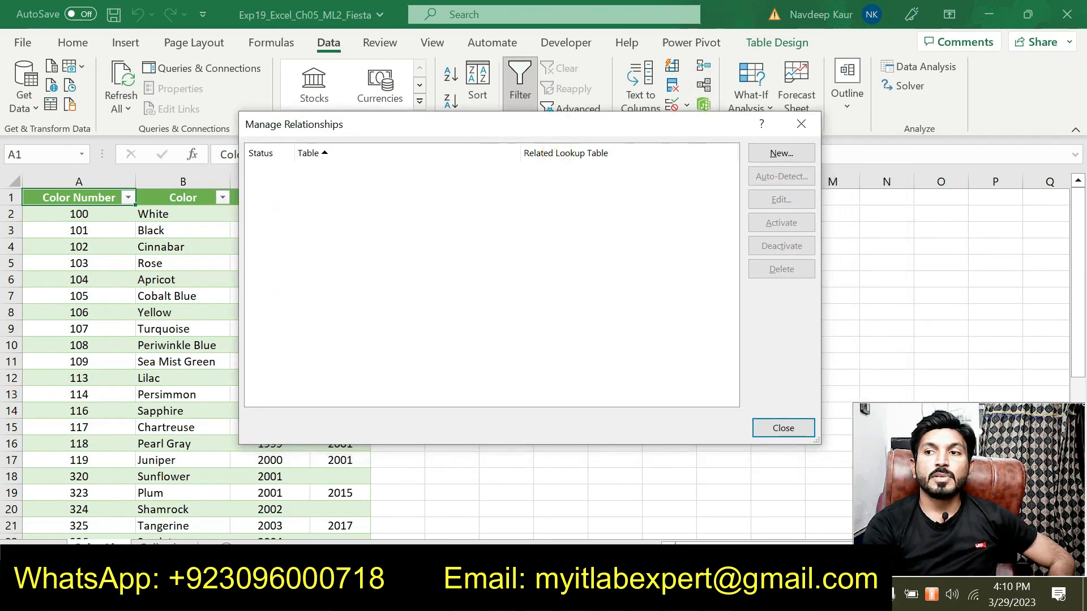
left_click(769, 157)
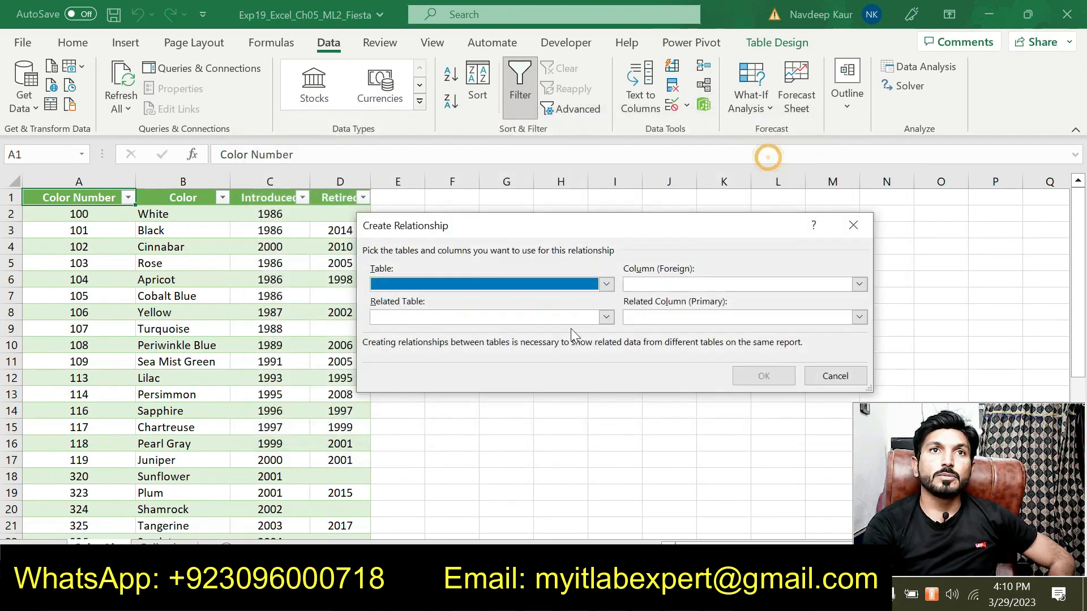
Reread the step 2 relationship instructions in the document before filling in the dialog.
key("alt+Tab")
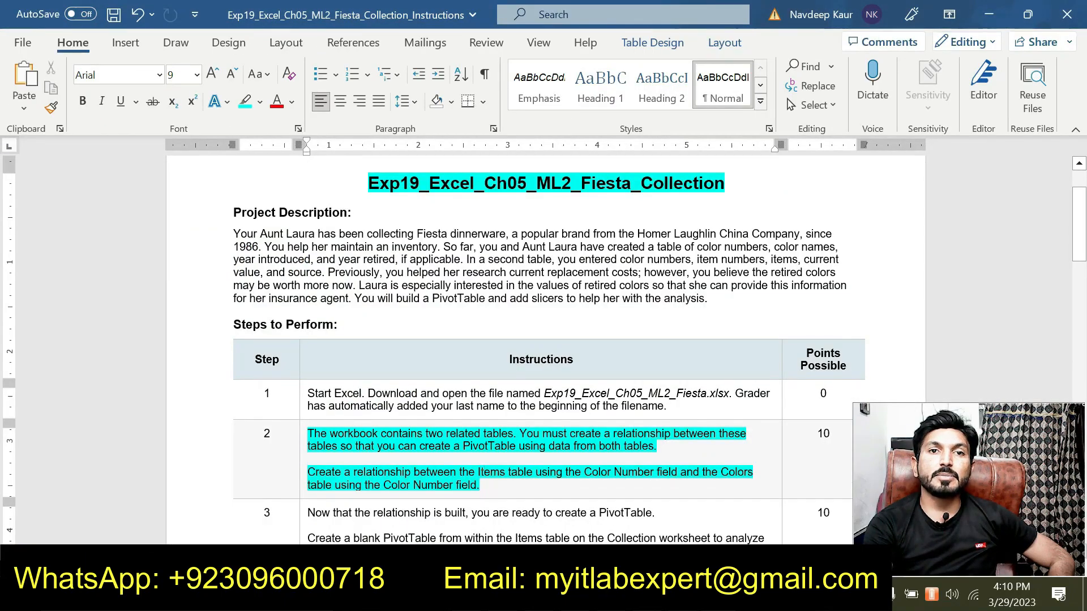
left_click_drag(479, 472, 535, 472)
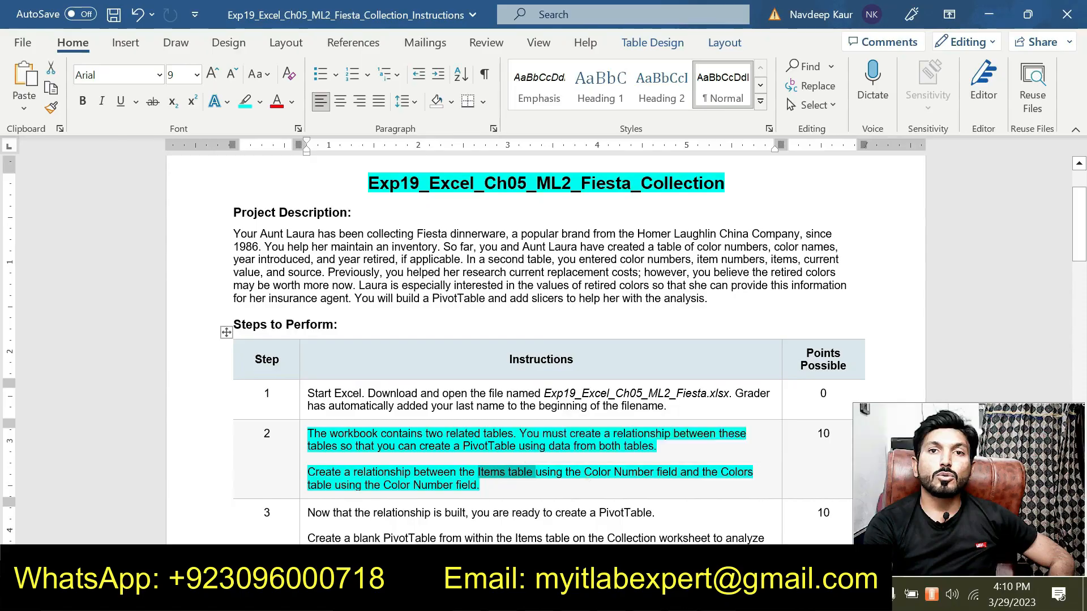
left_click(583, 486)
left_click_drag(481, 485, 653, 473)
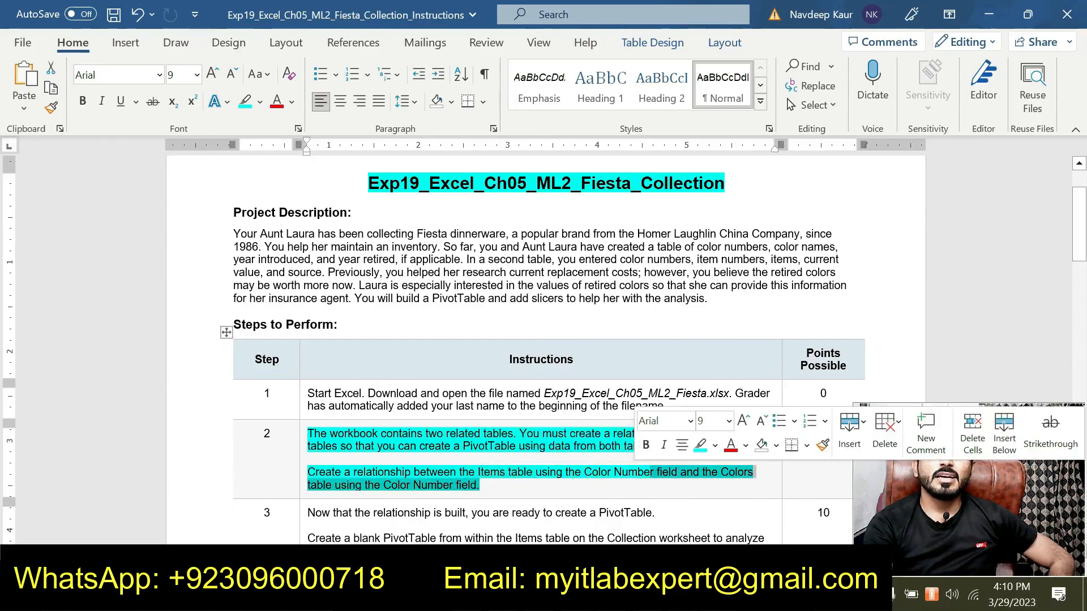
left_click(368, 490)
key("alt+Tab")
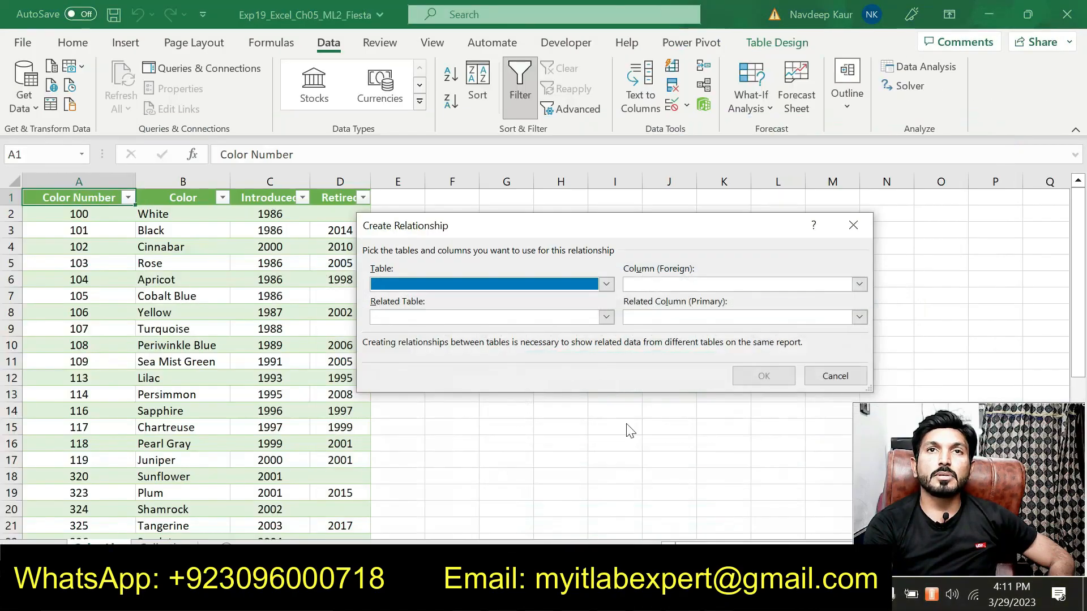
Set the relationship's table to the Items worksheet table with the Color Number foreign column.
left_click(606, 284)
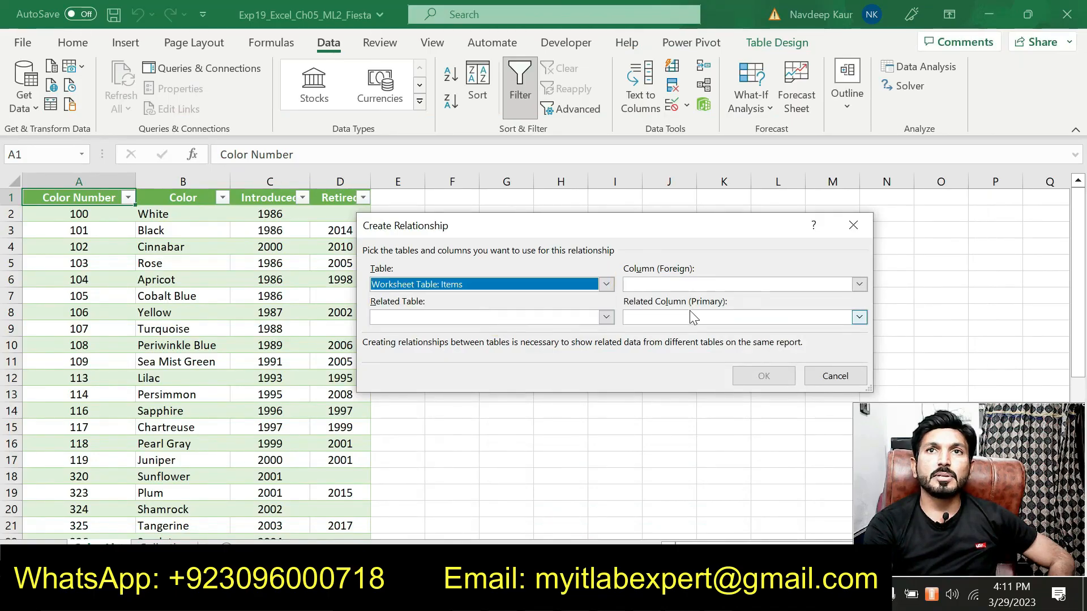
left_click(810, 295)
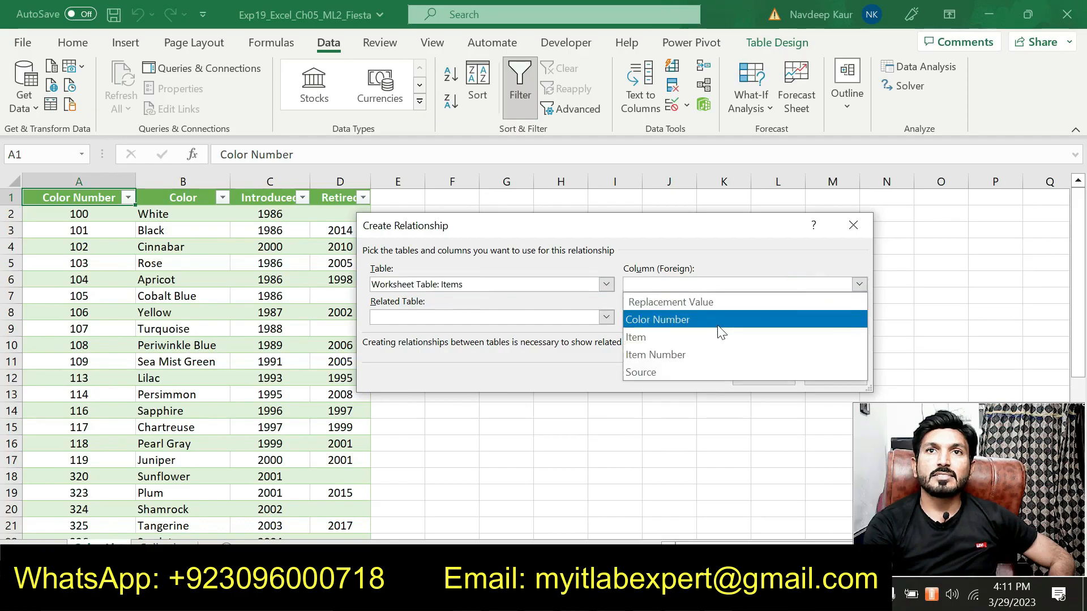
left_click(723, 326)
Set the related table to Colors with Color Number as primary column, create the relationship and close the manager.
left_click(580, 317)
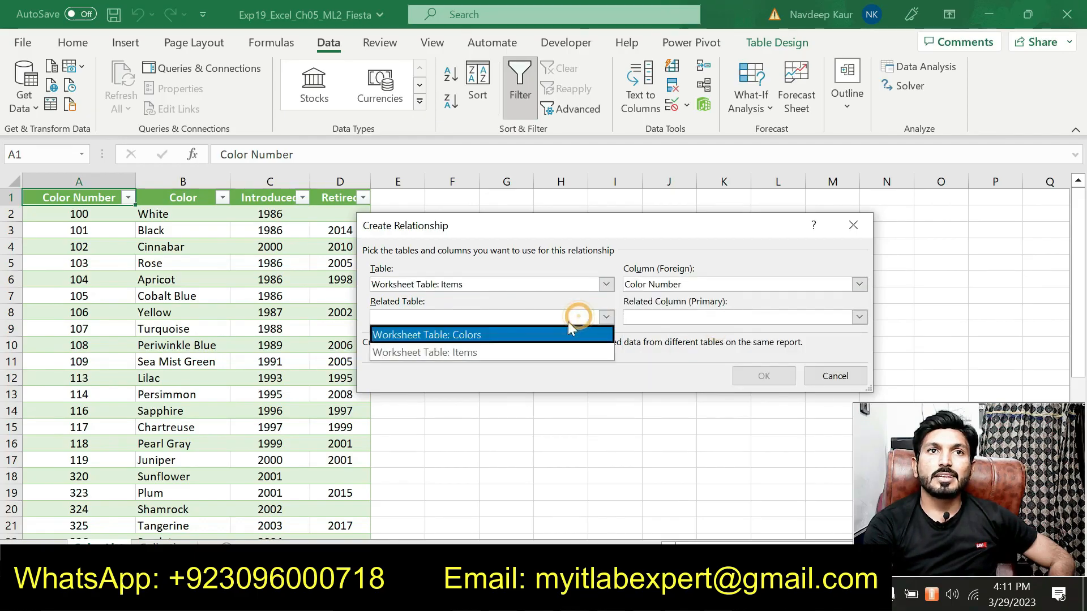
left_click(514, 334)
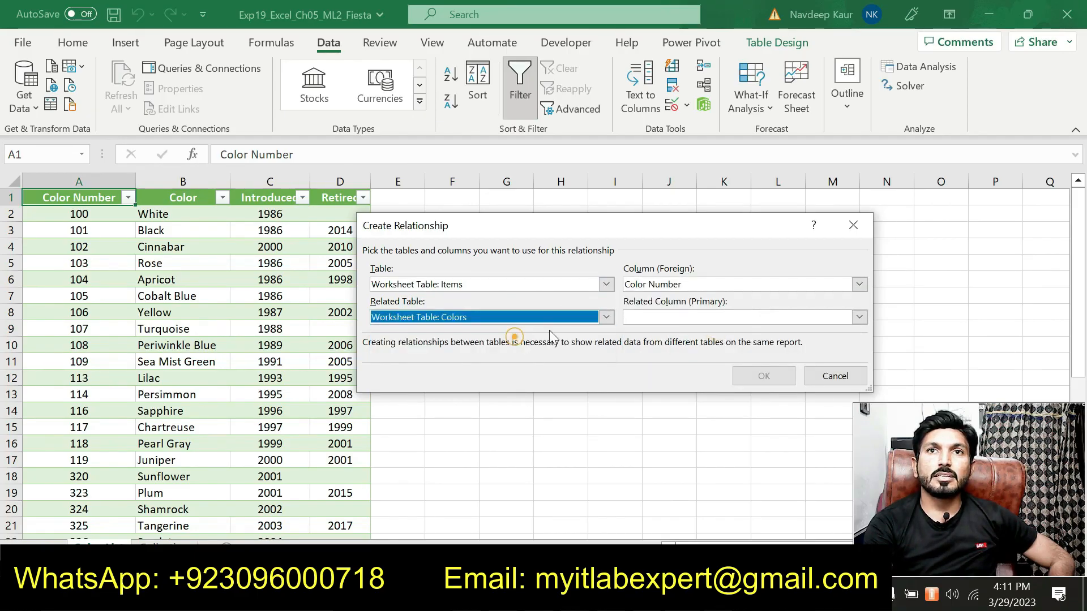
left_click(698, 321)
left_click(655, 352)
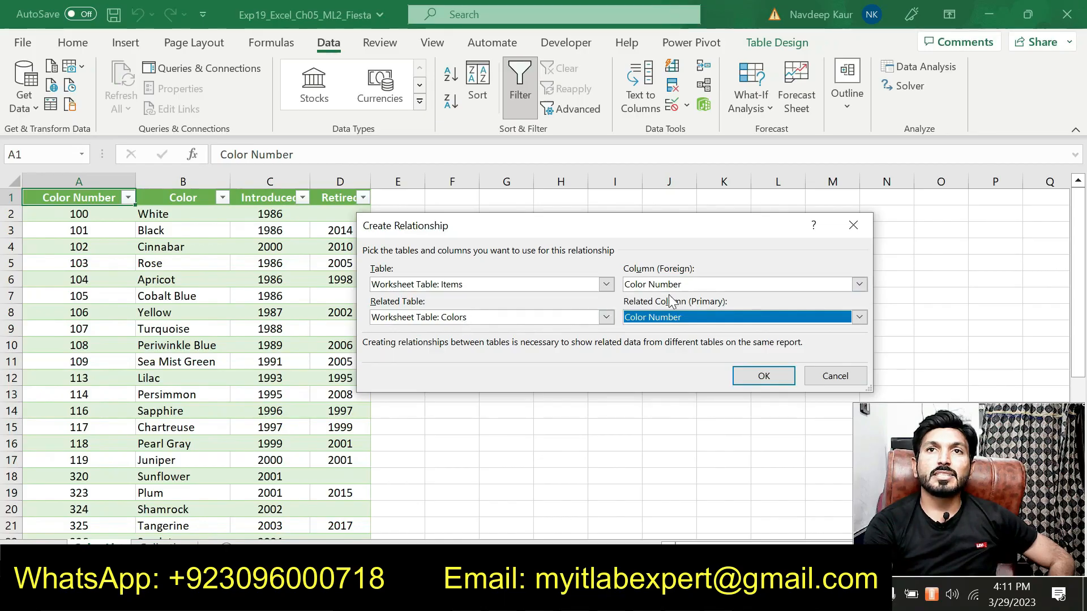
left_click(750, 380)
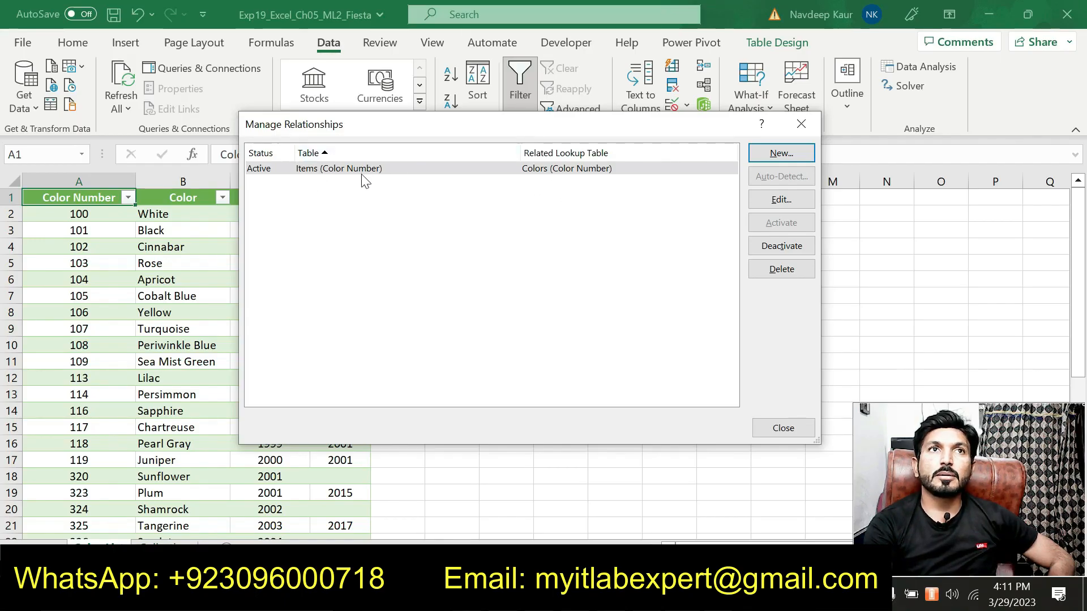
left_click(790, 434)
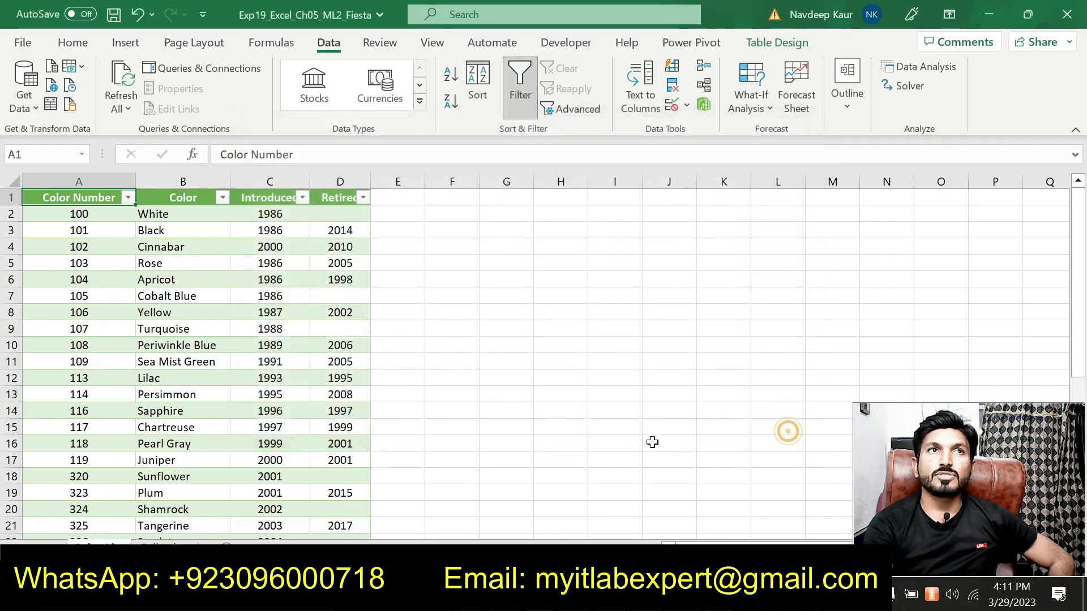
Switch to the instructions and remove the highlight from the step 2 paragraphs.
key("alt+Tab")
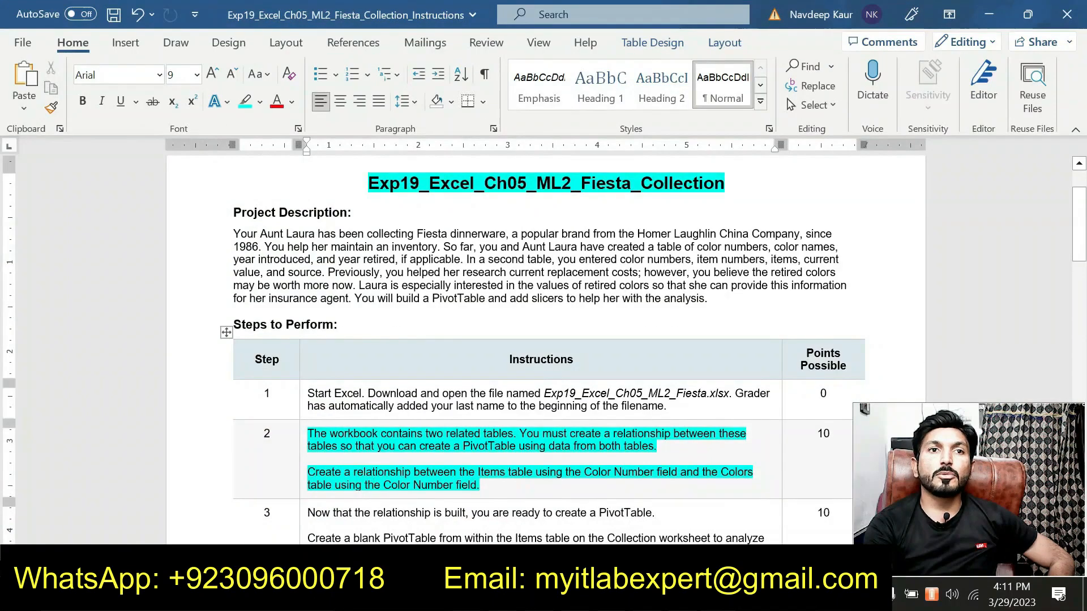
scroll(543, 340, "down", 3)
left_click_drag(373, 396, 388, 338)
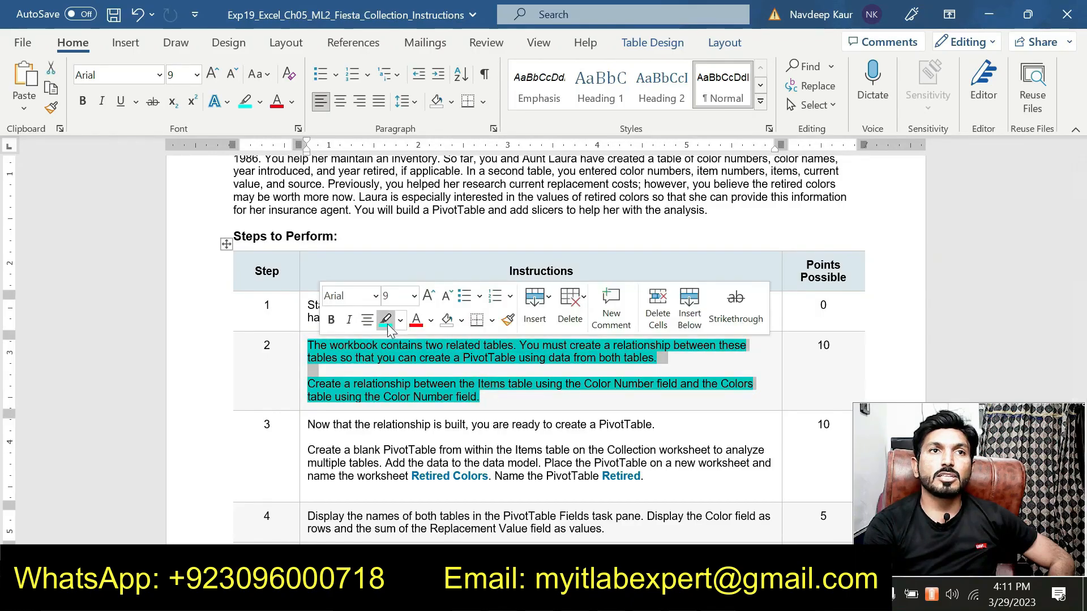
key("Left")
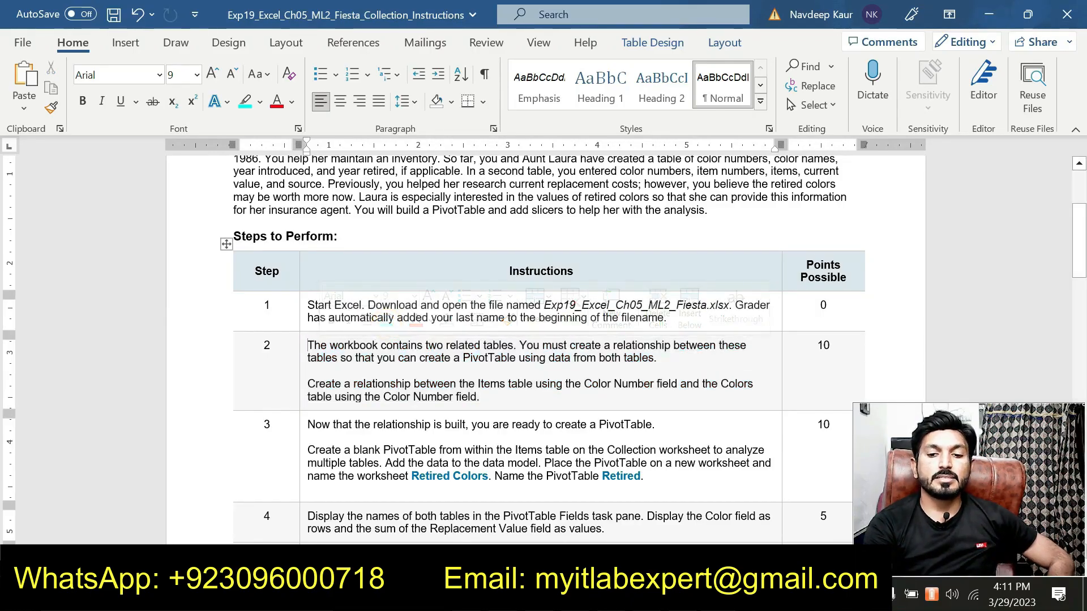
Highlight the step 3 PivotTable instructions in the instructions document.
left_click_drag(644, 476, 308, 451)
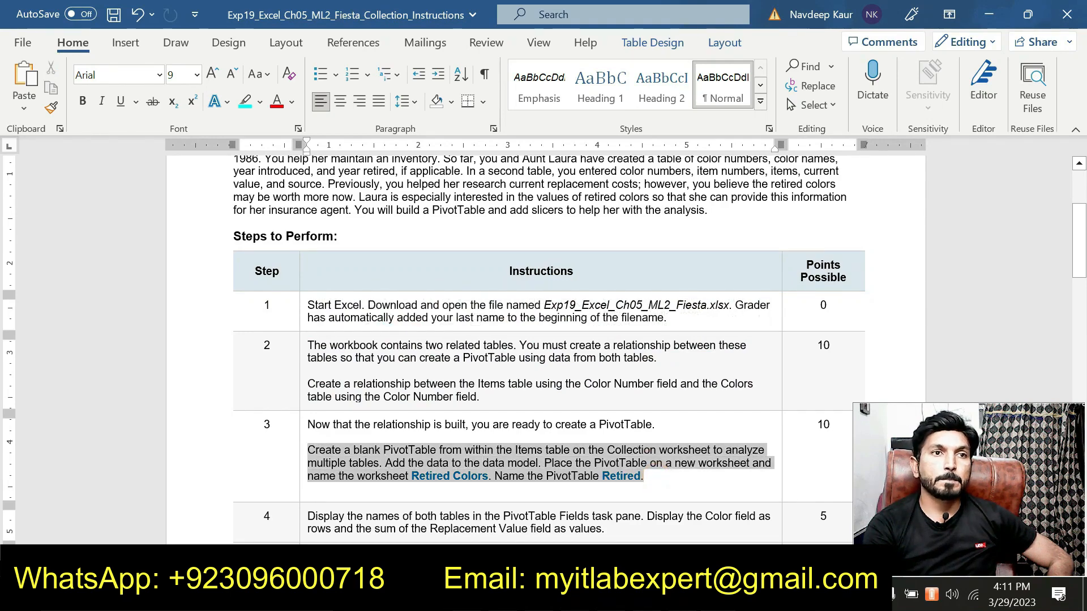
left_click(377, 422)
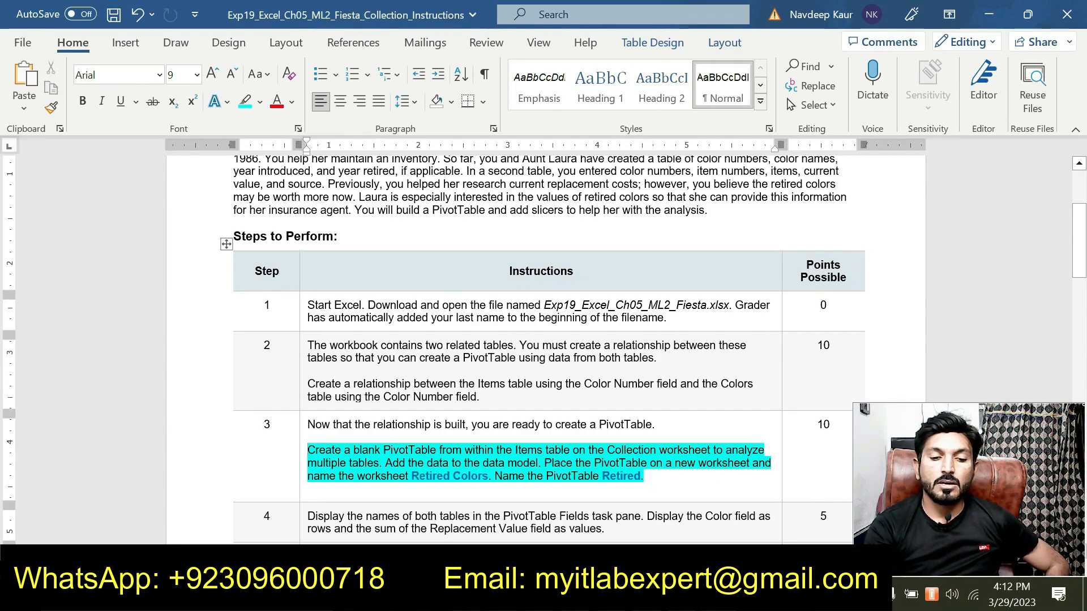
scroll(544, 340, "down", 3)
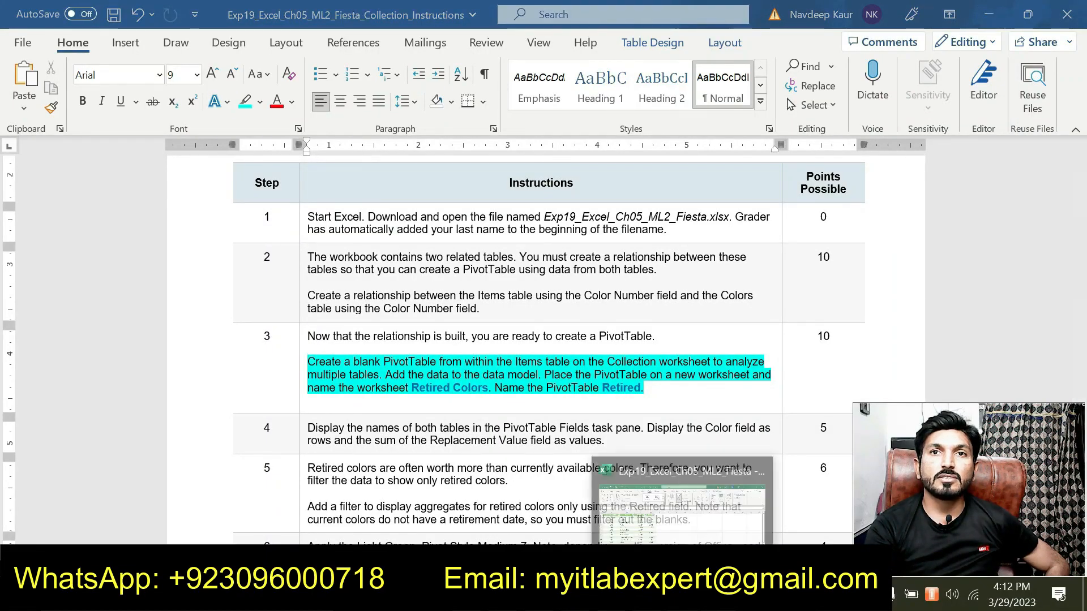
Create a PivotTable from the Items table on a new worksheet, adding the data to the Data Model.
left_click(683, 594)
left_click(190, 545)
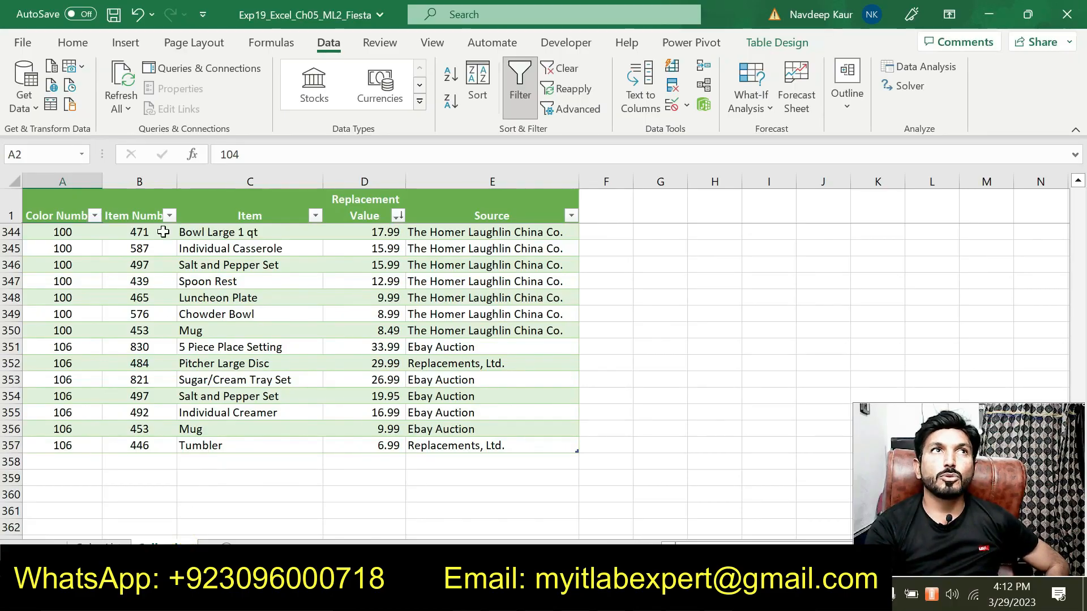
left_click(122, 44)
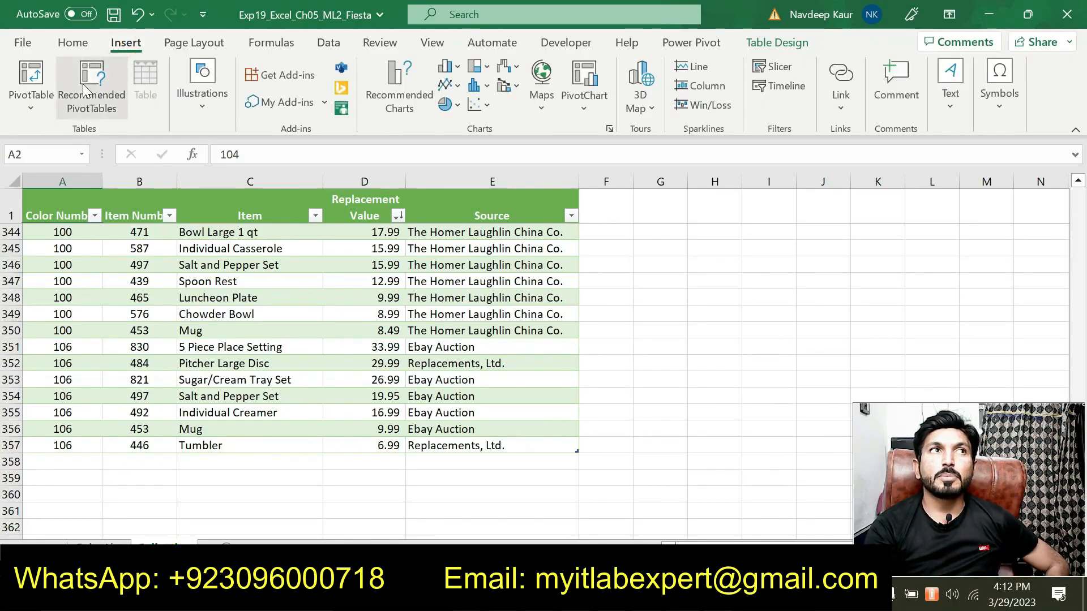
left_click(30, 114)
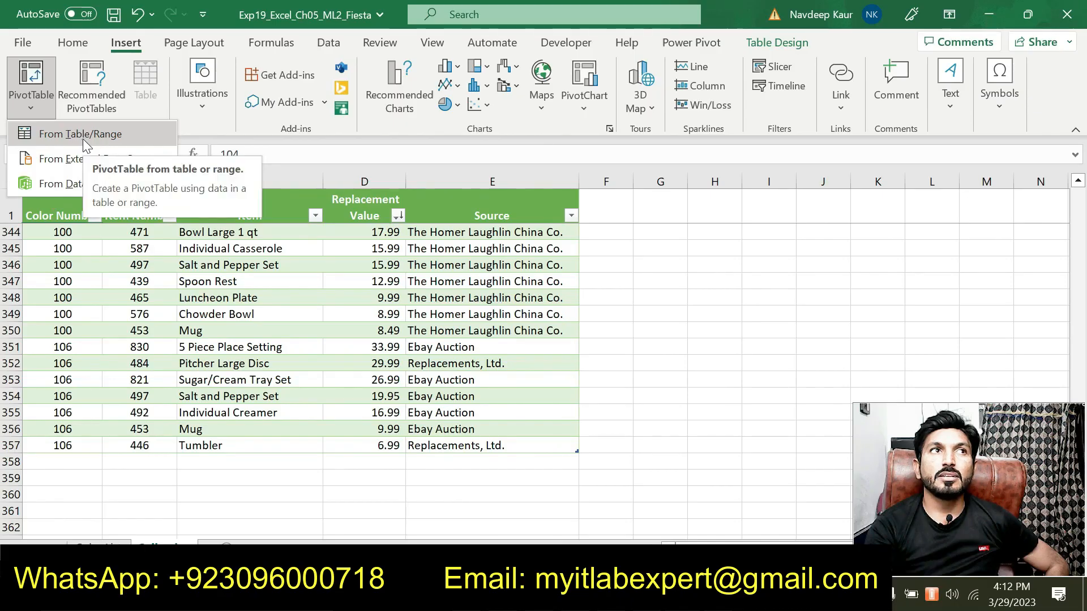
key("alt+Tab")
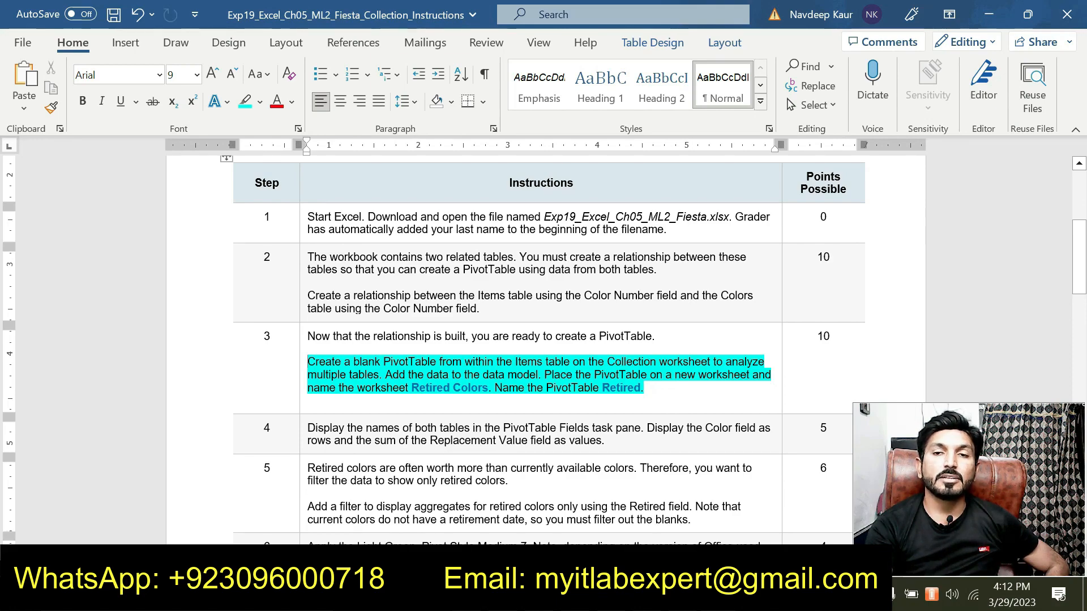
key("alt+Tab")
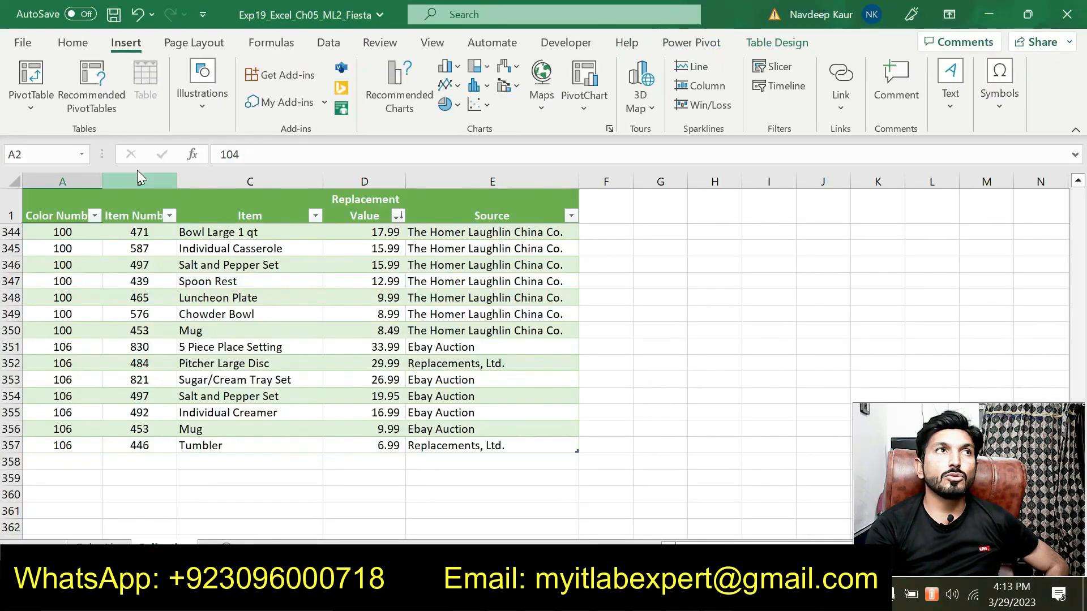
left_click(38, 112)
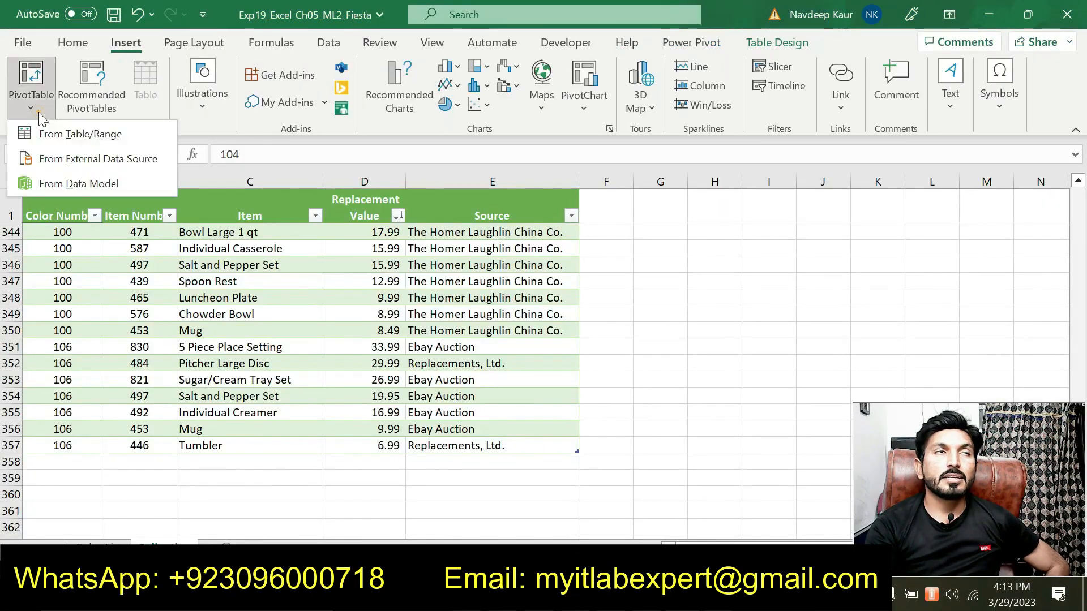
left_click(72, 136)
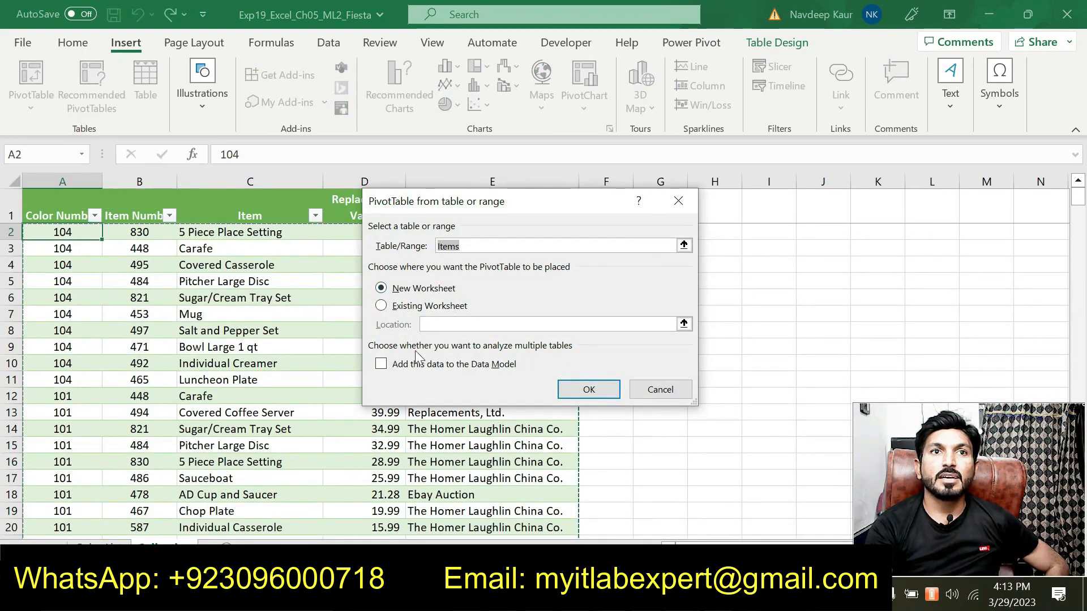
left_click(382, 365)
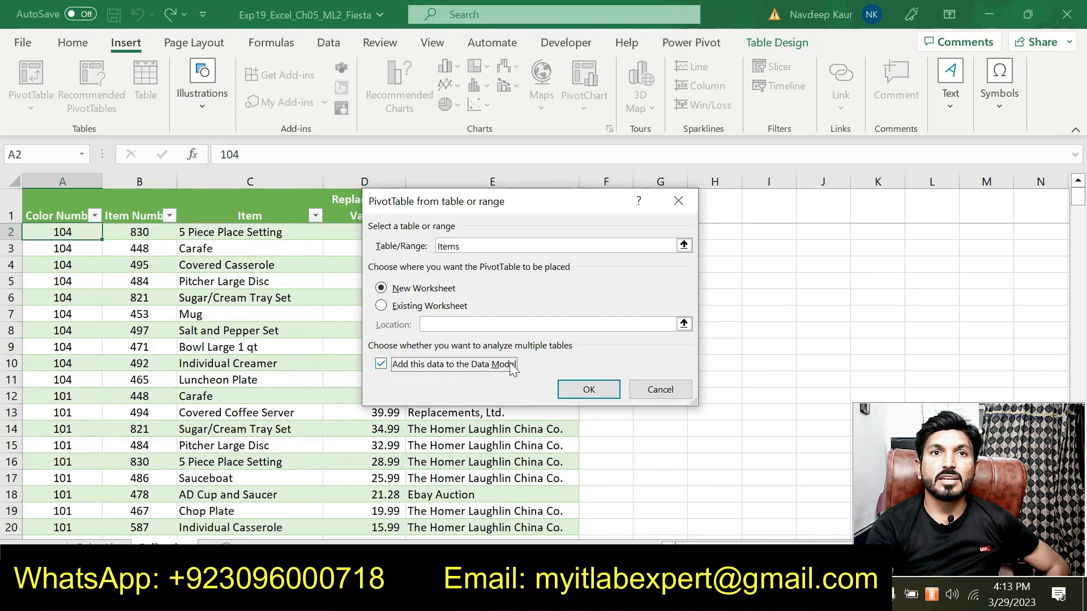
left_click(588, 390)
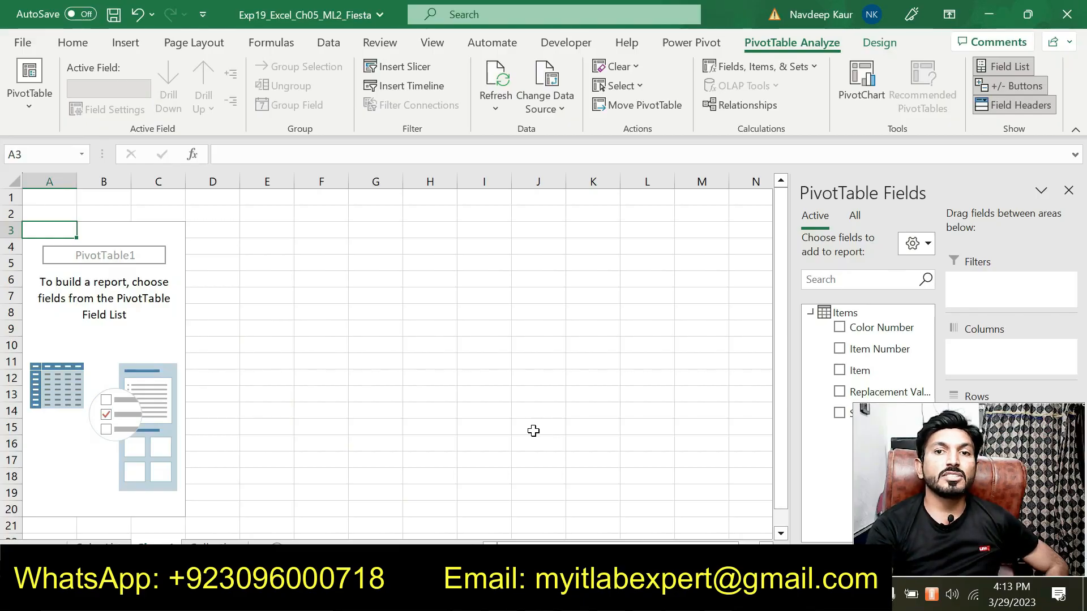
Name the PivotTable Retired.
key("alt+Tab")
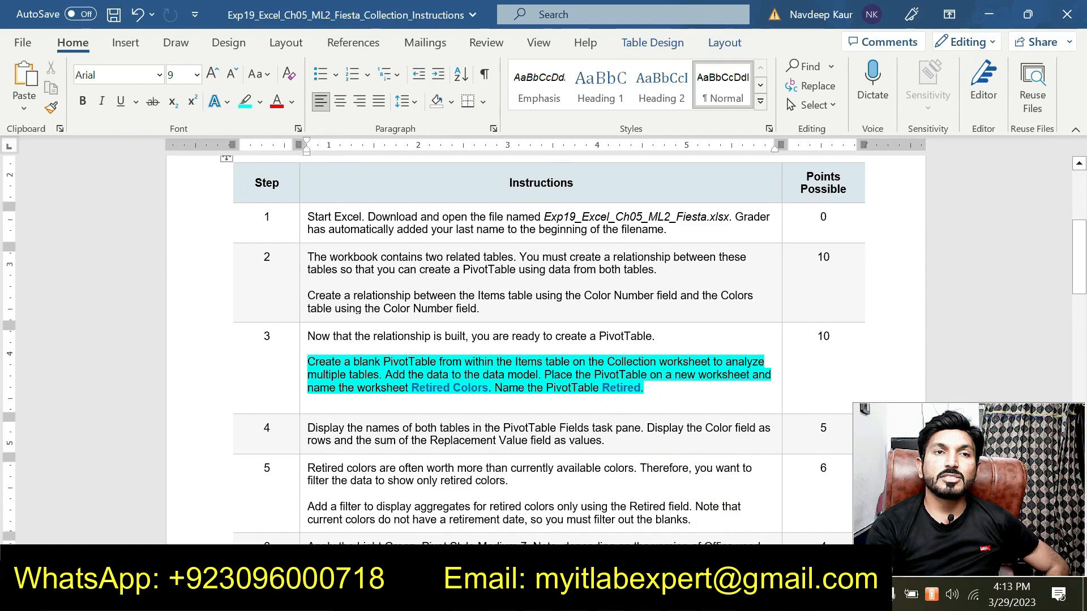
key("alt+Tab")
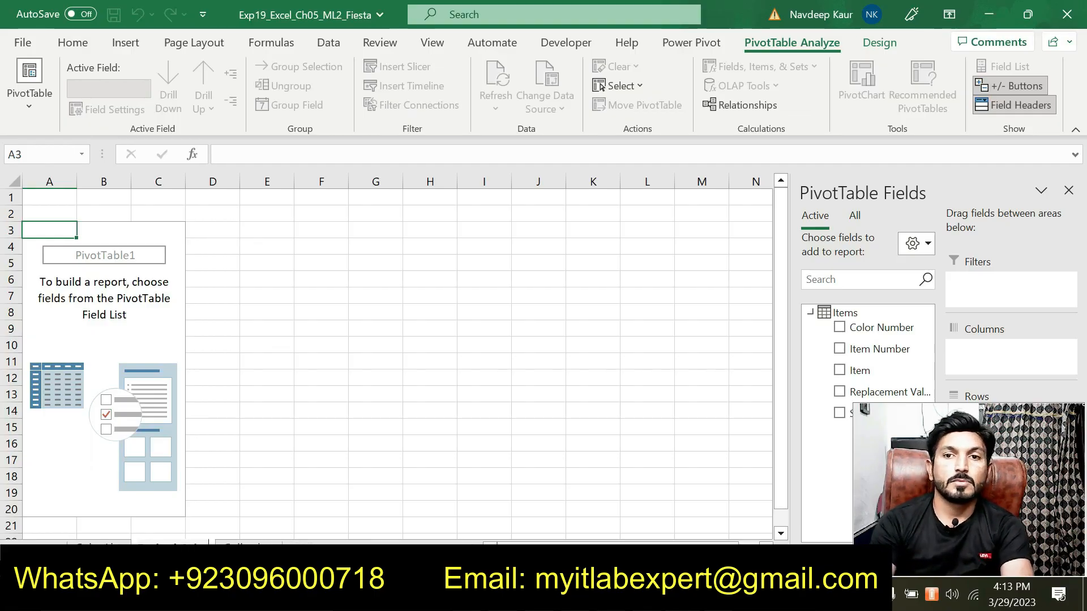
key("alt+Tab")
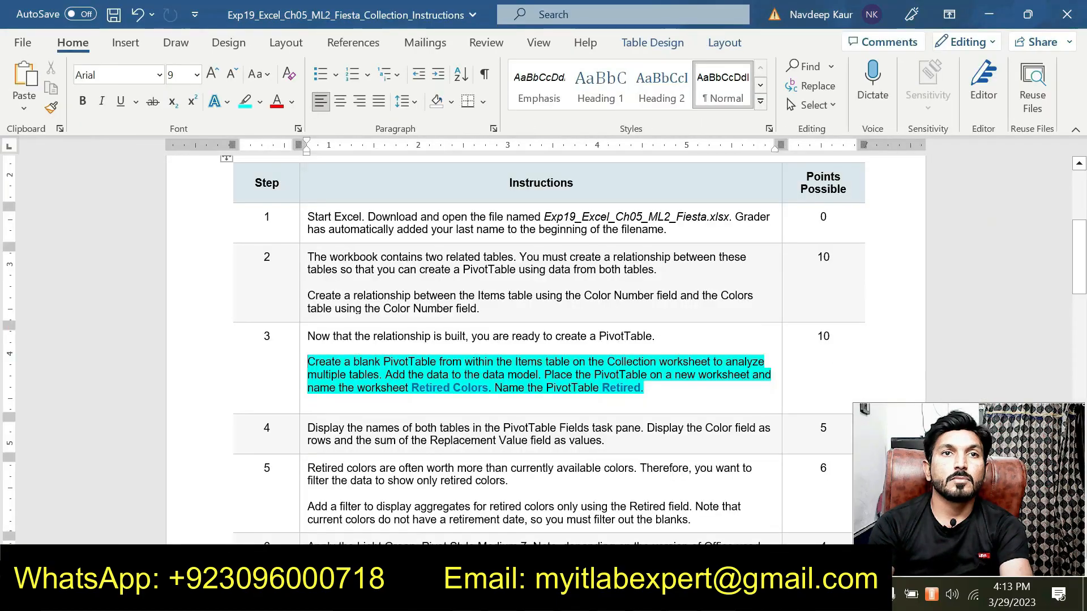
key("alt+Tab")
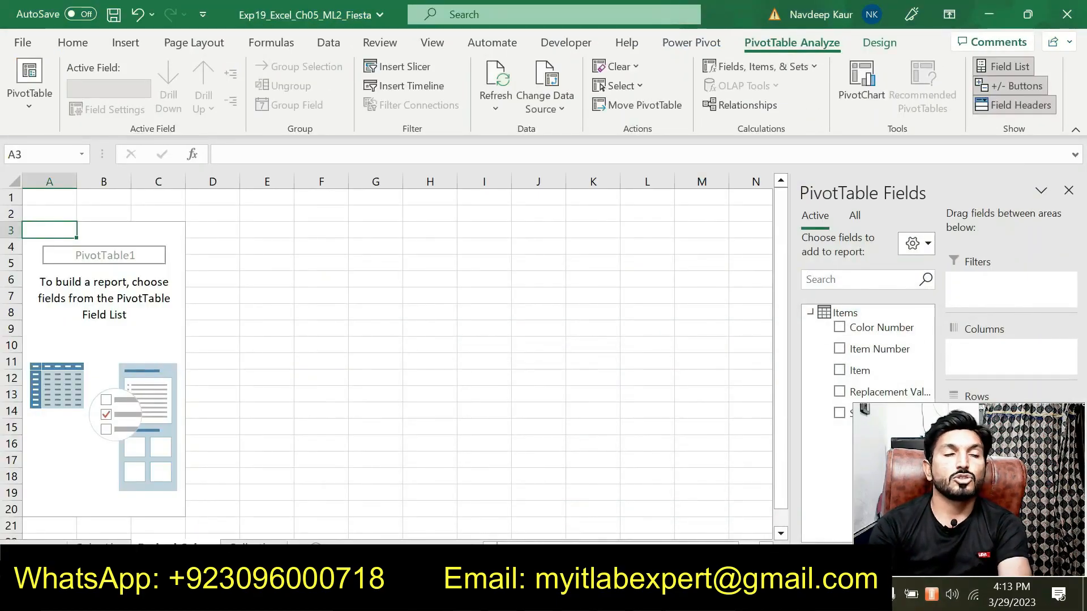
key("alt+Tab")
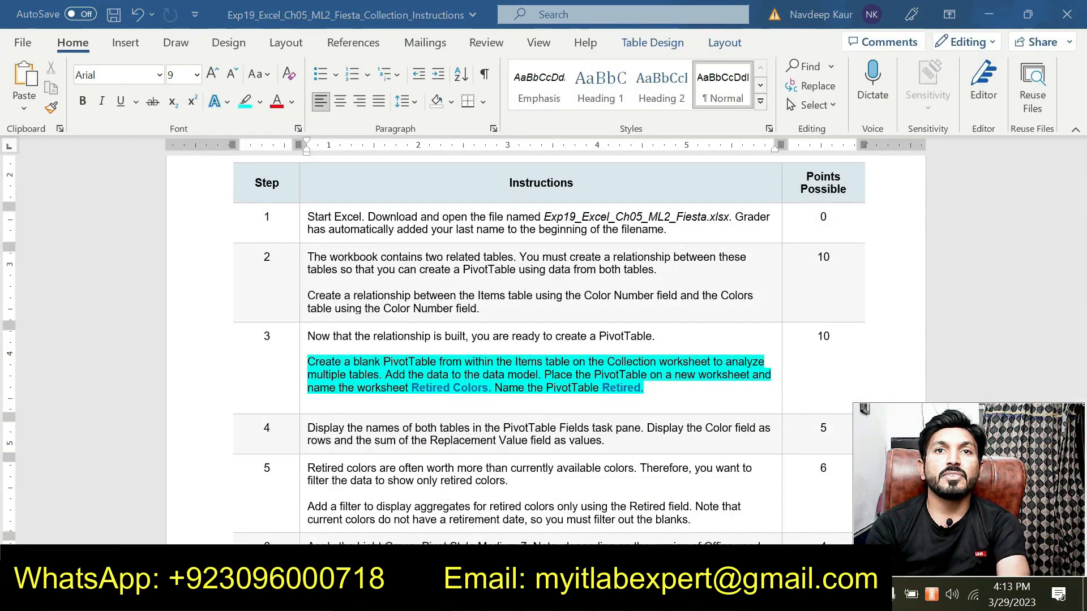
key("alt+Tab")
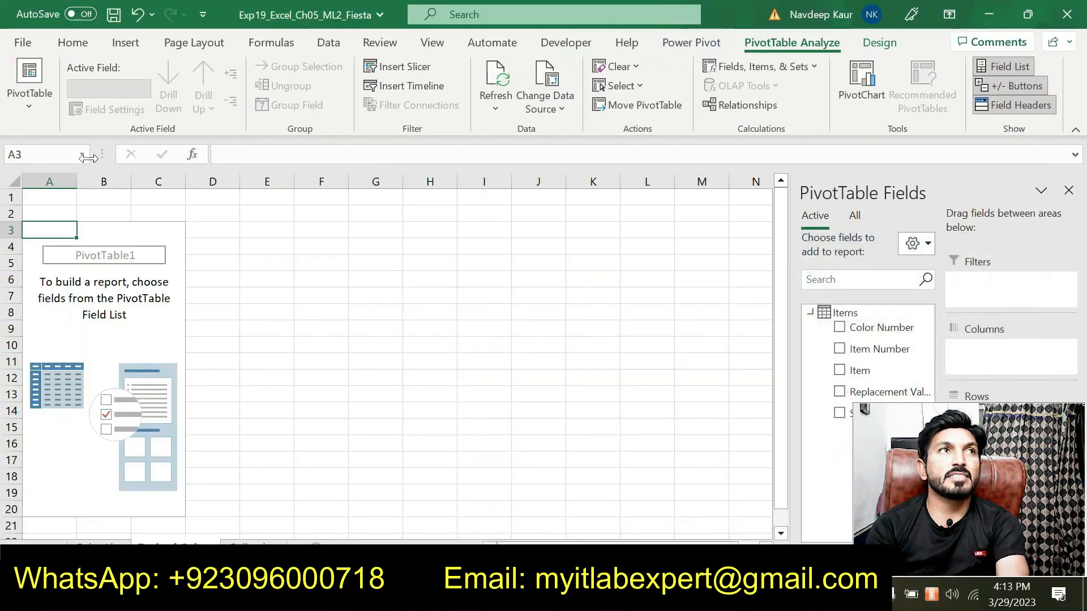
left_click(39, 111)
left_click(62, 165)
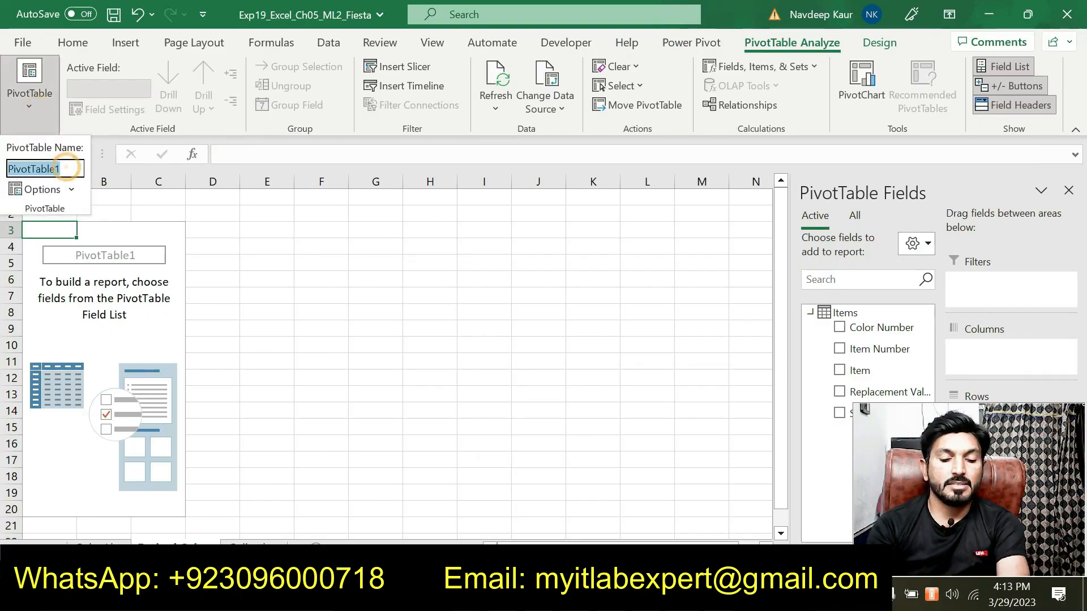
type("Re")
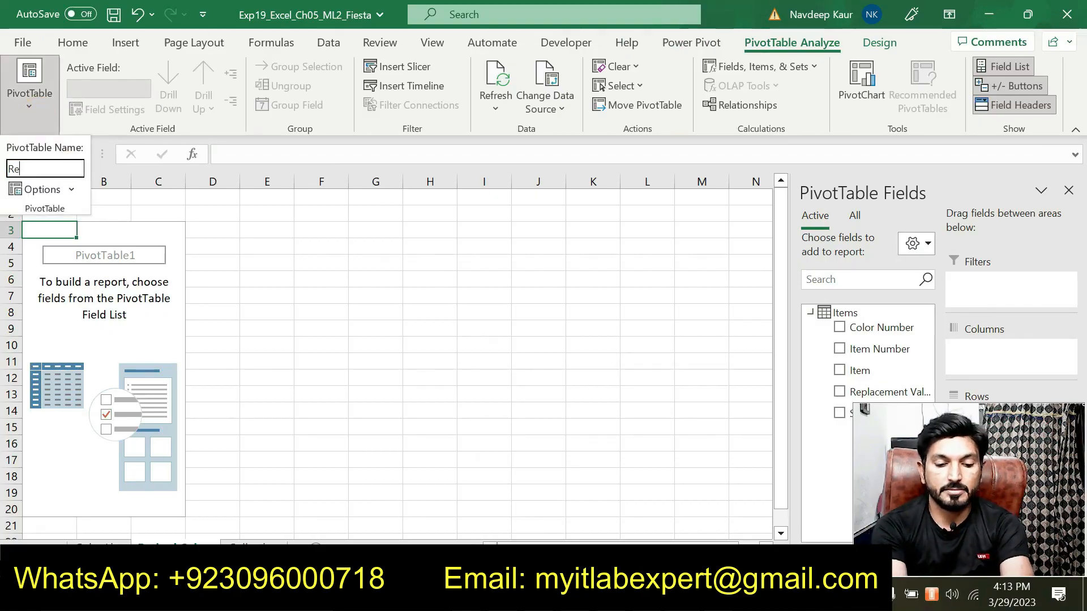
type("tired")
key("Return")
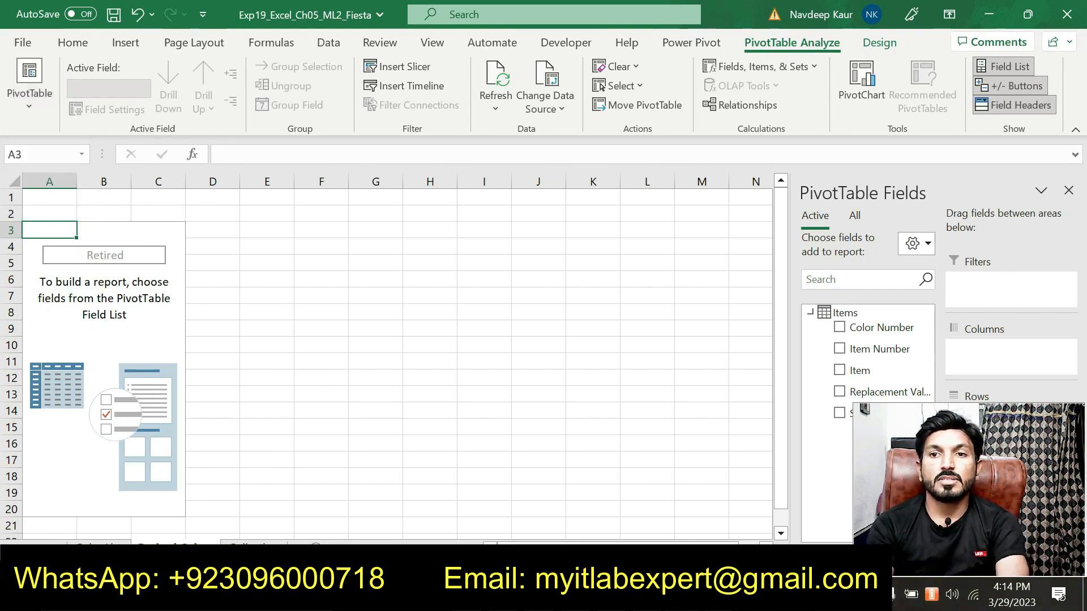
Remove the highlight from the step 3 paragraph in the instructions document.
key("alt+Tab")
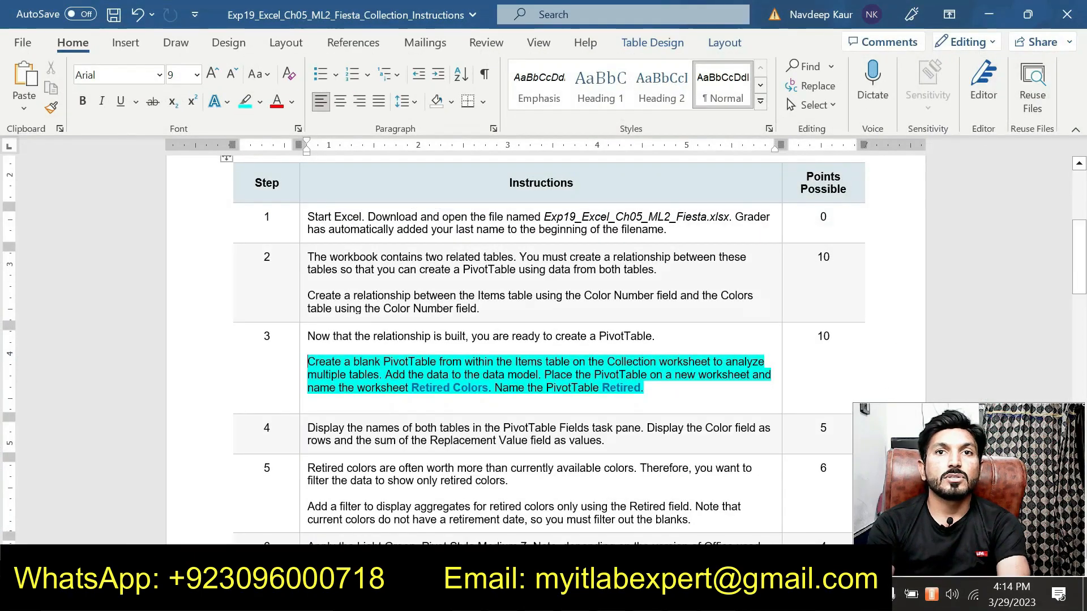
left_click_drag(646, 388, 307, 363)
left_click(390, 339)
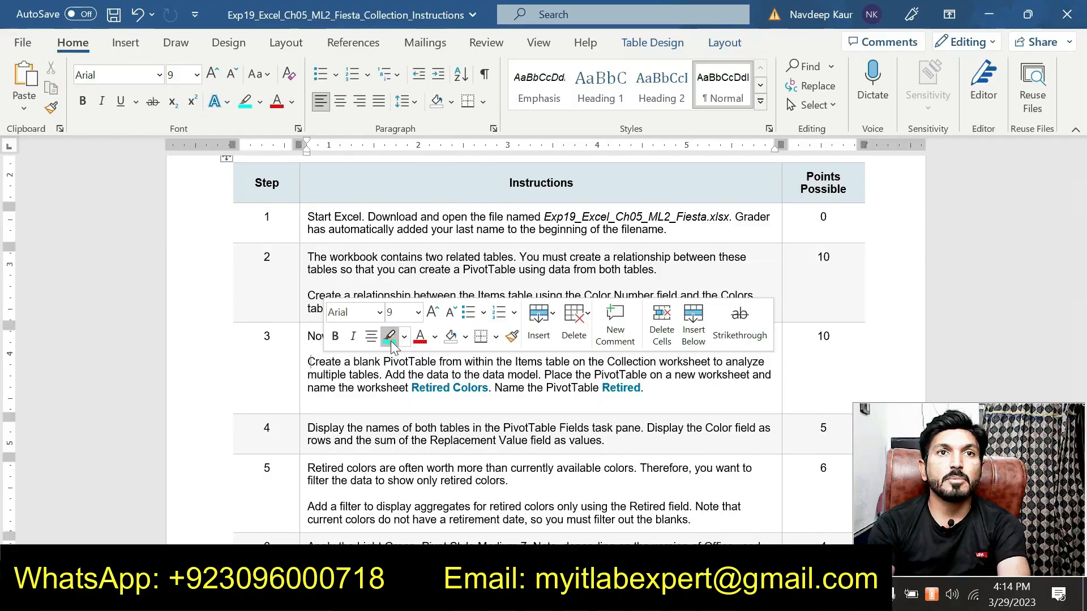
left_click(502, 389)
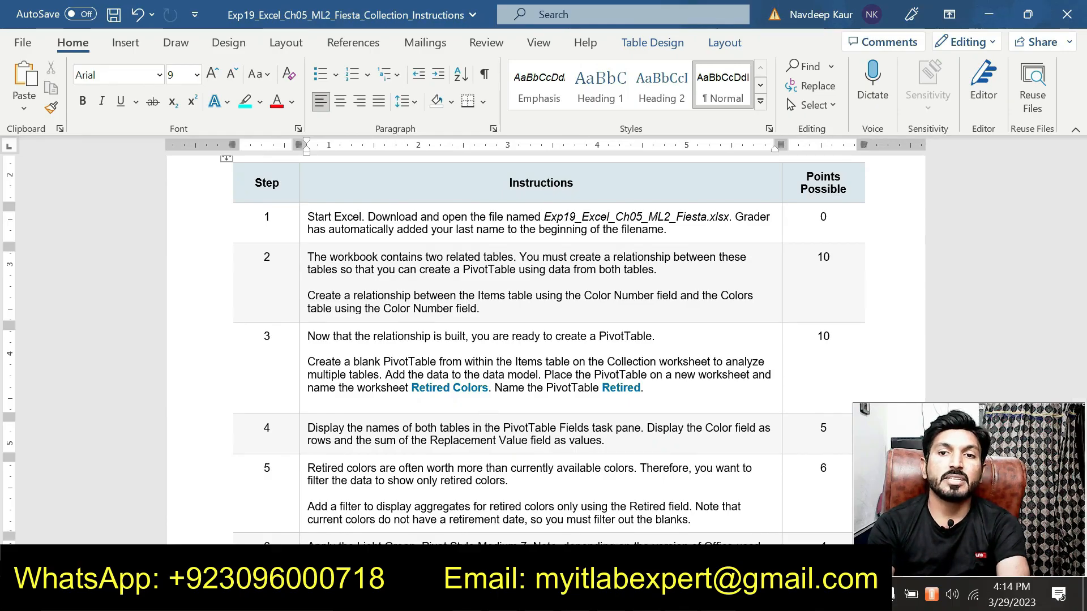
Highlight the step 4 instructions about the PivotTable fields in the document.
key("alt+Tab")
key("alt+Tab")
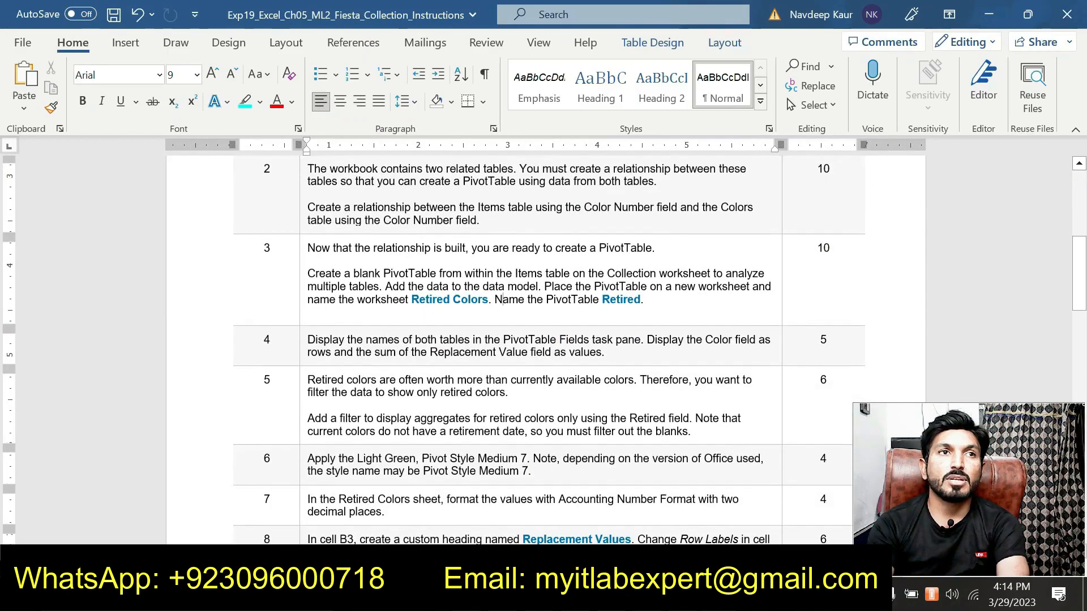
left_click_drag(606, 352, 608, 359)
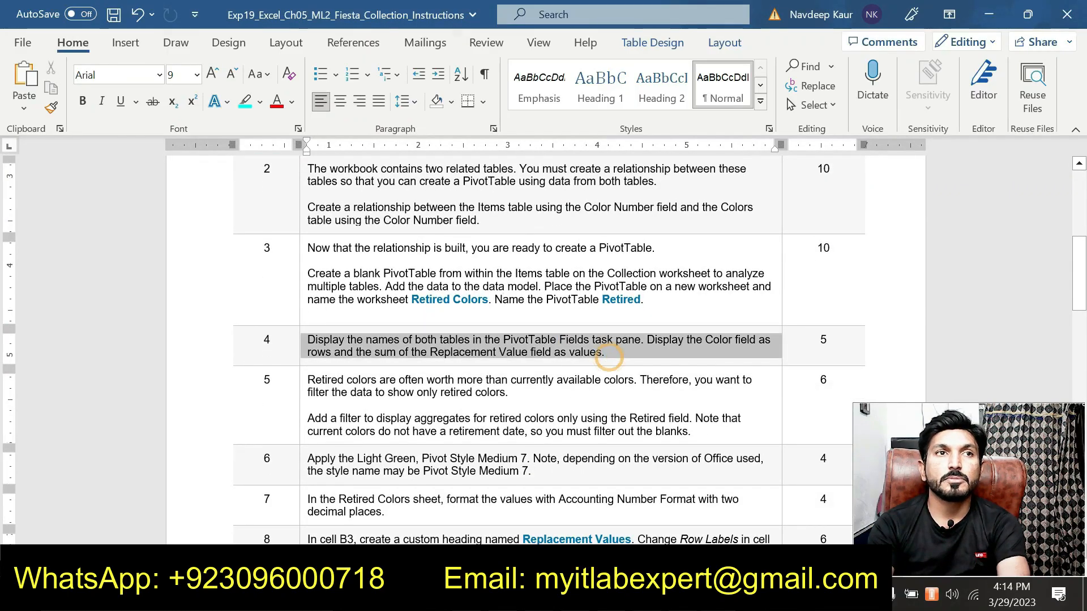
left_click(417, 324)
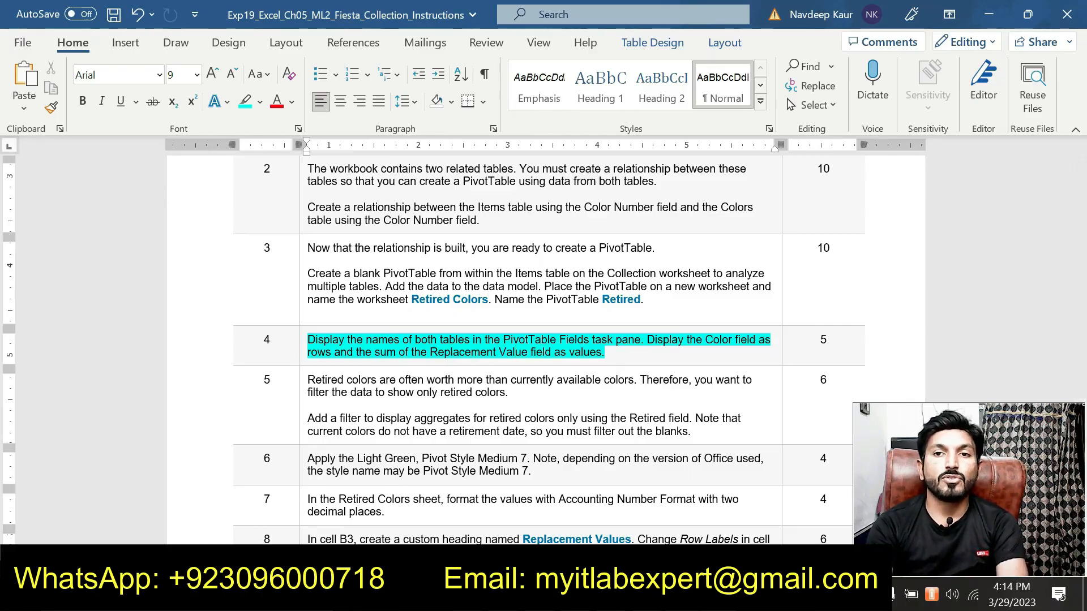
Show the names of all tables in the PivotTable Fields pane.
key("alt+Tab")
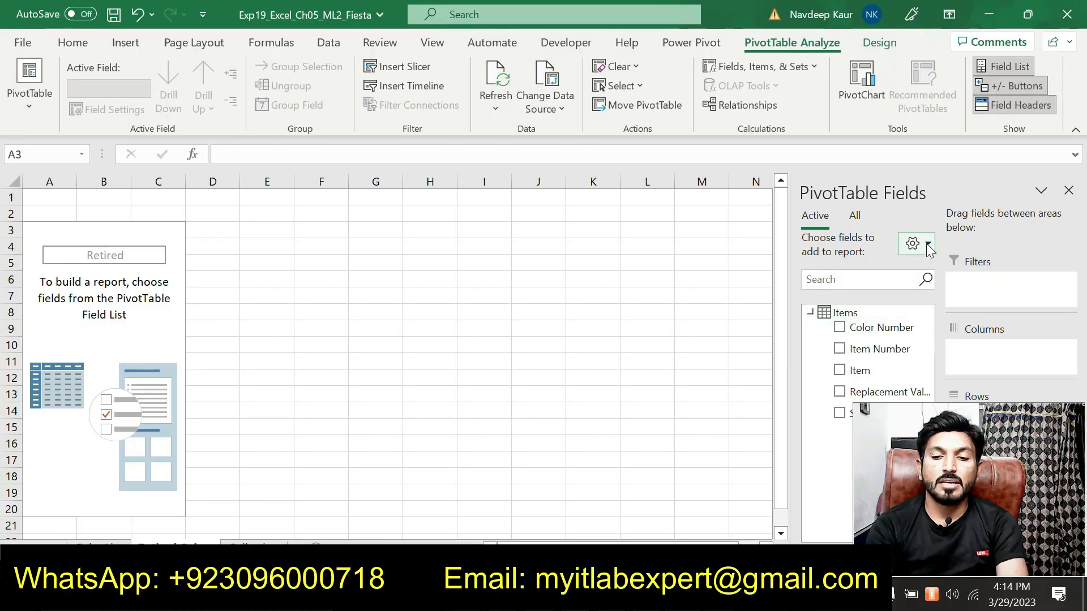
left_click(858, 216)
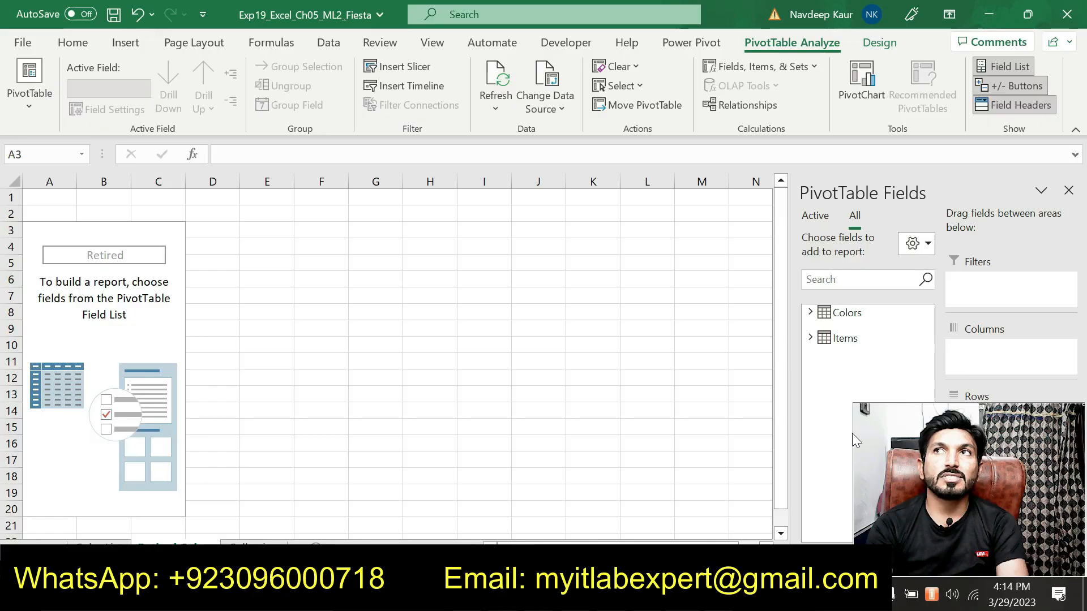
left_click_drag(919, 470, 898, 88)
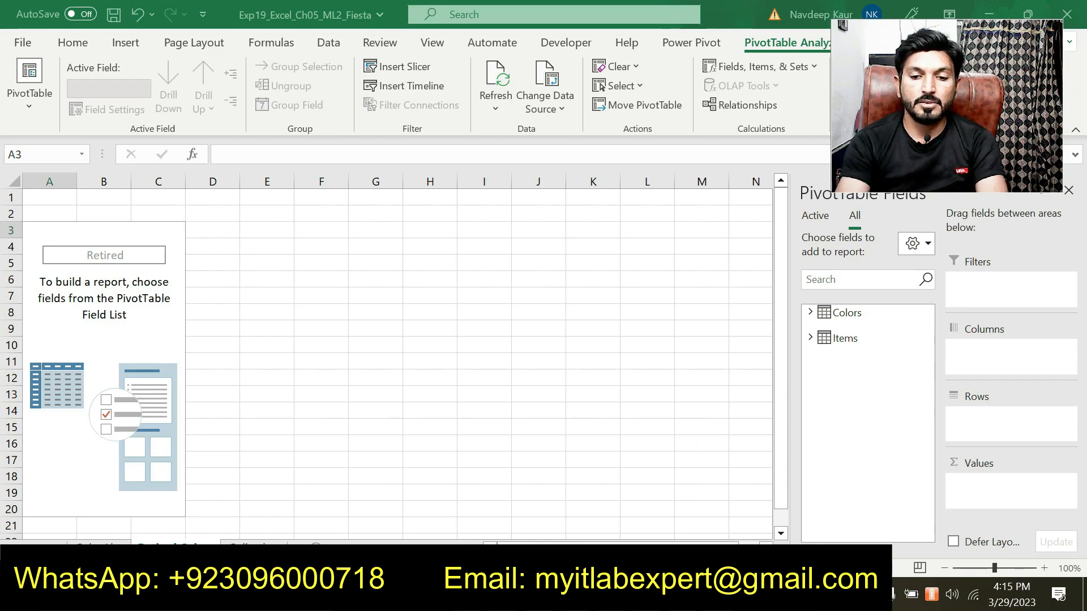
Expand the Colors table and add its Color field to the PivotTable rows.
key("alt+Tab")
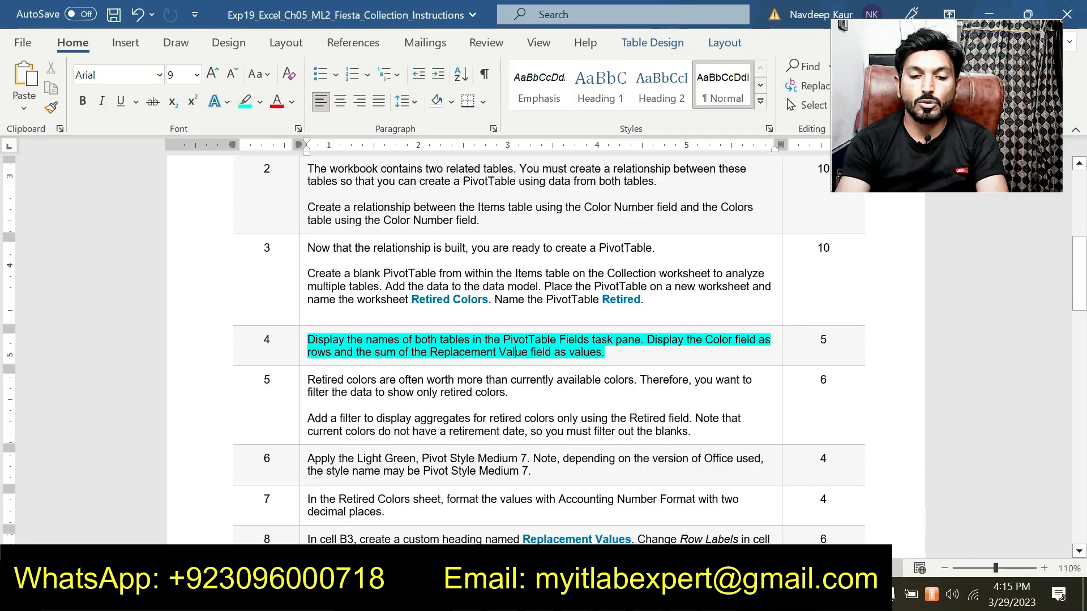
key("alt+Tab")
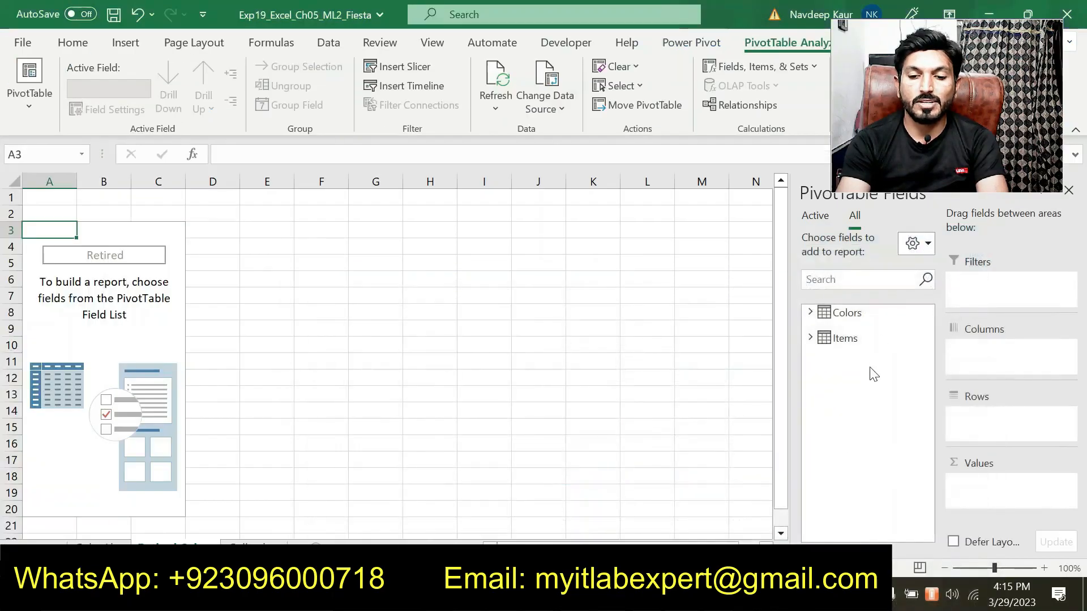
left_click(810, 312)
left_click_drag(861, 349, 922, 434)
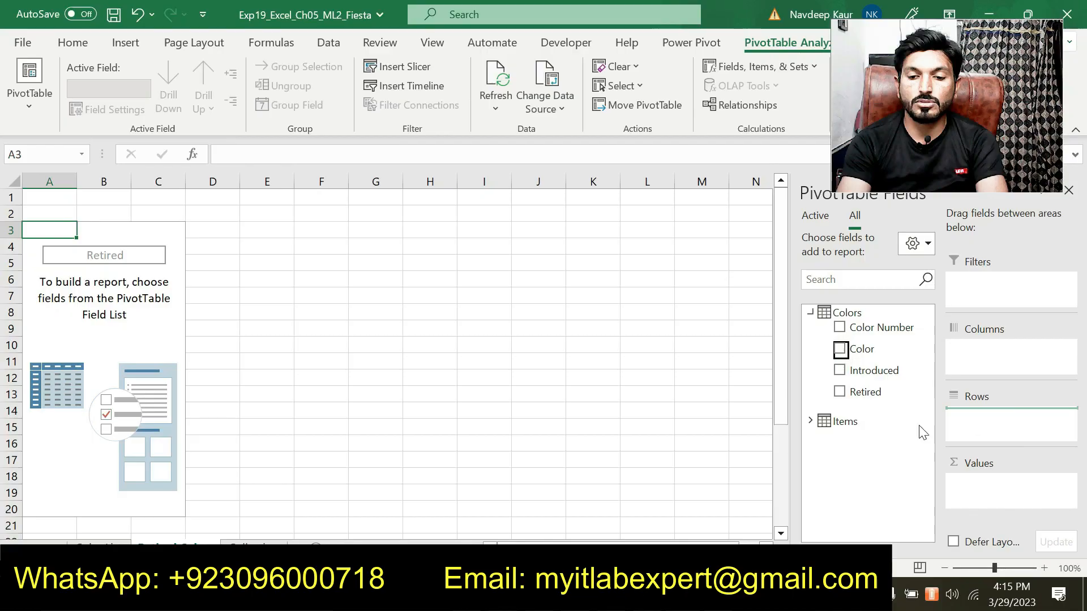
key("alt+Tab")
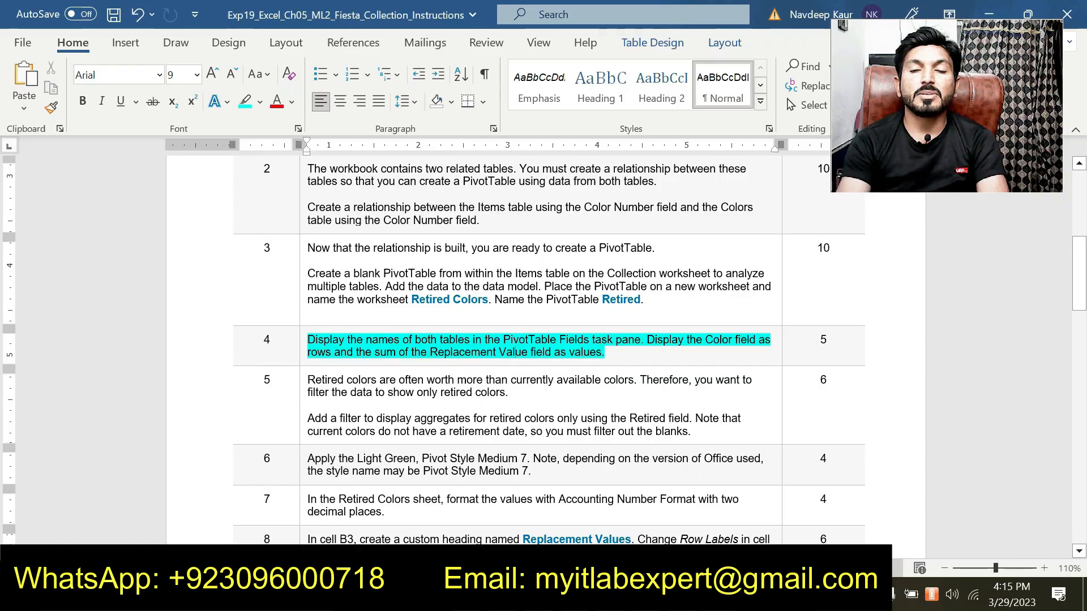
key("alt+Tab")
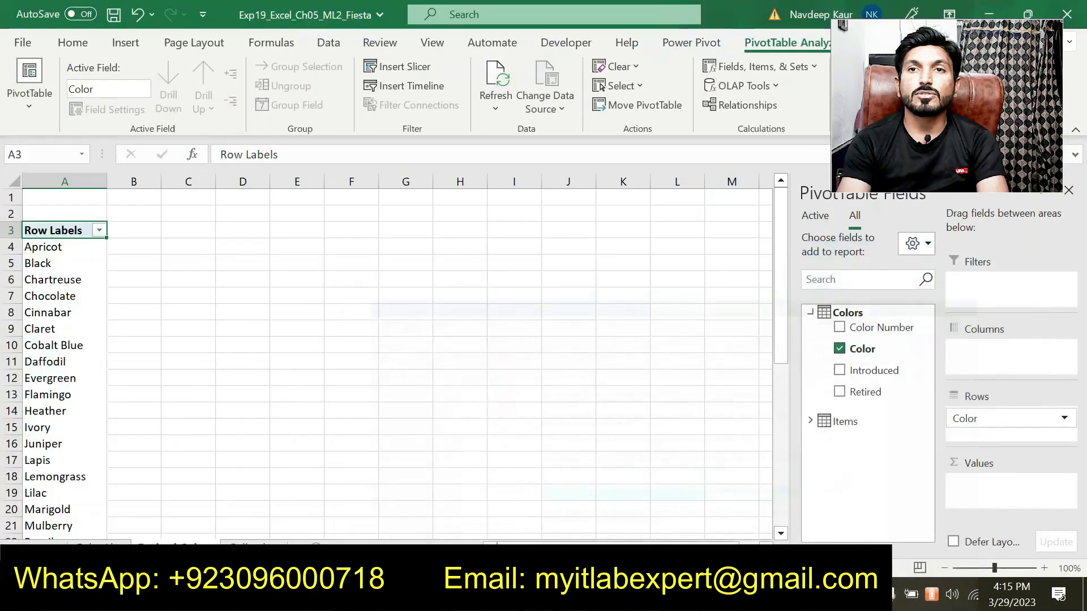
Expand the Items table and add its Replacement Value field to the PivotTable values.
left_click(811, 313)
left_click(810, 338)
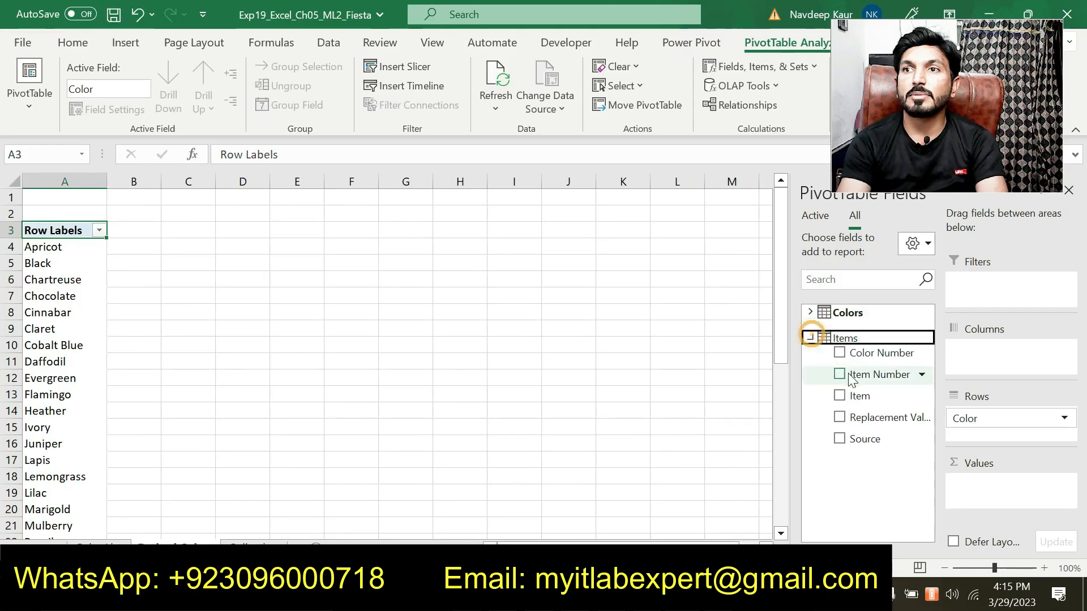
left_click(871, 421)
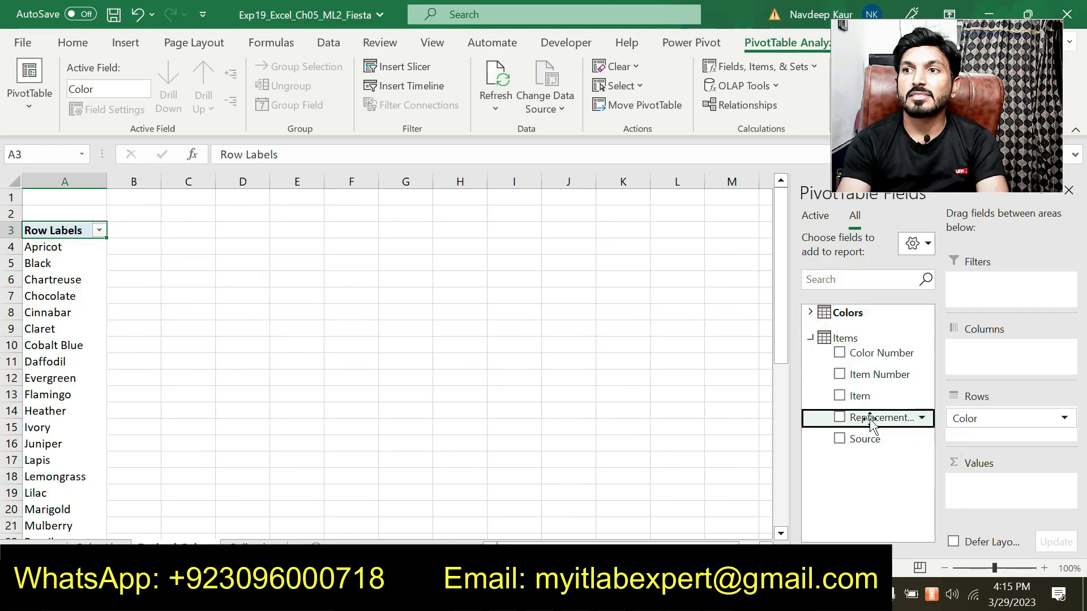
left_click_drag(870, 421, 978, 497)
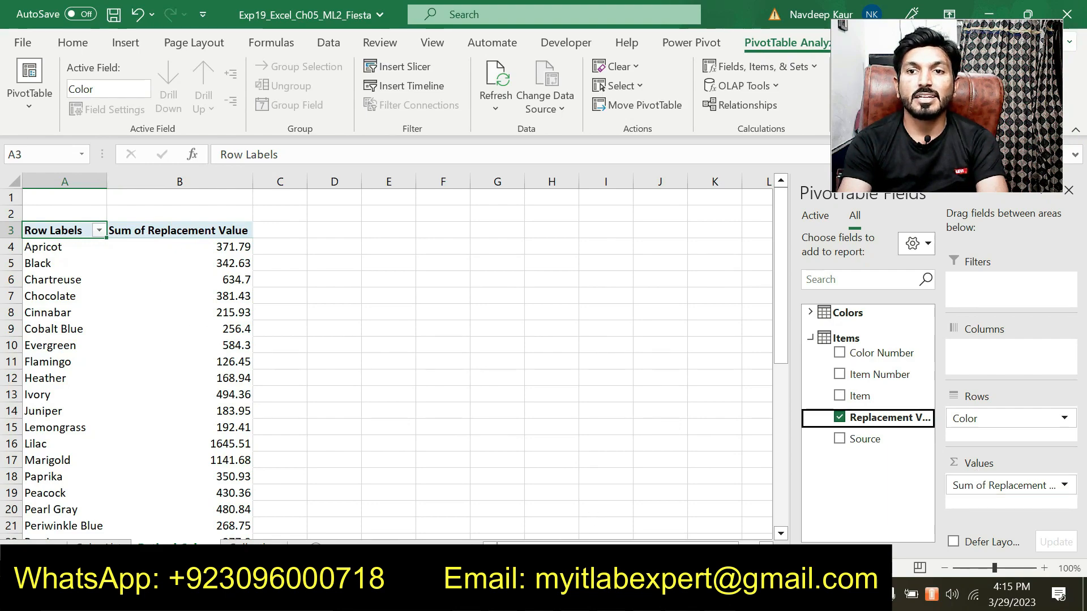
Remove the highlight from the step 4 paragraph in the instructions document.
key("alt+Tab")
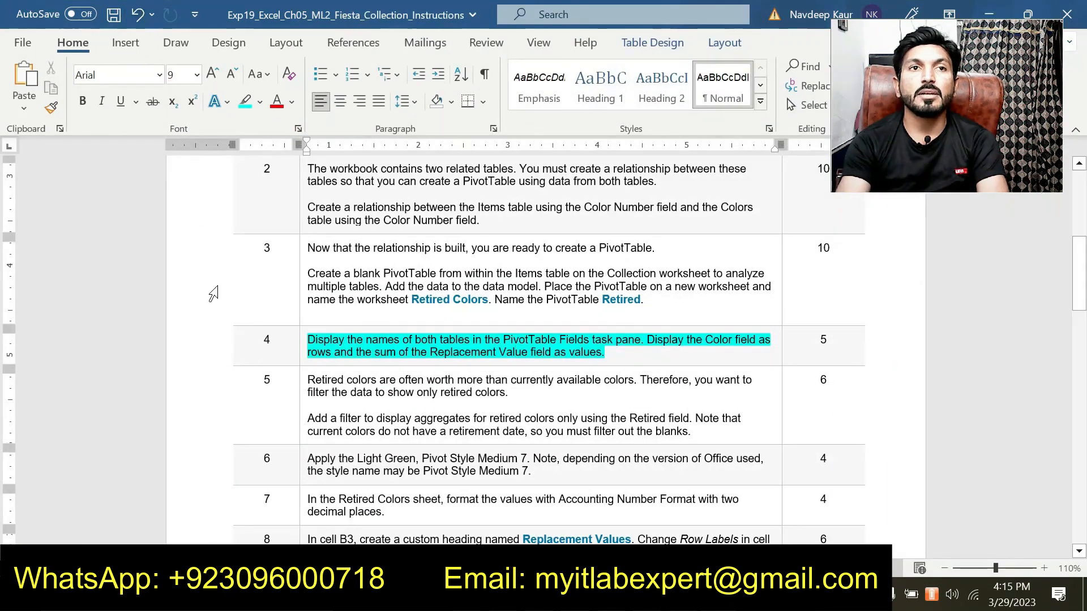
left_click_drag(624, 357, 375, 352)
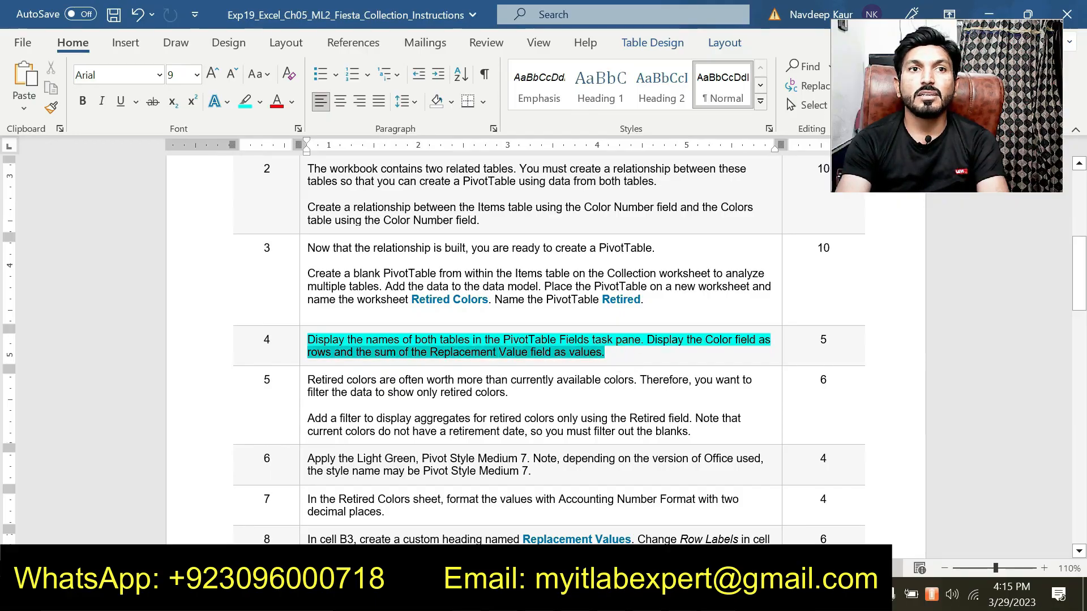
left_click(331, 352)
left_click_drag(605, 352, 307, 339)
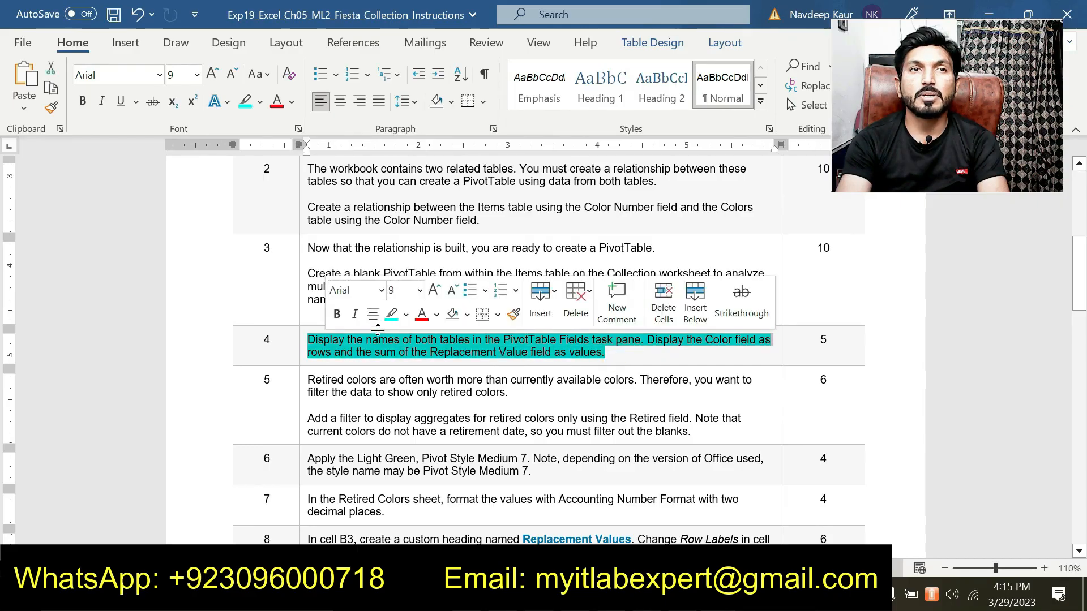
left_click(391, 314)
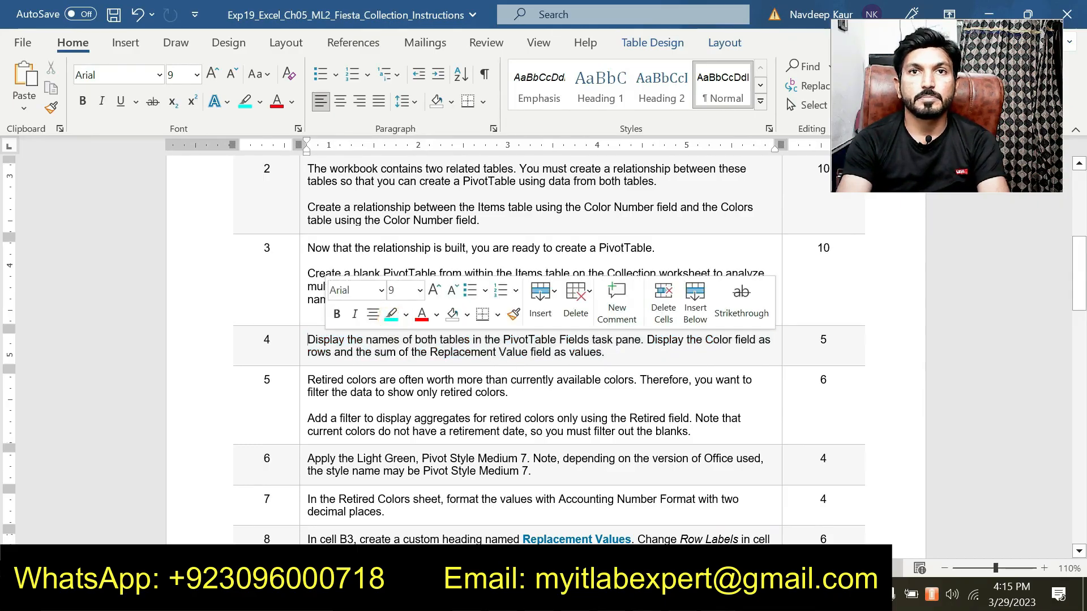
left_click(616, 351)
key("F7")
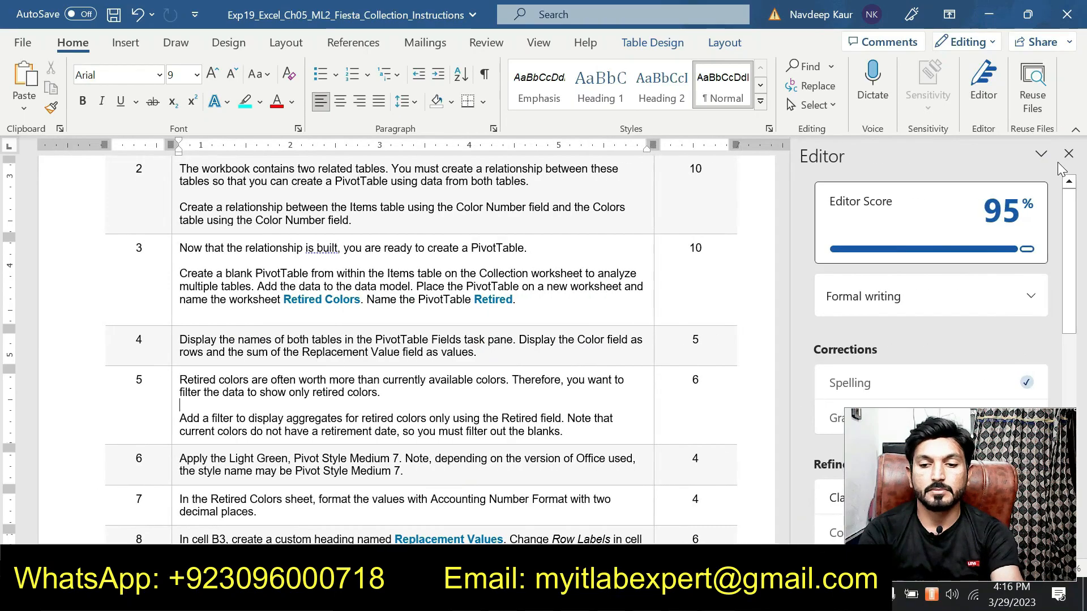
left_click(1069, 154)
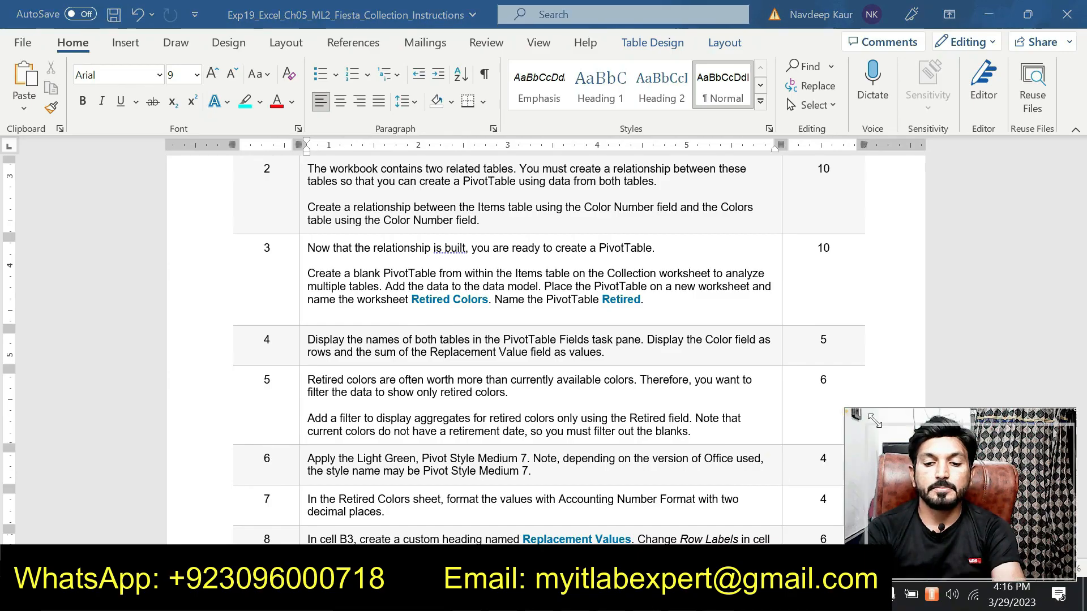
left_click_drag(875, 421, 906, 453)
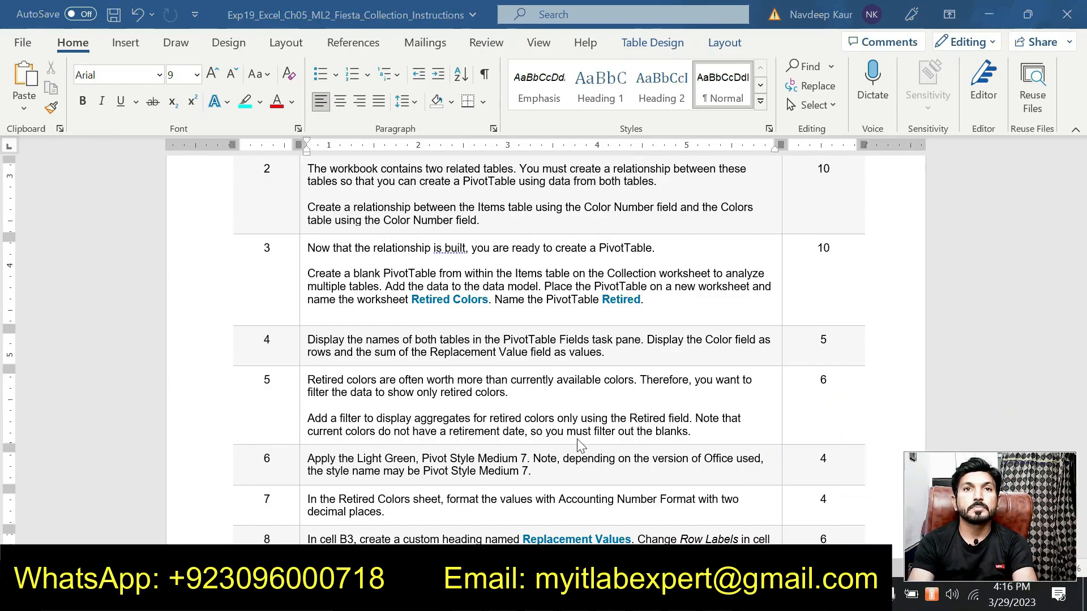
Highlight the step 5 instructions about filtering for retired colors in the document.
scroll(405, 390, "down", 1)
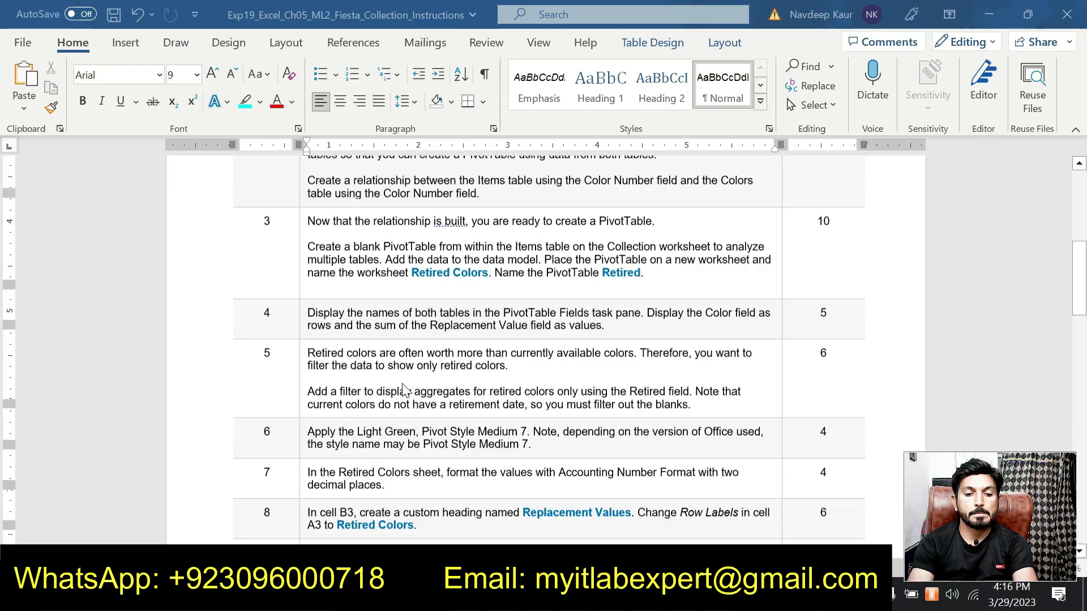
scroll(404, 390, "down", 2)
left_click_drag(691, 343, 307, 292)
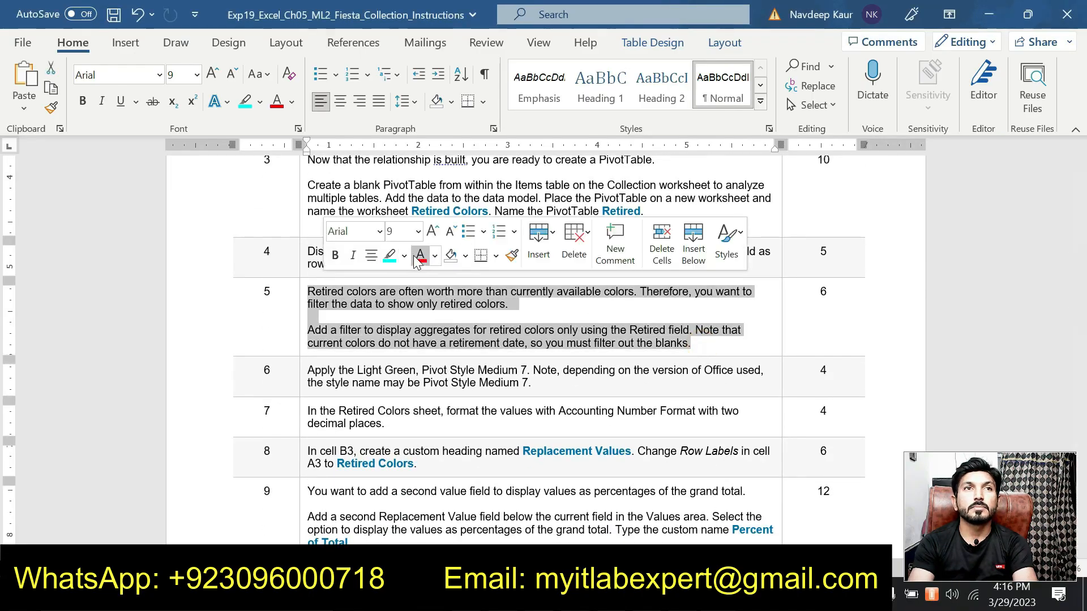
left_click(390, 256)
left_click(400, 330)
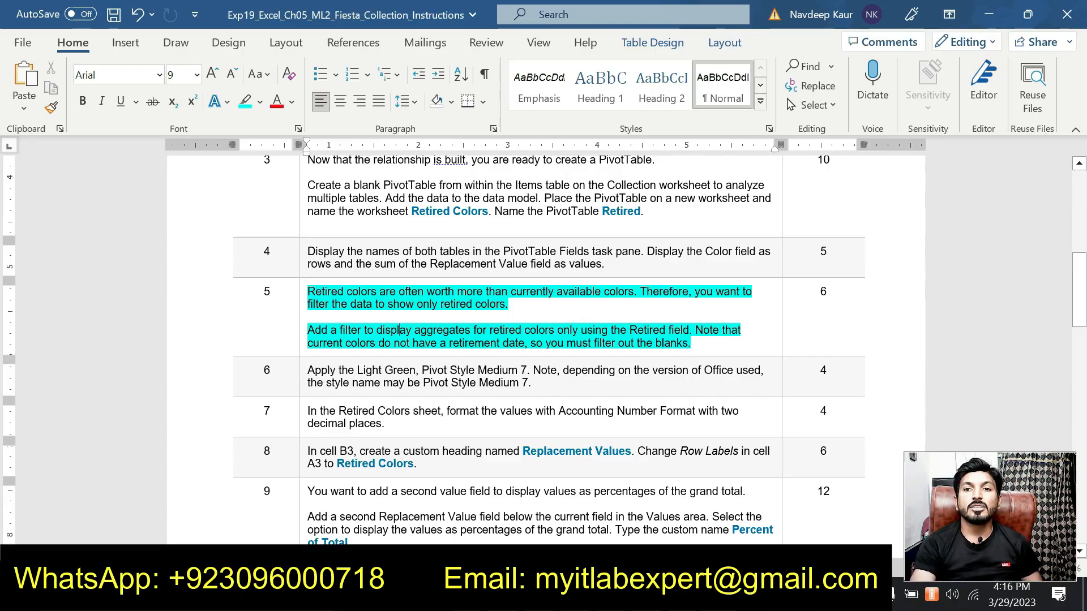
Add the Colors table's Retired field to the PivotTable filters.
key("alt+Tab")
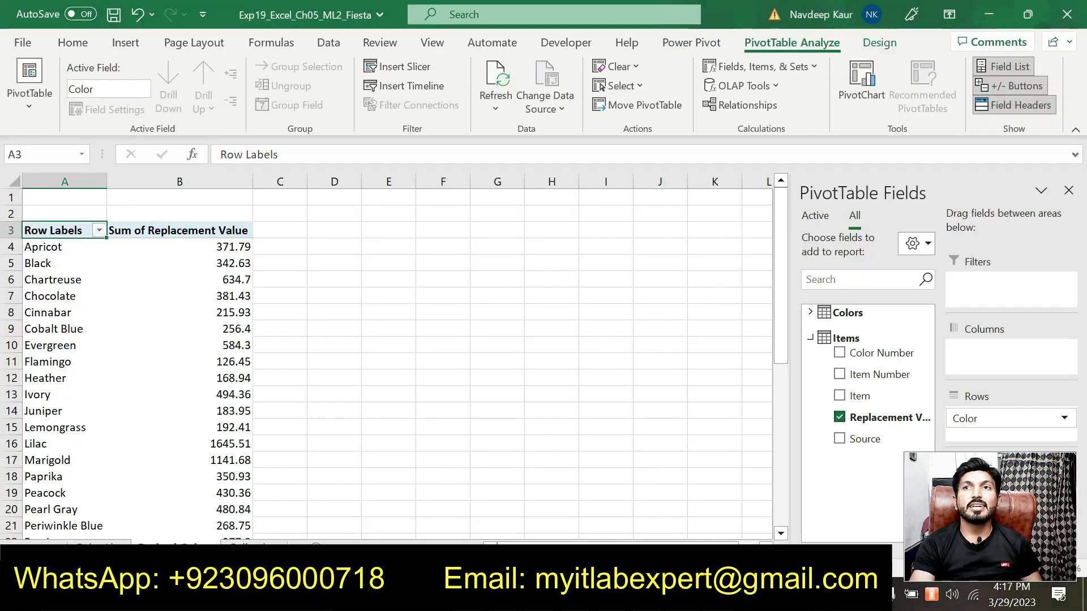
left_click(811, 338)
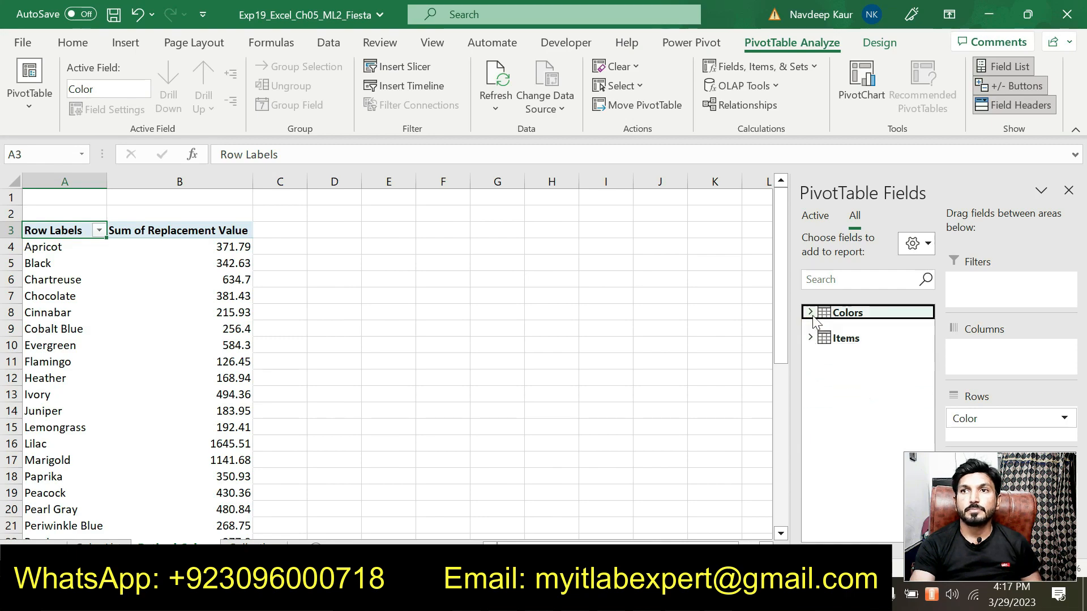
left_click(811, 313)
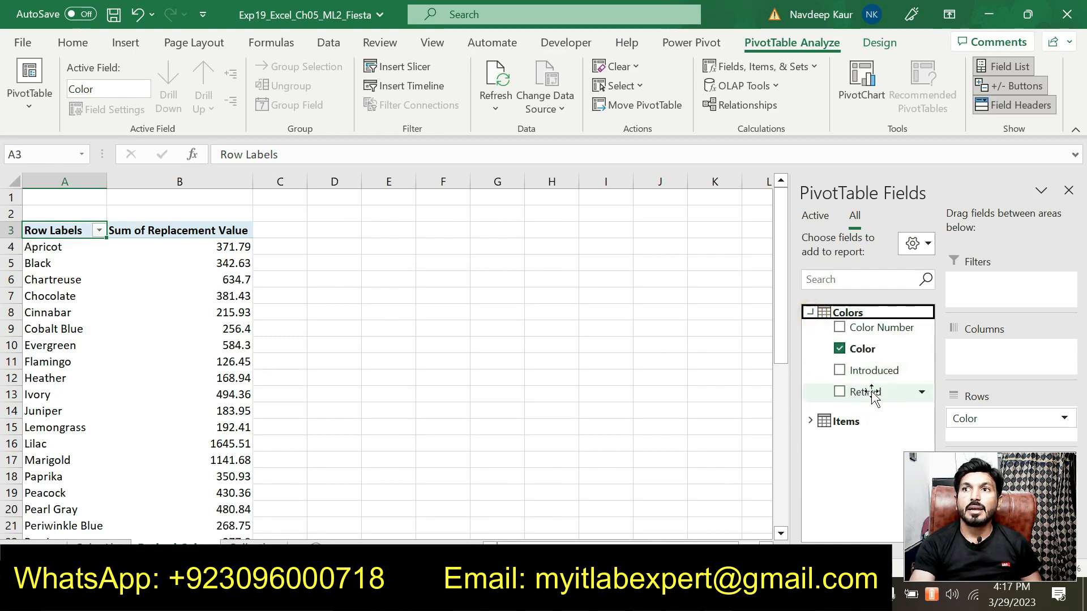
left_click(922, 392)
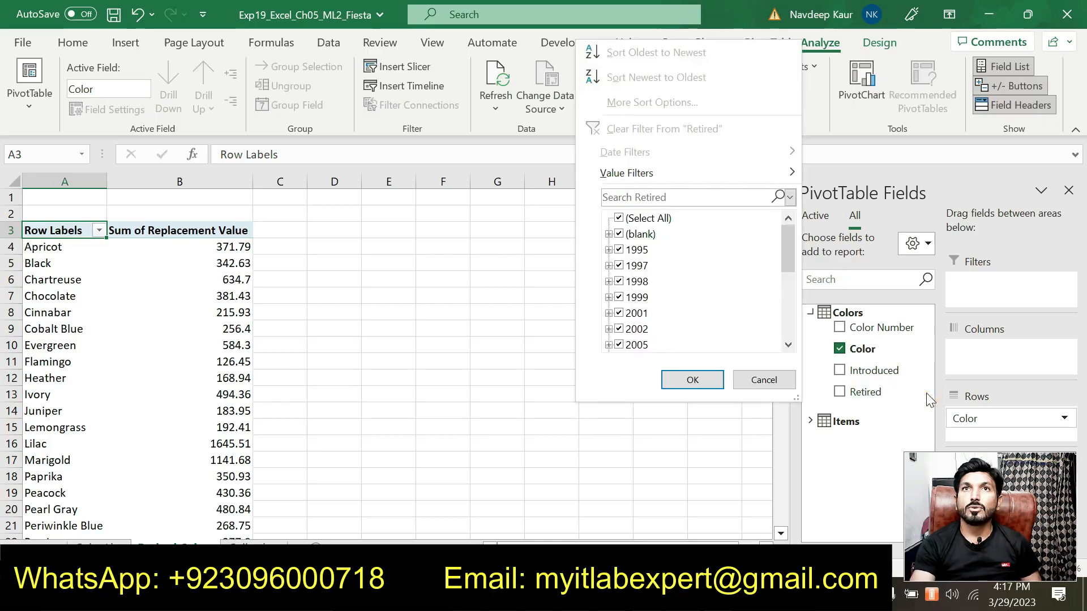
left_click(928, 396)
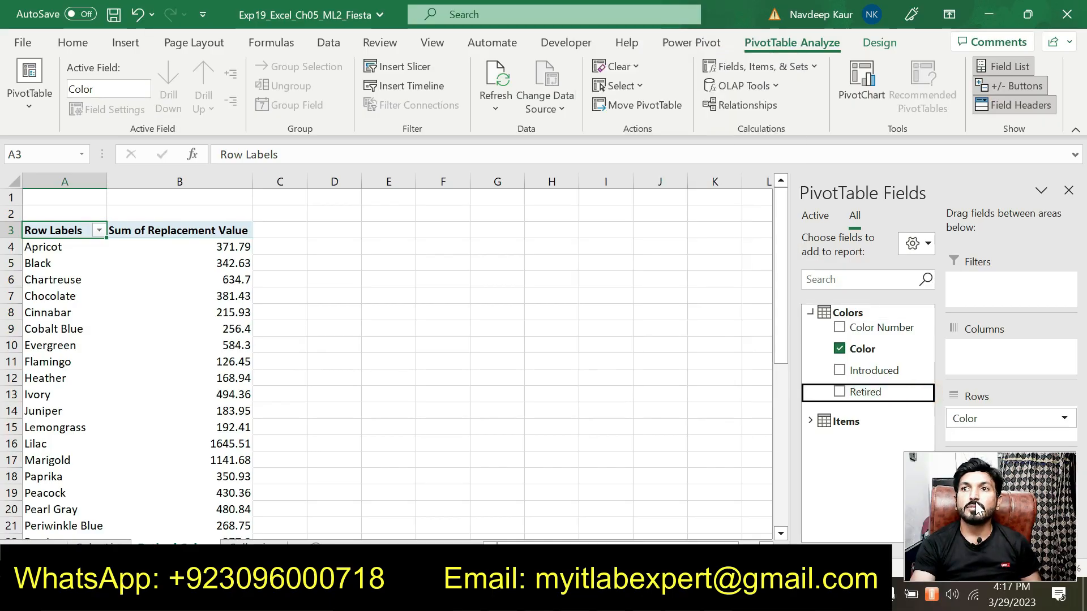
left_click_drag(866, 392, 1013, 286)
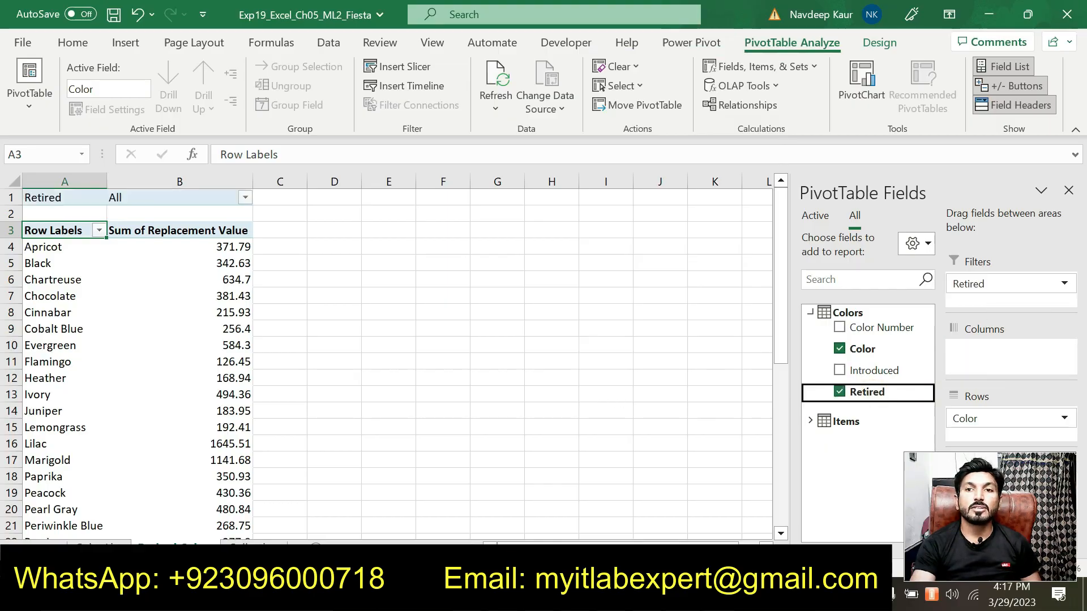
Filter the Retired field to show only the (blank) item.
key("alt+Tab")
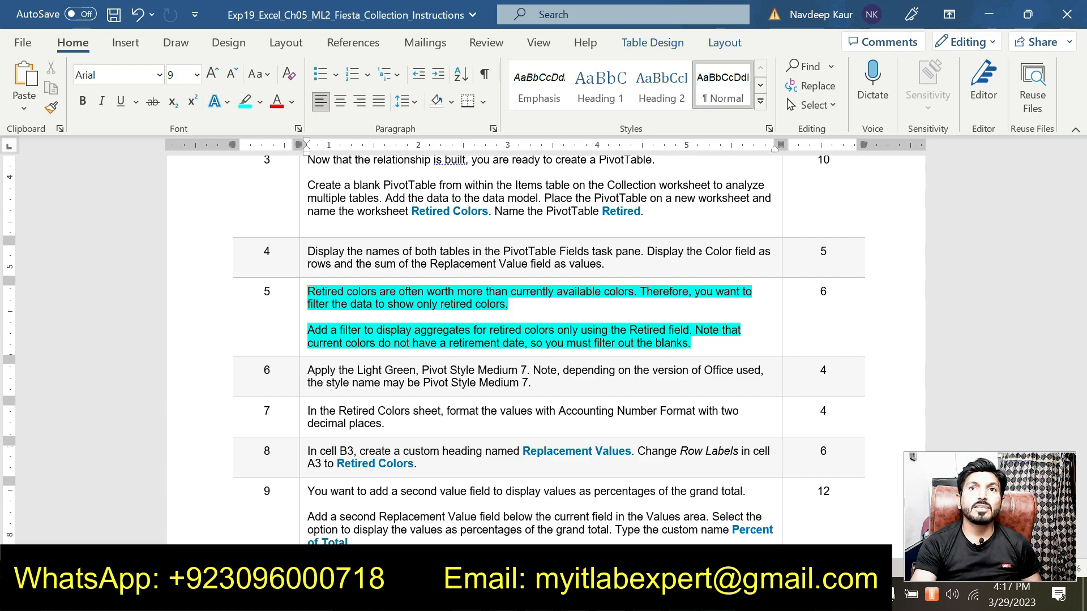
key("alt+Tab")
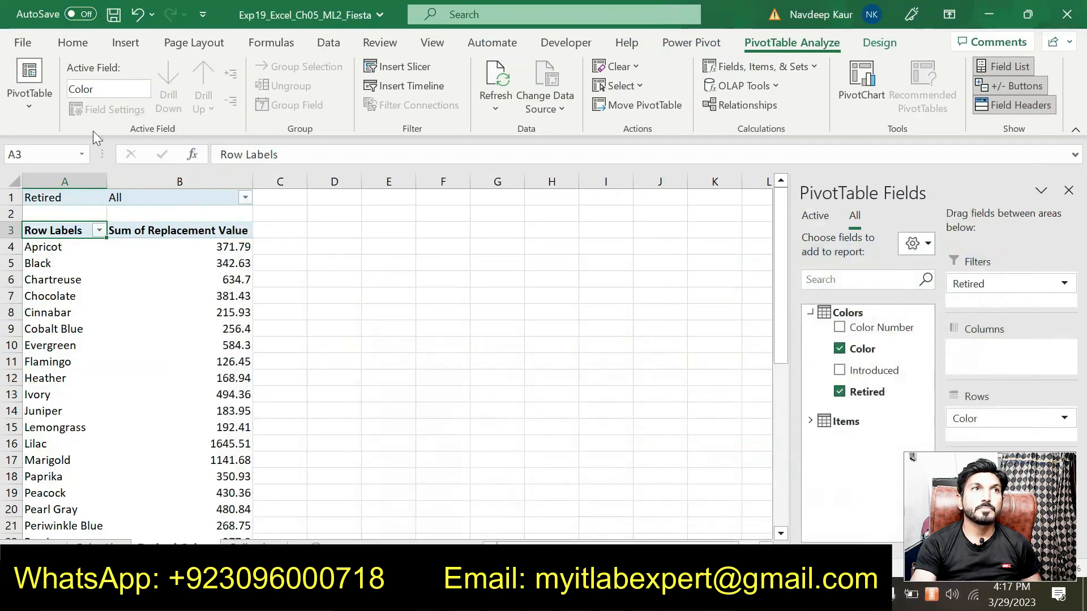
left_click(245, 198)
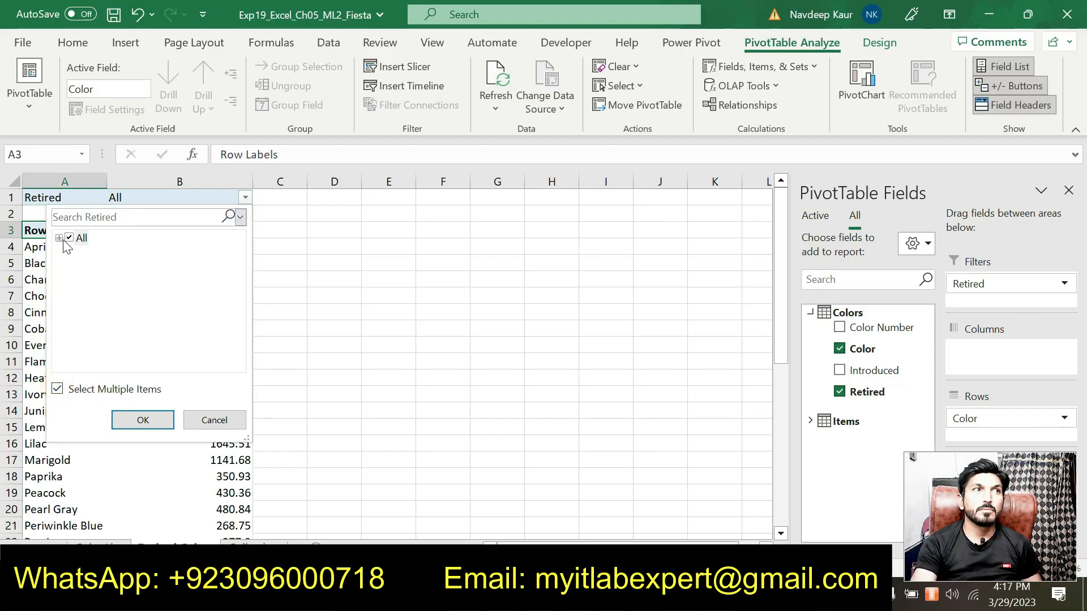
left_click(58, 238)
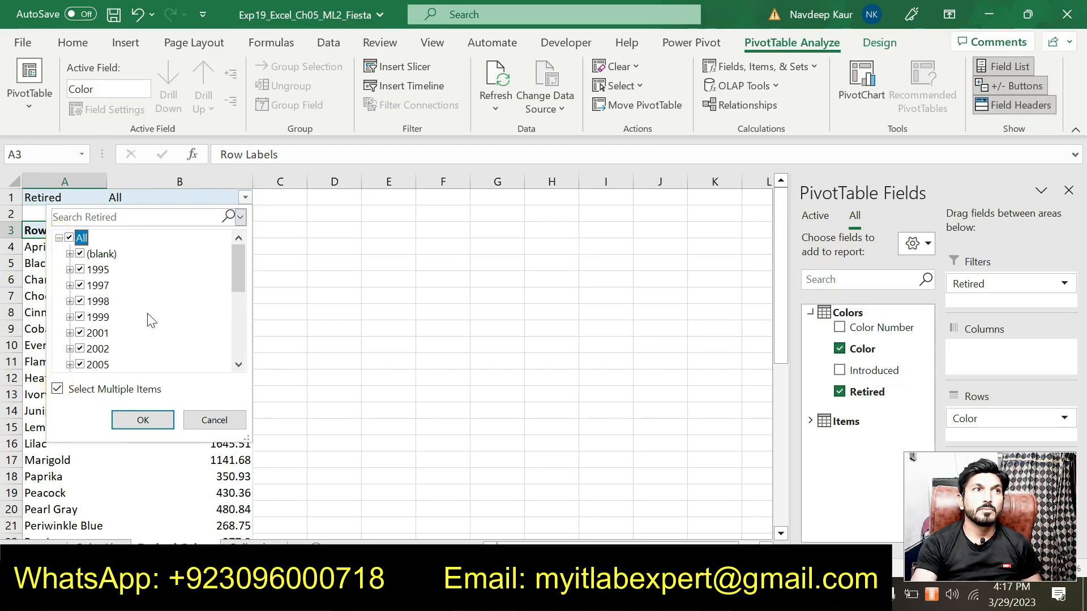
scroll(152, 321, "down", 4)
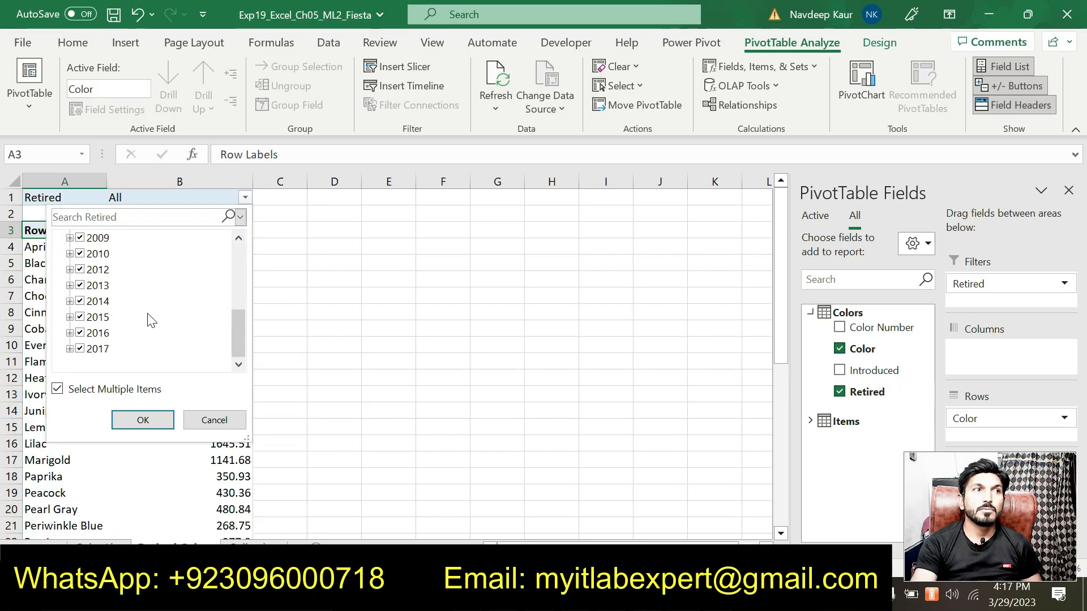
scroll(138, 317, "up", 4)
left_click(69, 238)
left_click(80, 254)
left_click(139, 416)
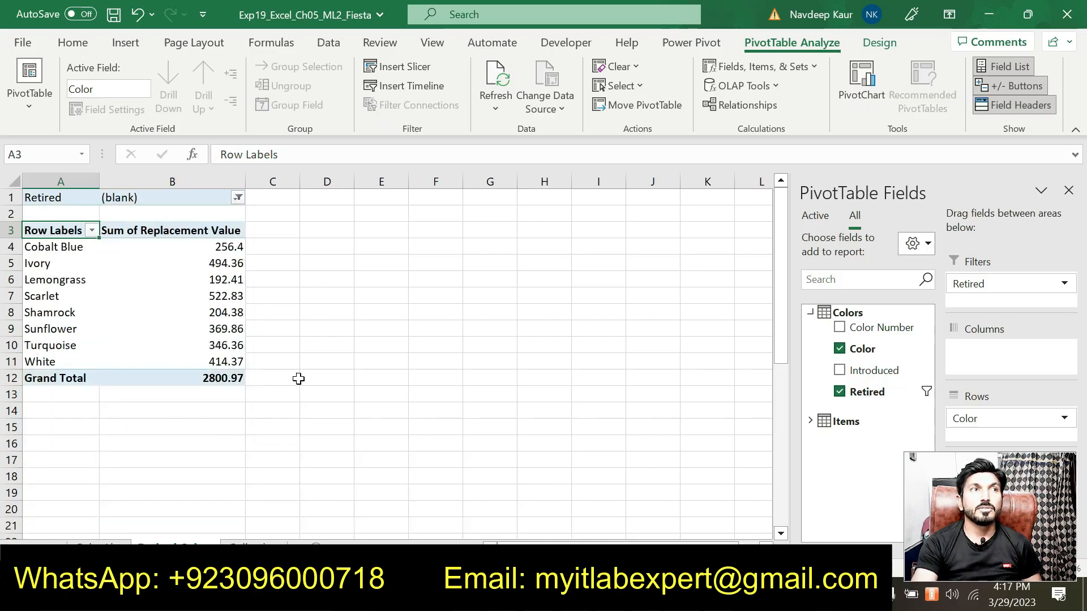
Remove the highlight from the step 5 paragraph in the instructions document.
key("alt+Tab")
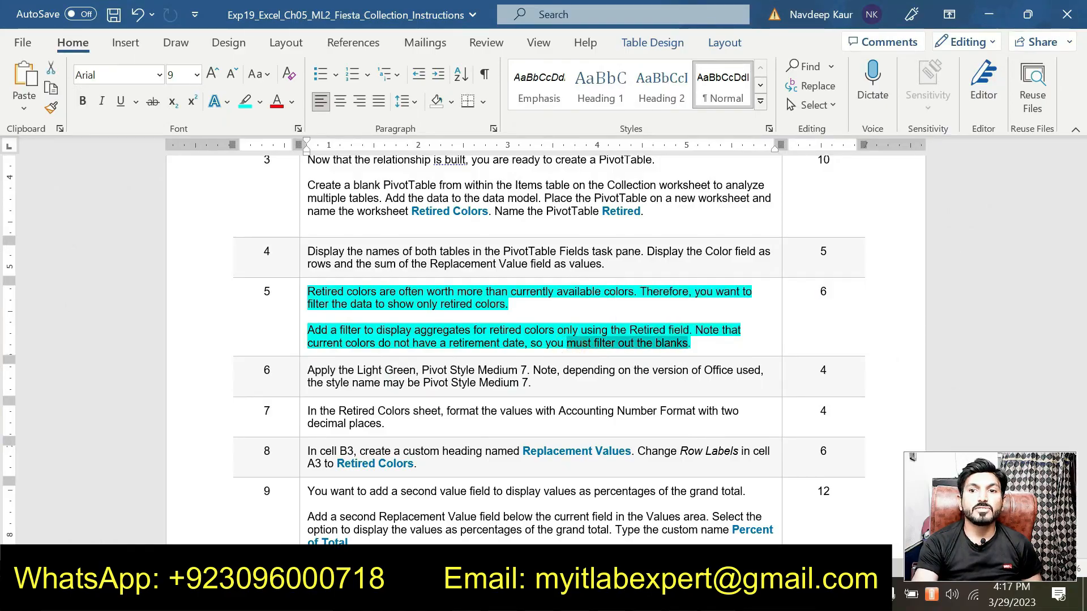
key("alt+Tab")
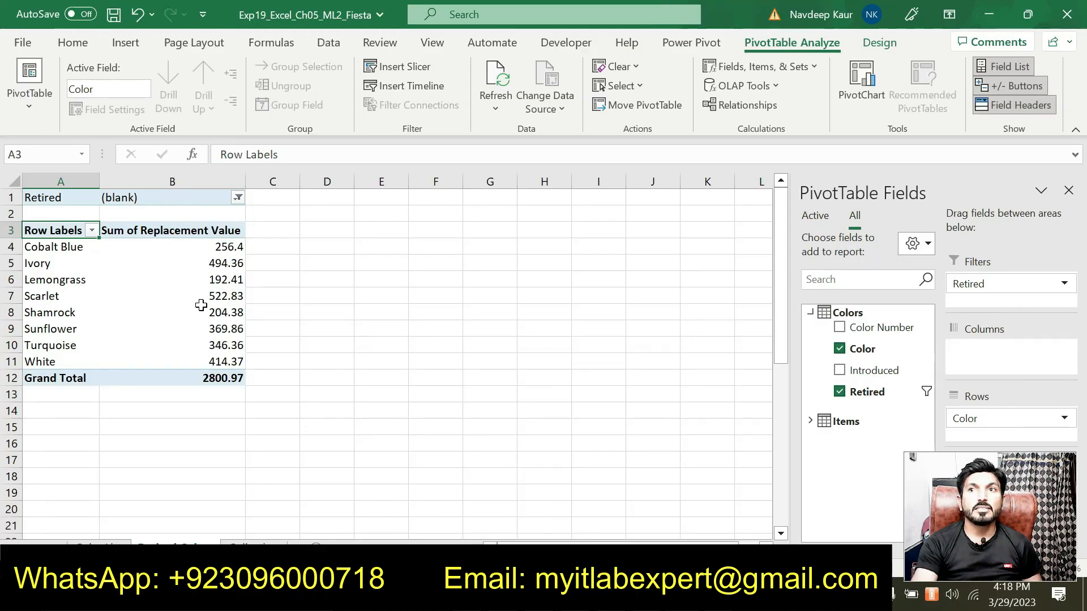
key("alt+Tab")
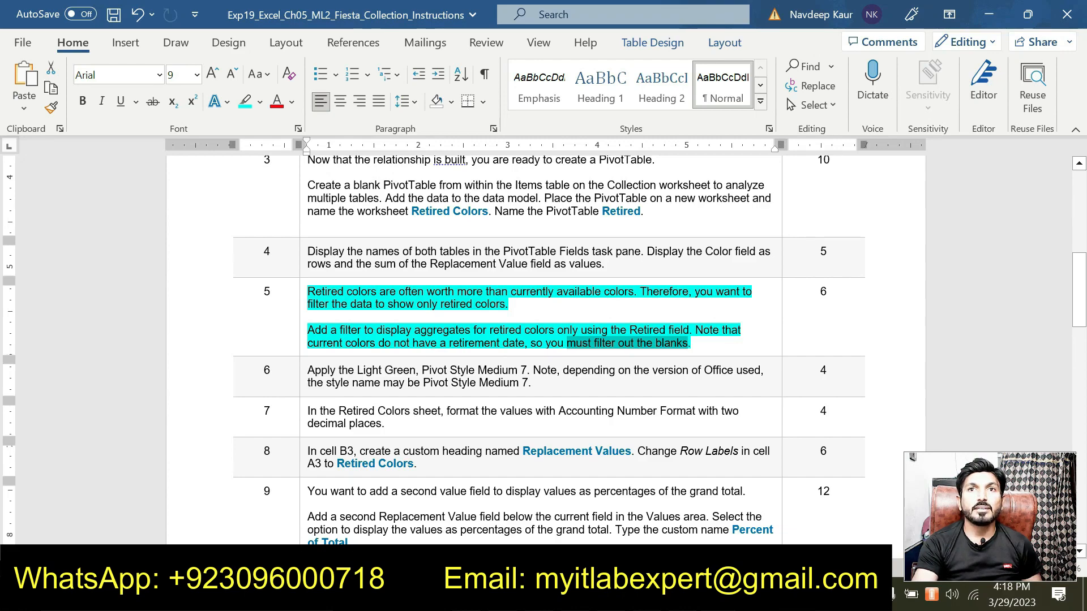
key("alt+Tab")
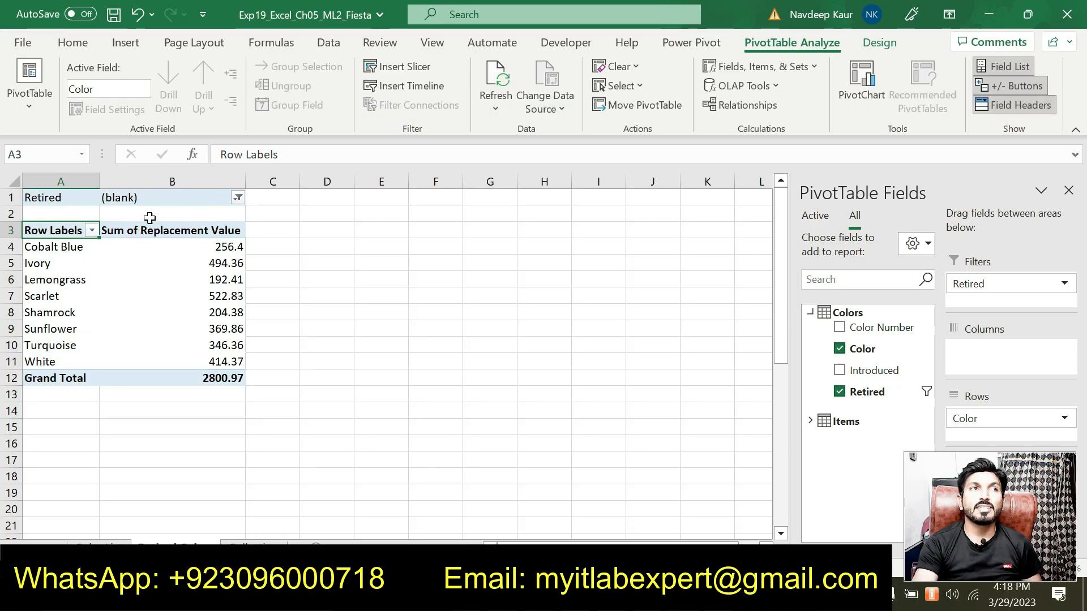
left_click(674, 594)
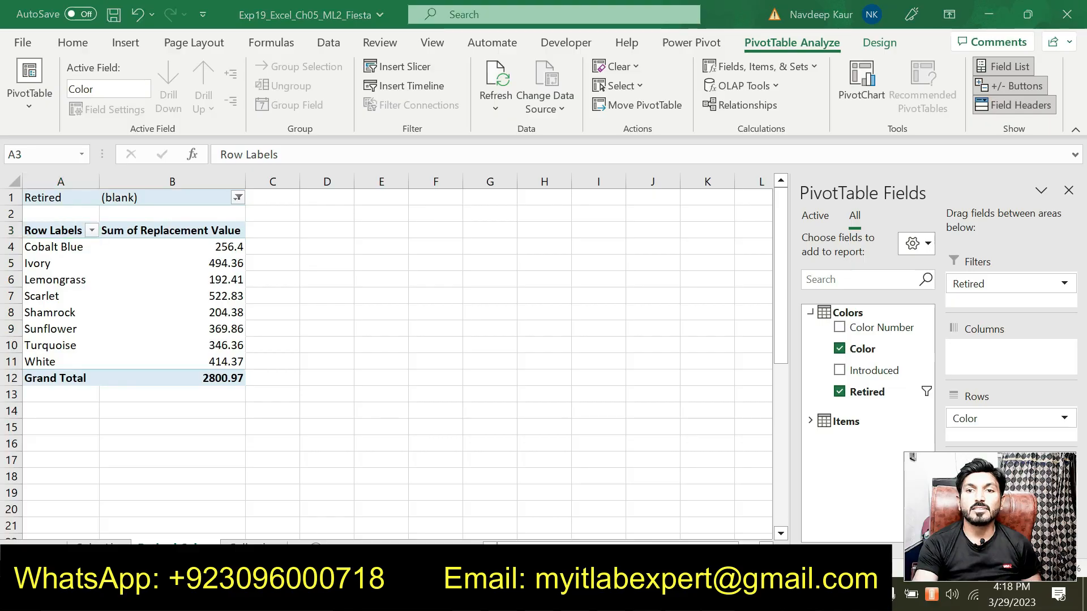
left_click_drag(689, 344, 307, 292)
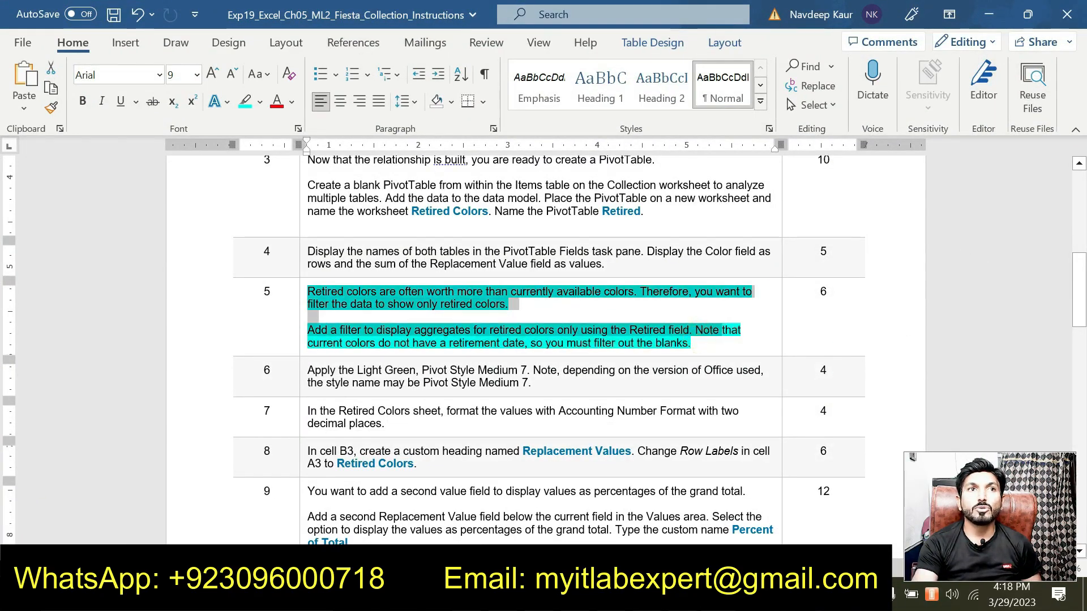
left_click(388, 267)
scroll(385, 267, "up", 2)
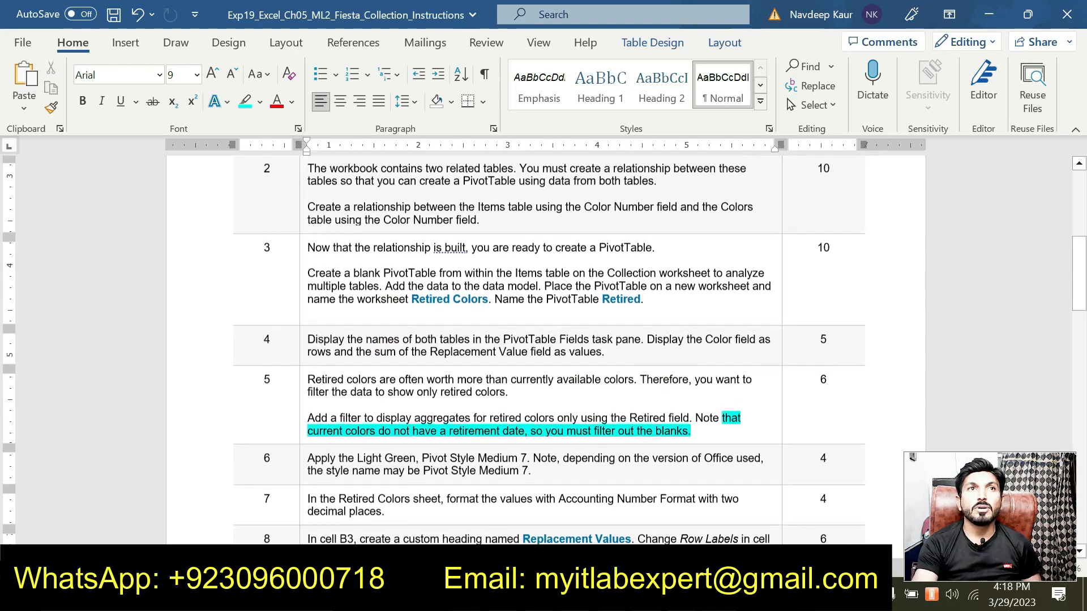
scroll(549, 351, "up", 2)
scroll(549, 351, "down", 4)
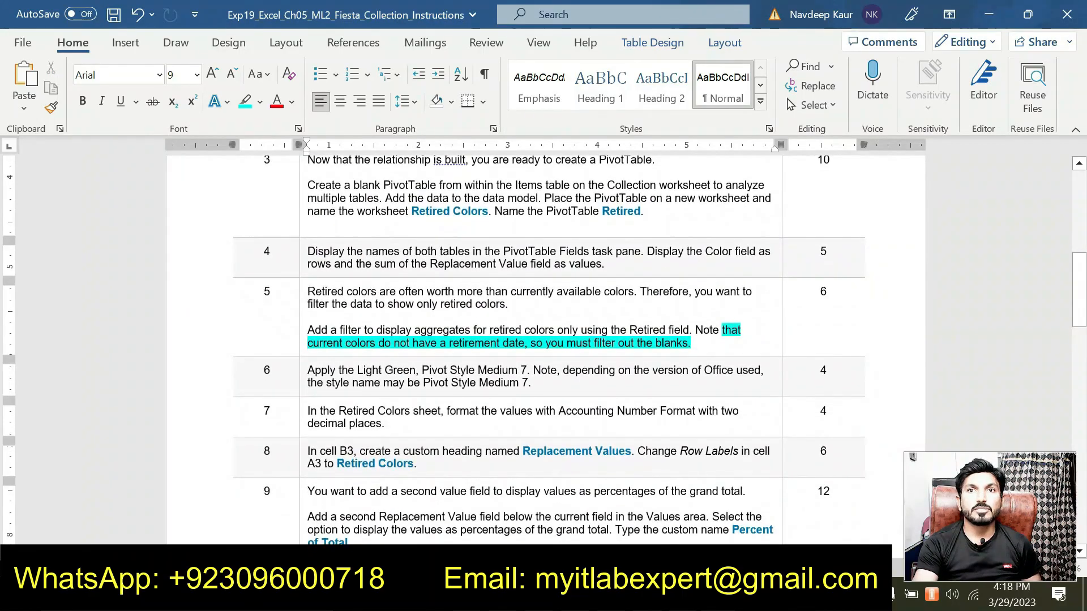
left_click_drag(690, 343, 722, 330)
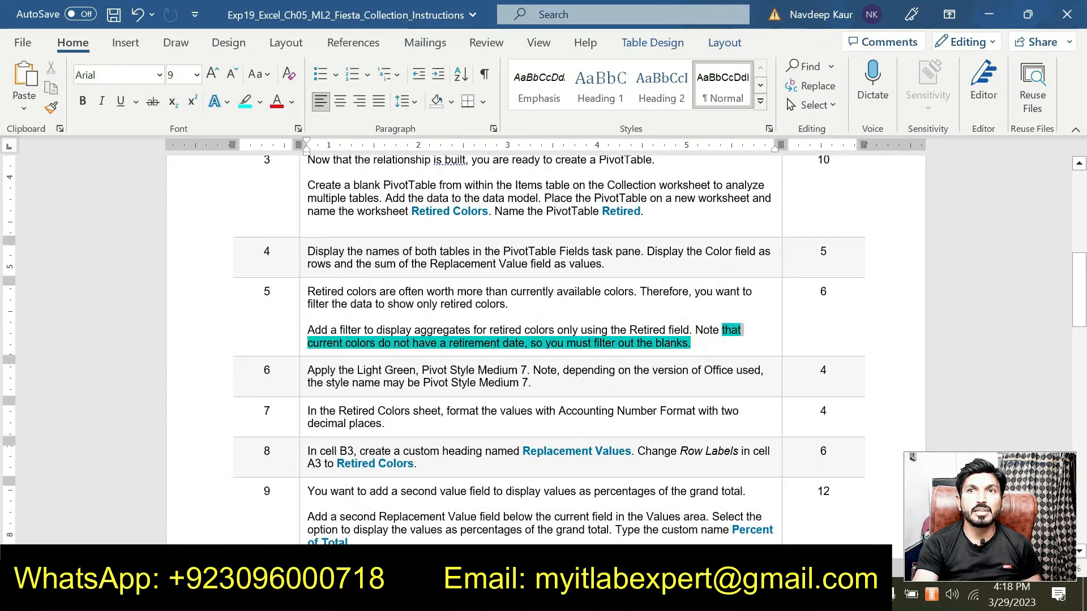
left_click(729, 305)
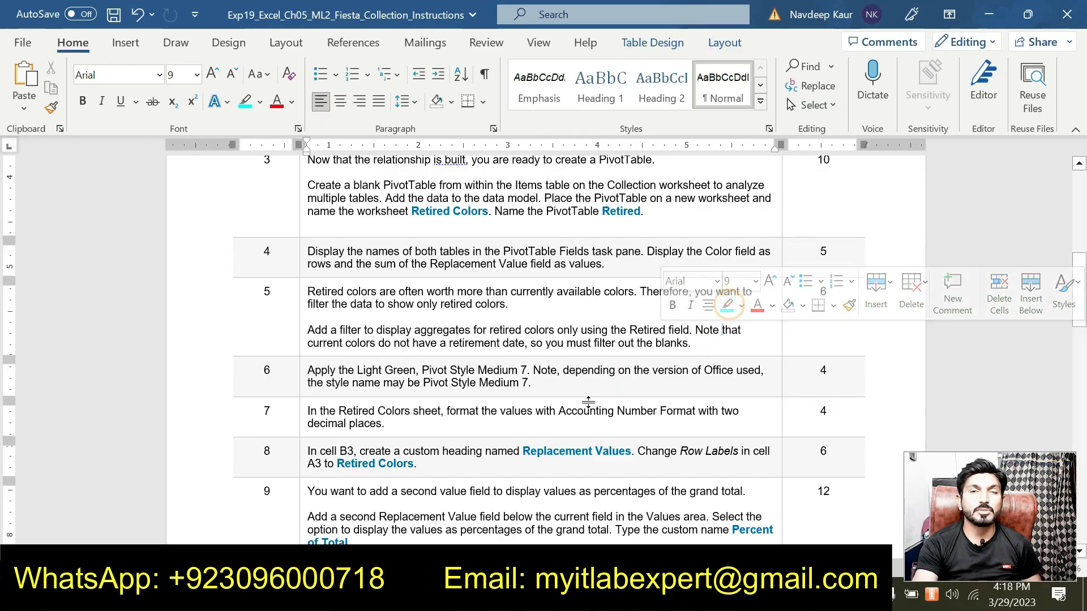
Highlight the step 6 instructions about the Light Green Pivot Style Medium 7 in the document.
left_click_drag(538, 383, 360, 373)
left_click(373, 344)
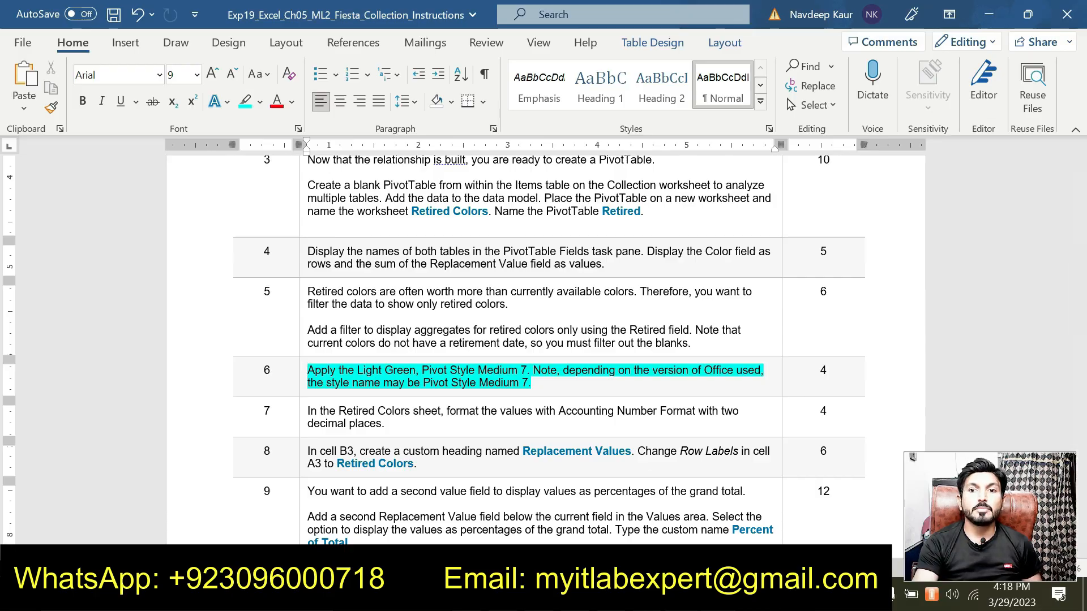
Apply the Light Green, Pivot Style Medium 7 PivotTable style to the Retired PivotTable.
key("alt+Tab")
left_click(872, 49)
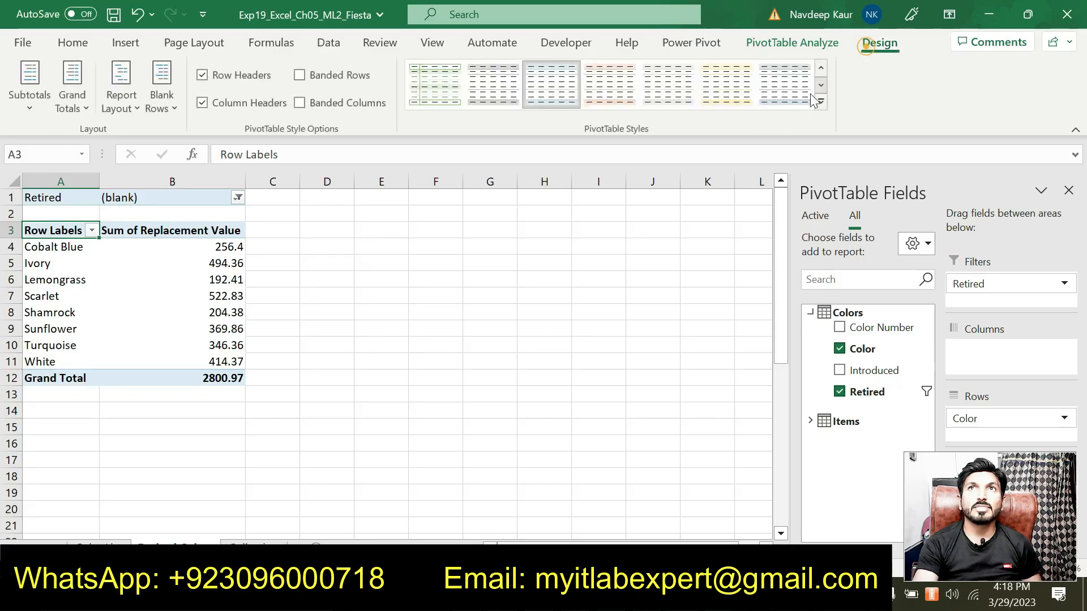
left_click(821, 107)
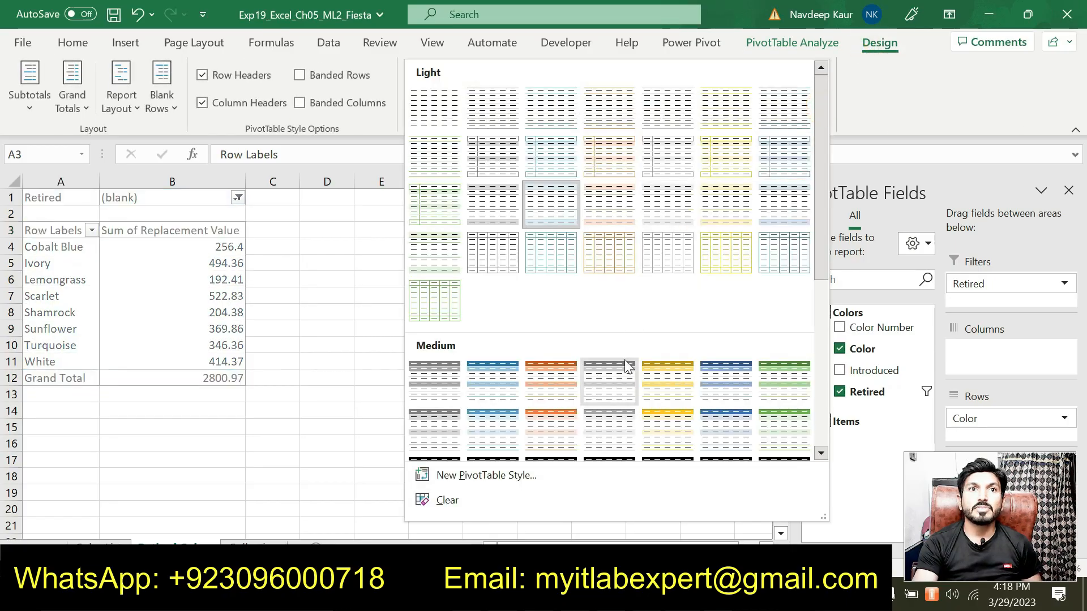
scroll(623, 374, "down", 3)
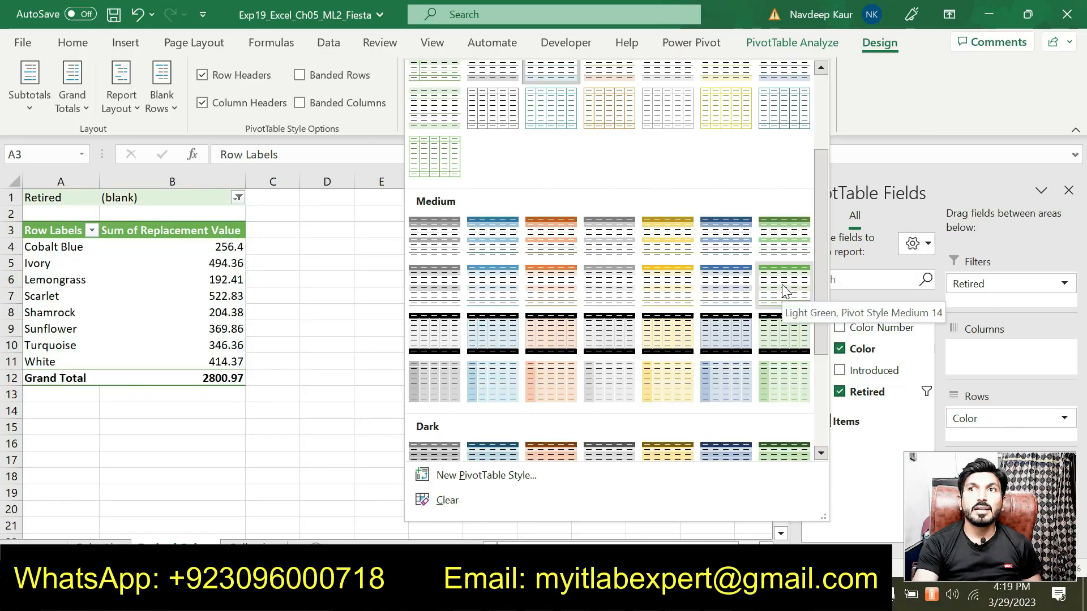
left_click(784, 249)
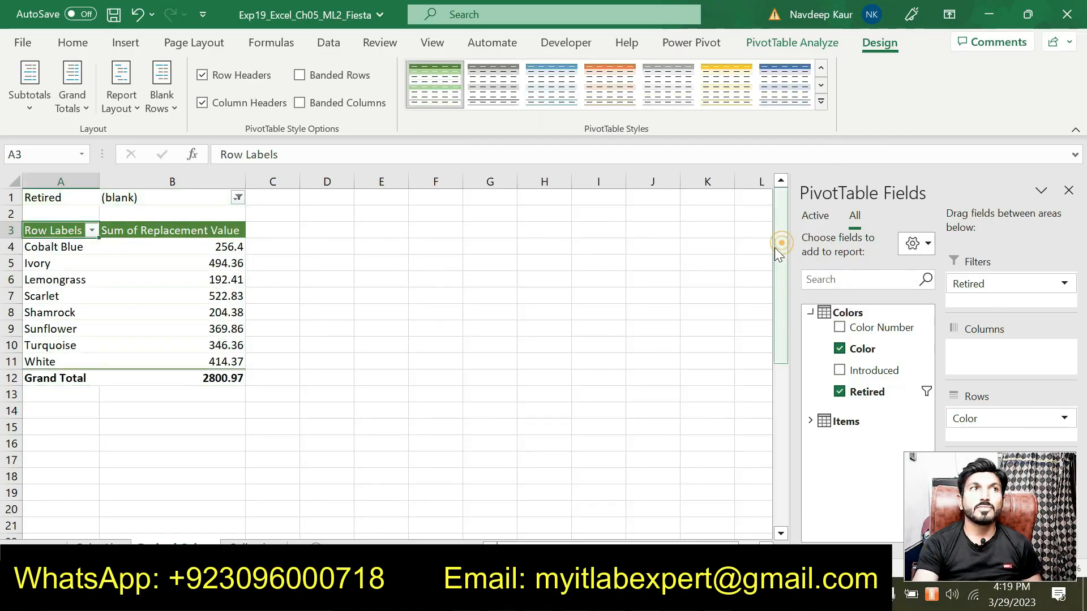
Remove the highlight from the step 6 paragraph in the instructions document.
key("alt+Tab")
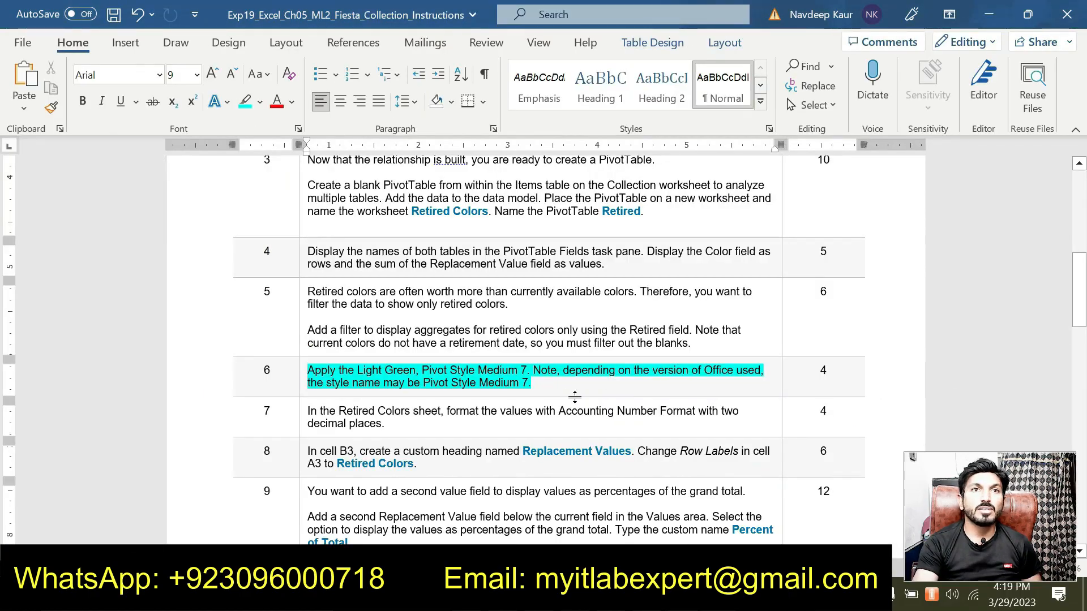
left_click_drag(532, 382, 308, 370)
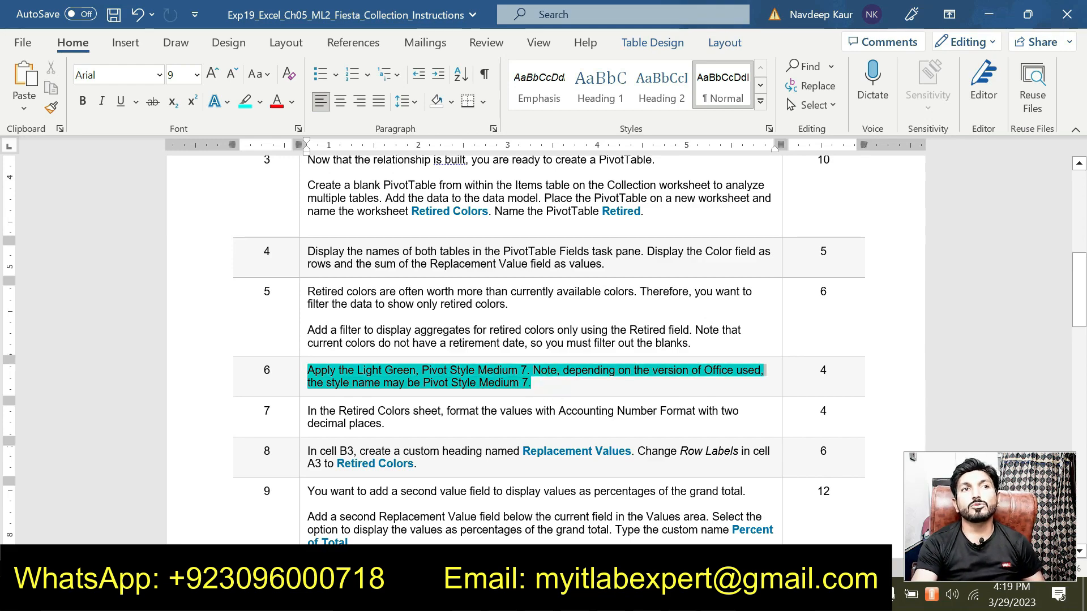
left_click(381, 346)
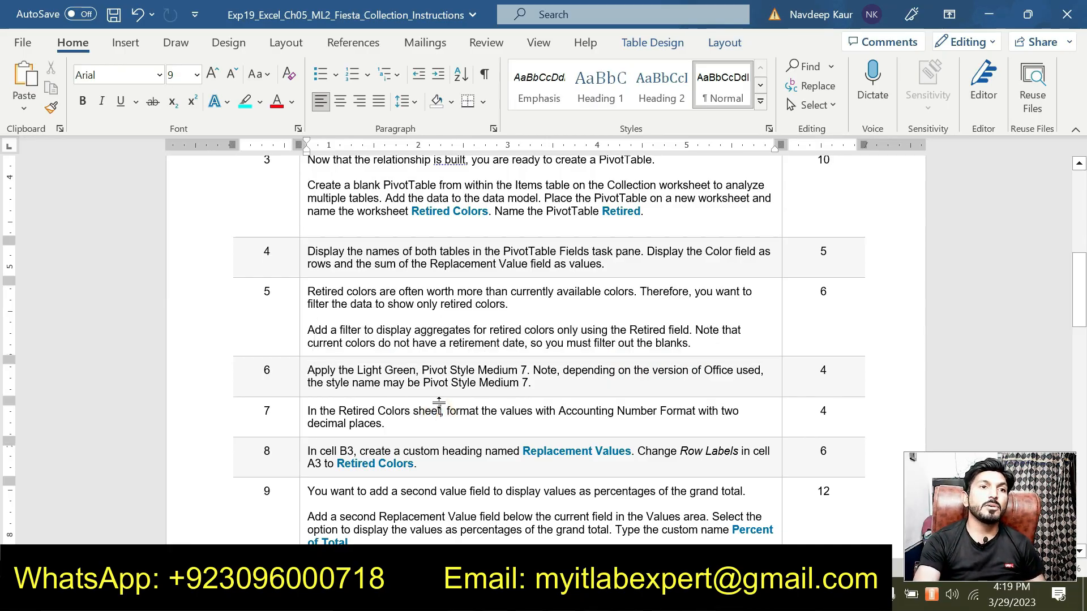
Highlight the step 7 instructions about Accounting Number Format with two decimal places.
scroll(437, 405, "down", 20)
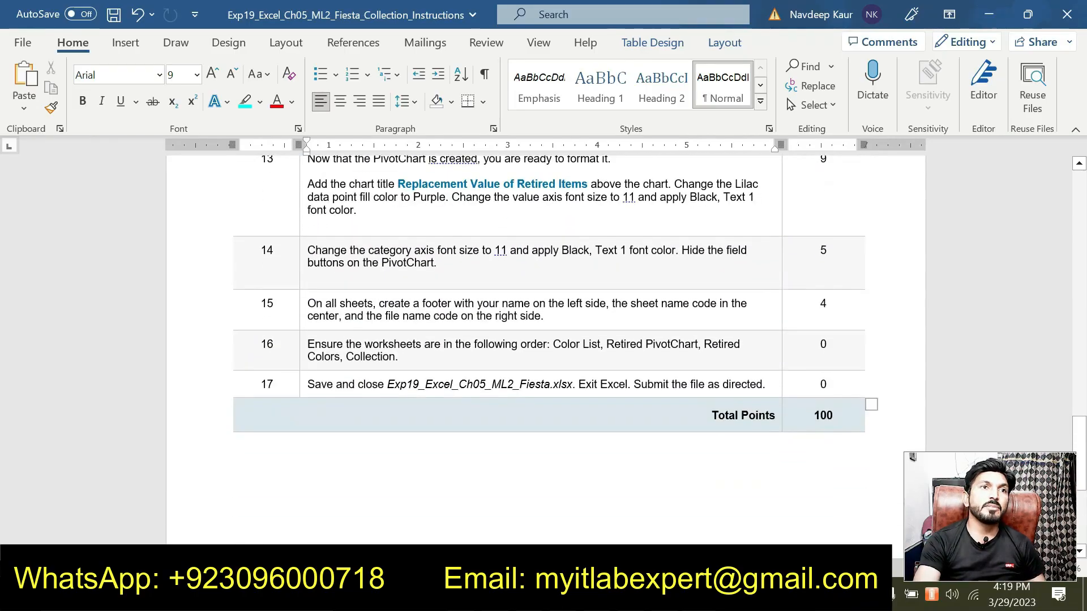
scroll(442, 415, "up", 15)
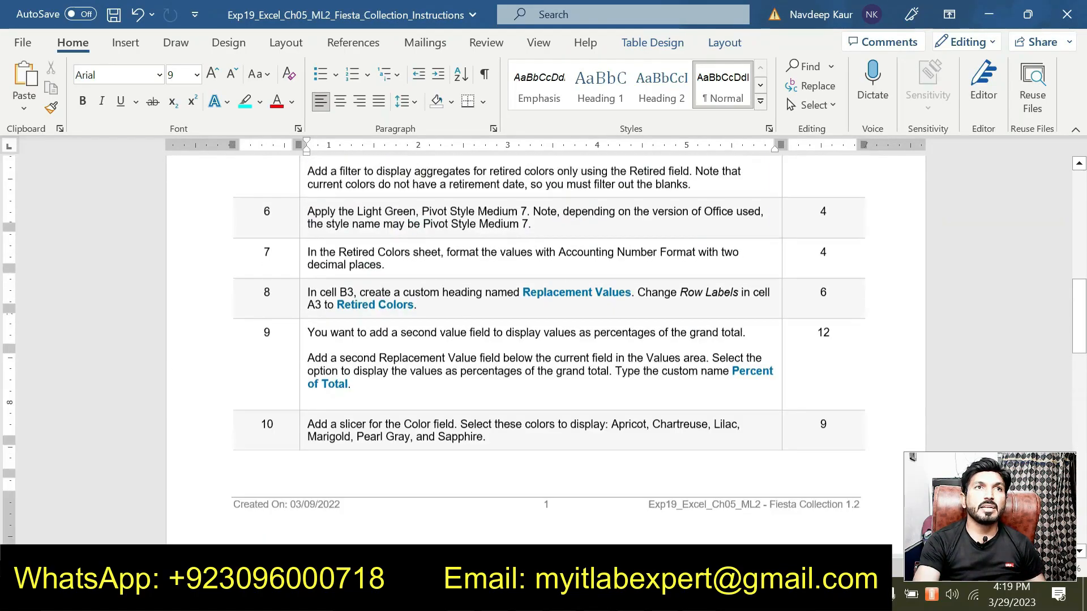
scroll(550, 351, "up", 3)
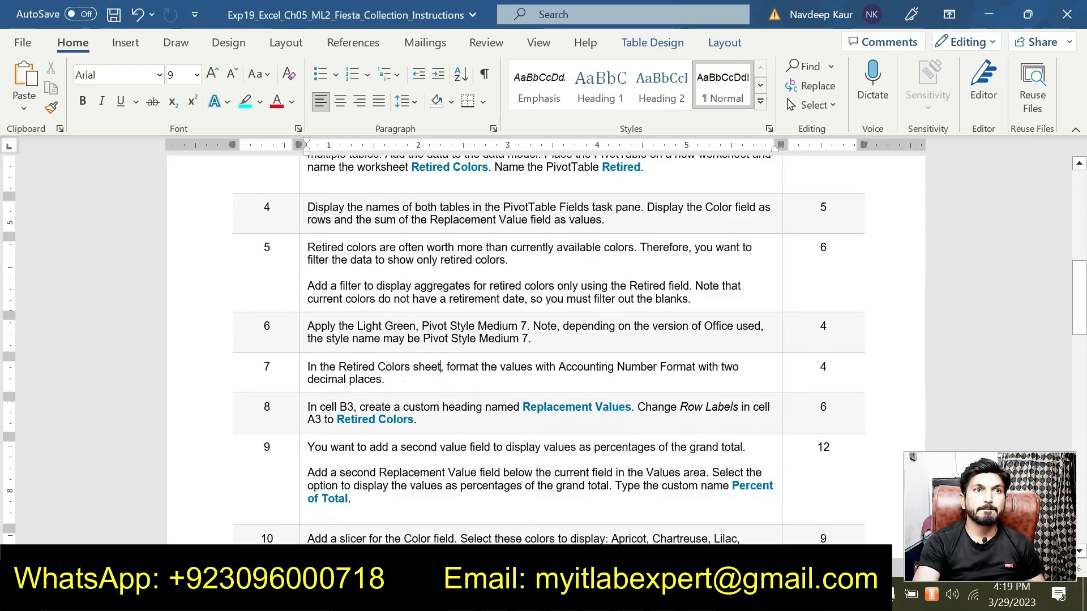
triple_click(395, 381)
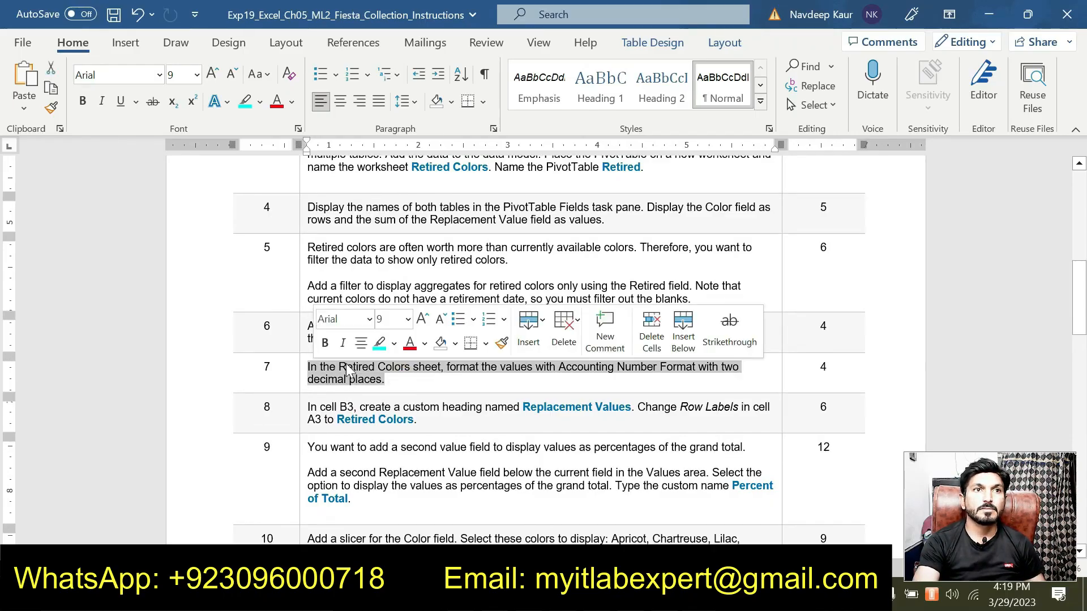
left_click(380, 343)
left_click(364, 368)
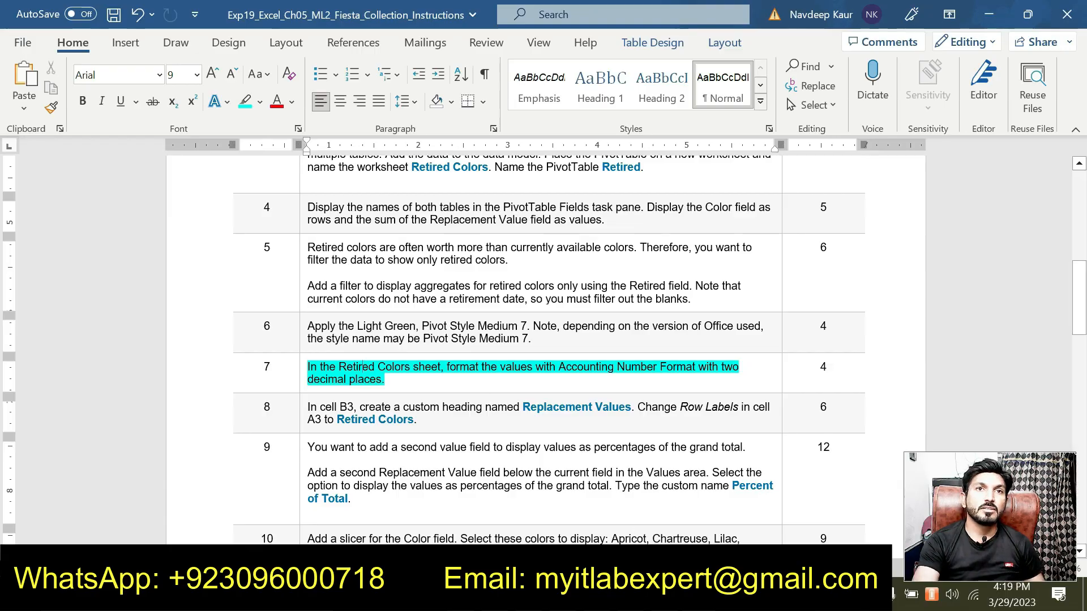
Format the Sum of Replacement Value field with Accounting number format and 2 decimal places through its value field settings.
key("alt+Tab")
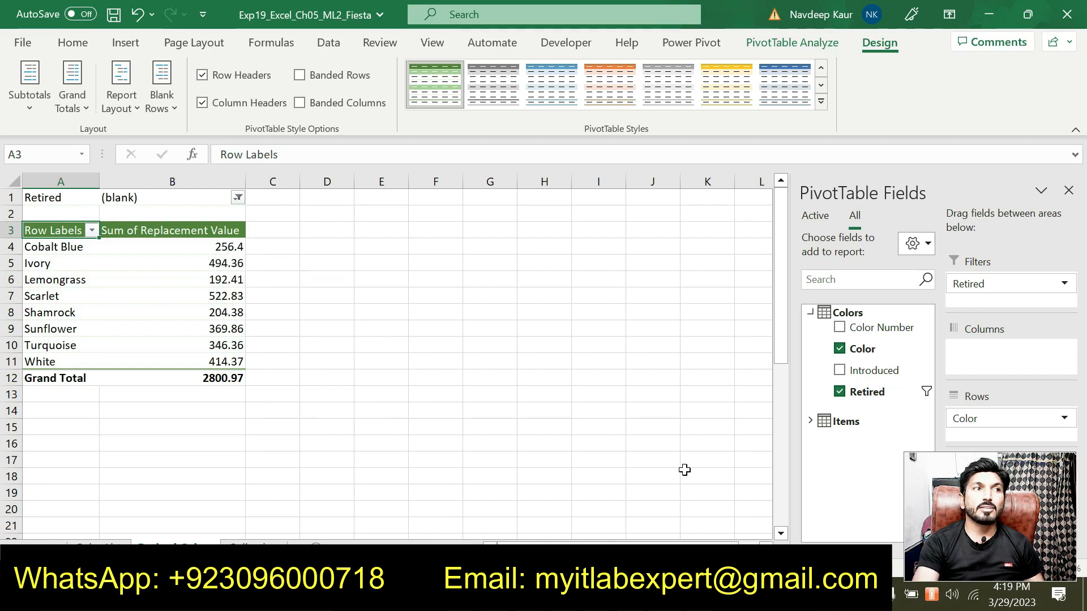
left_click_drag(1015, 506, 981, 126)
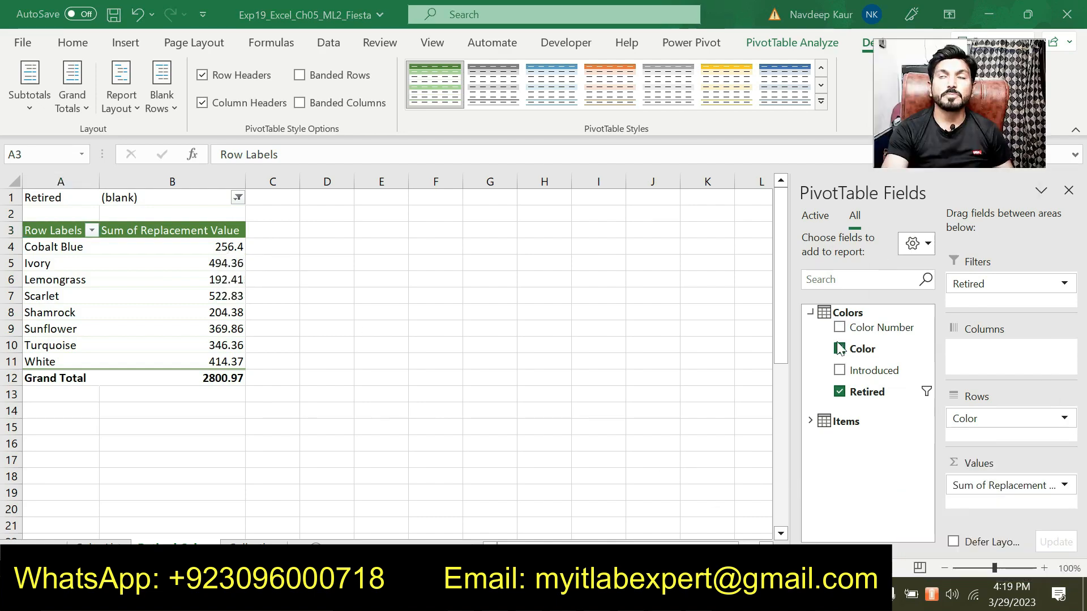
left_click(985, 488)
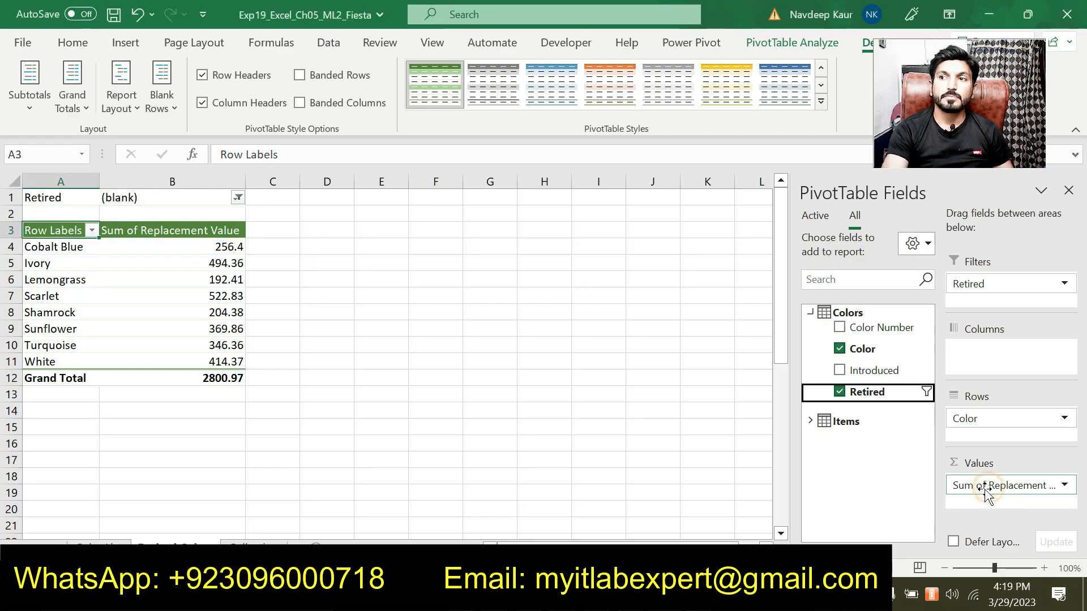
left_click(985, 487)
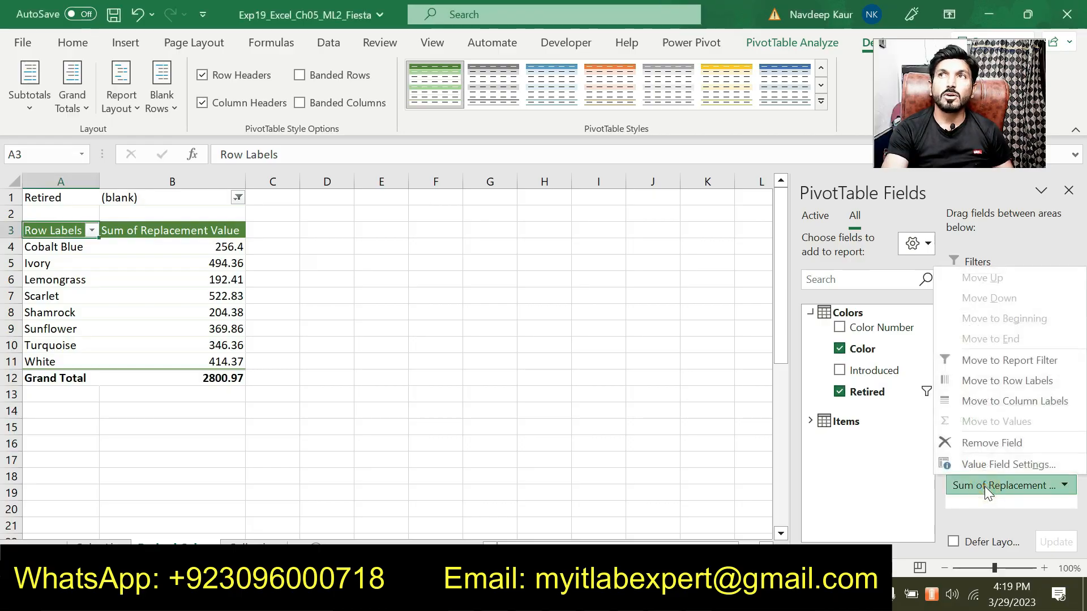
left_click(998, 463)
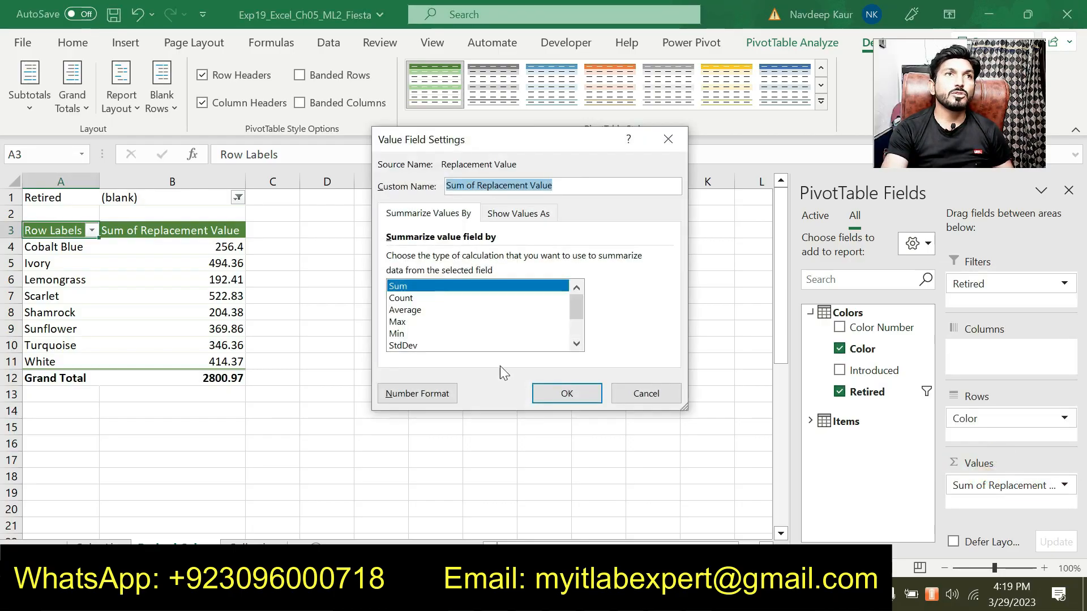
left_click(423, 394)
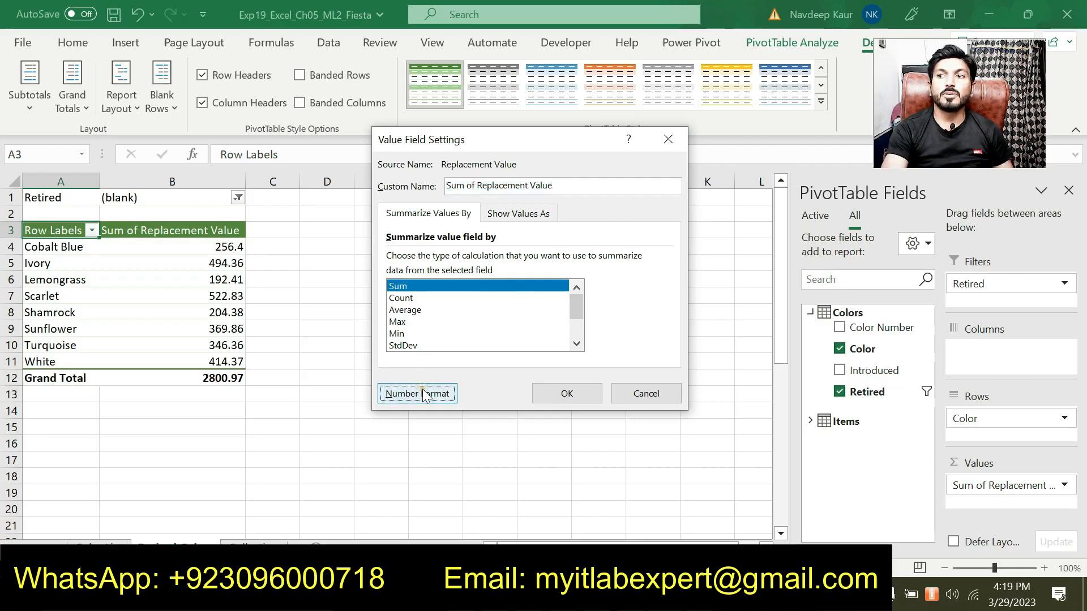
left_click(360, 169)
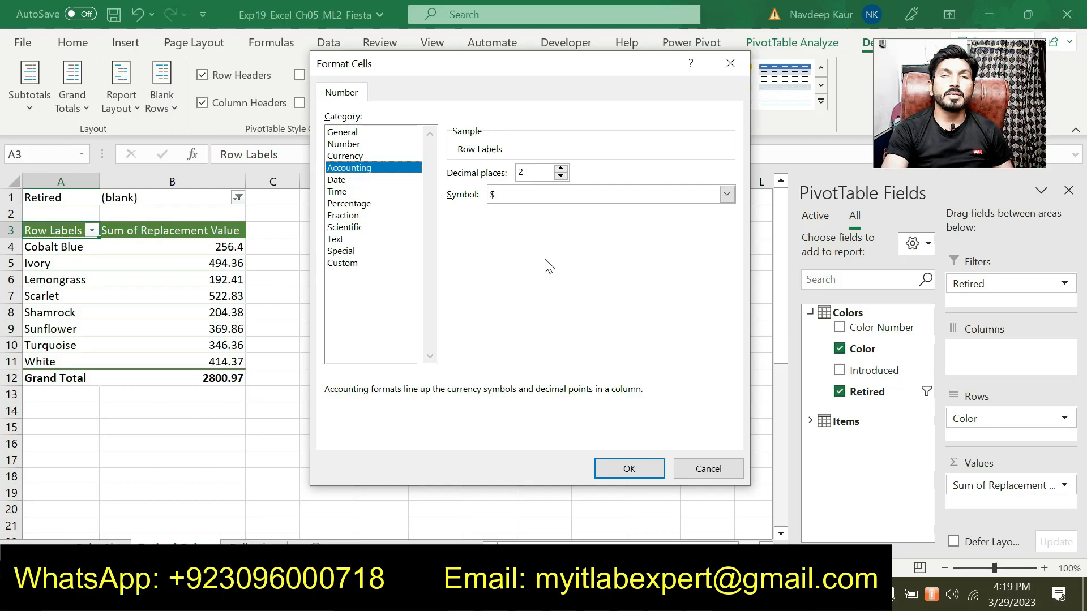
key("alt+Tab")
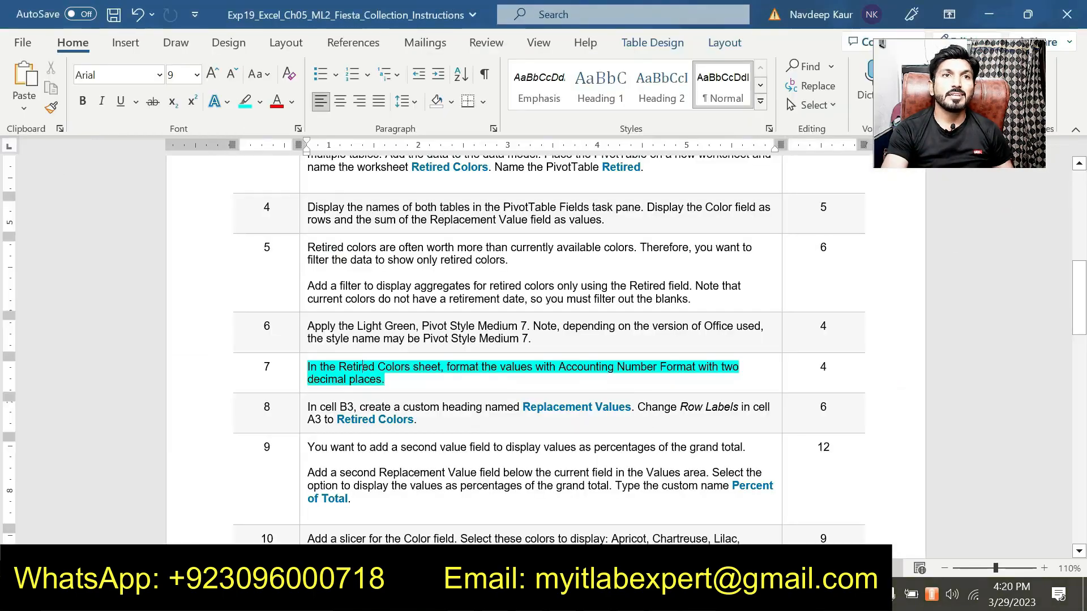
key("alt+Tab")
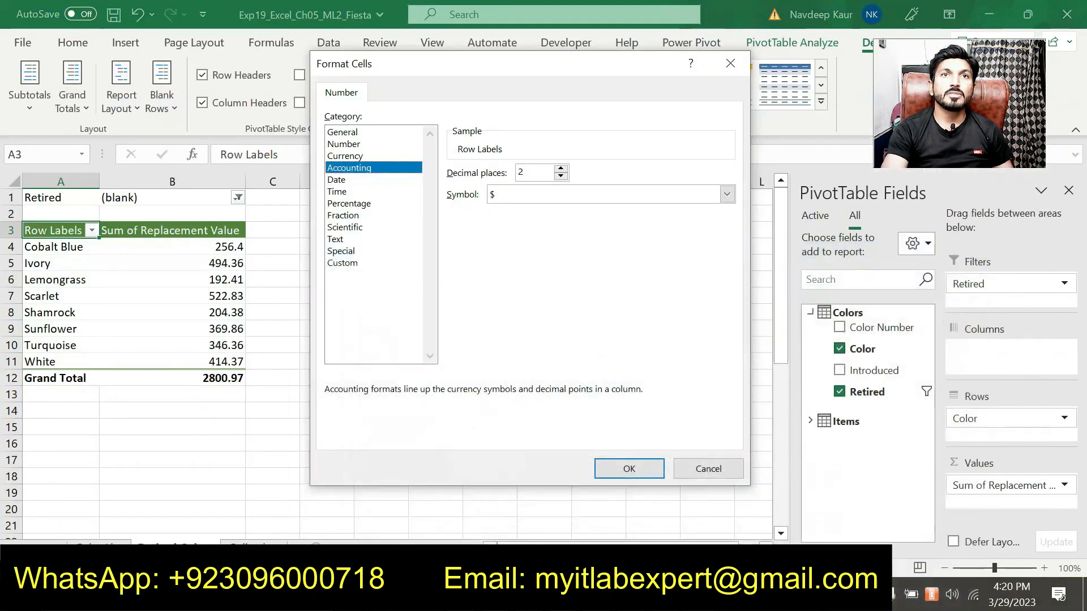
left_click(626, 470)
left_click(567, 395)
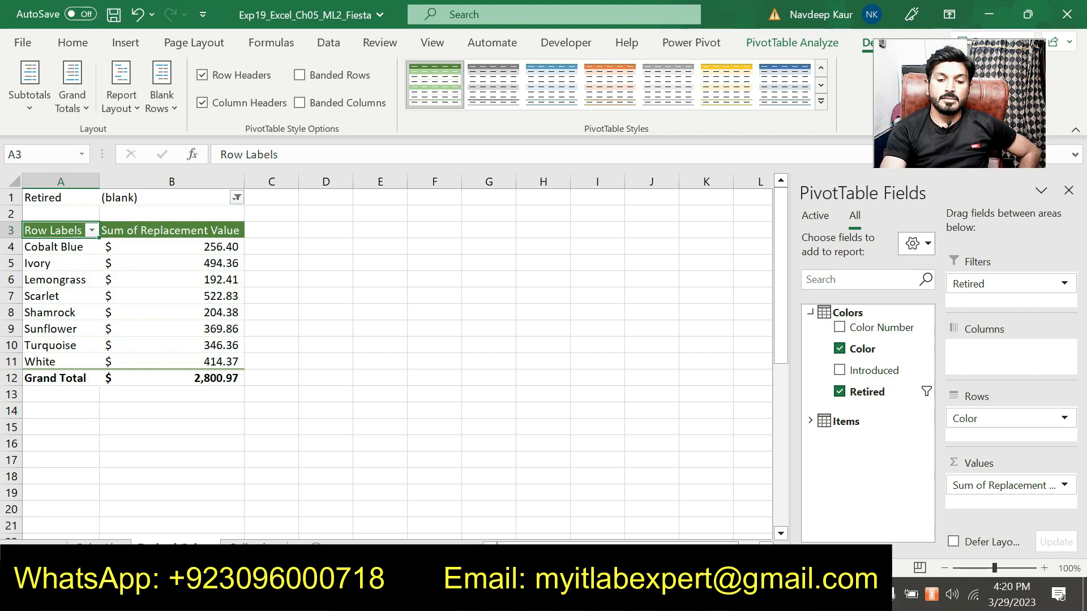
Remove the highlight from the step 7 paragraph in the instructions document.
key("alt+Tab")
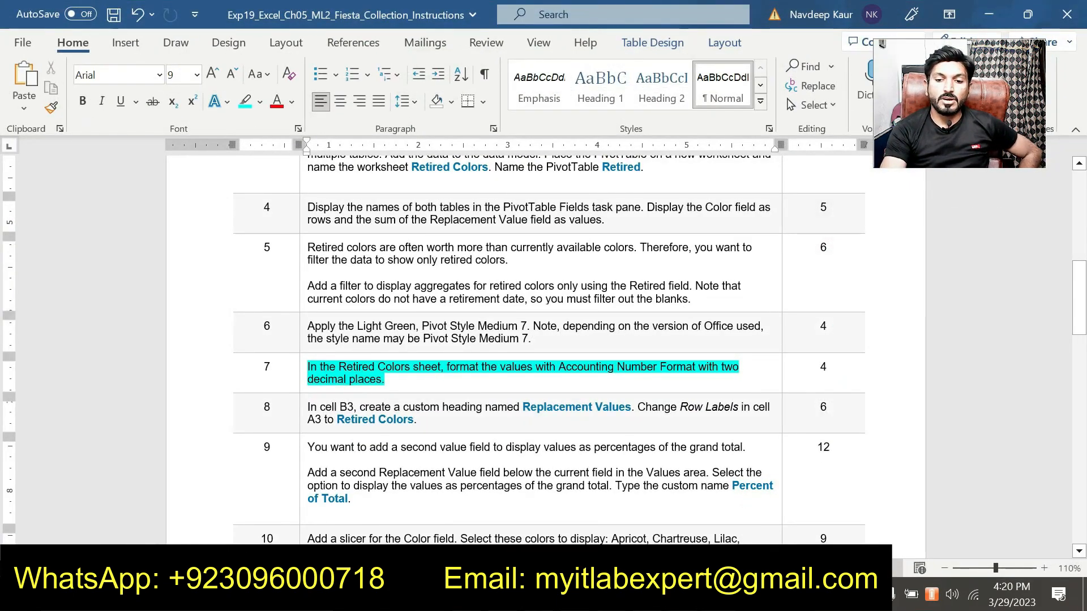
scroll(543, 340, "up", 5)
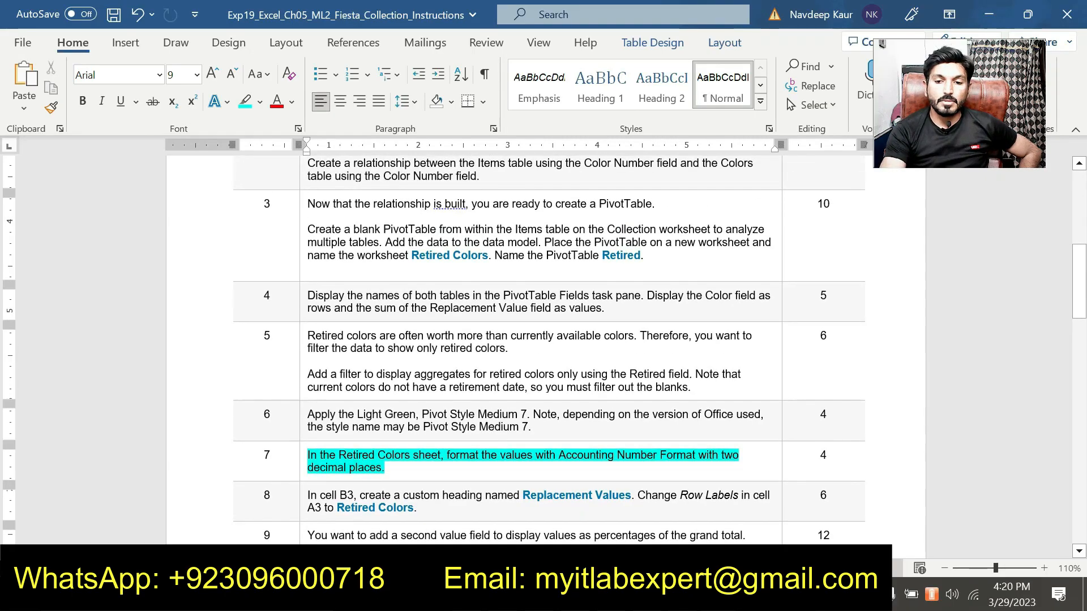
scroll(363, 278, "down", 6)
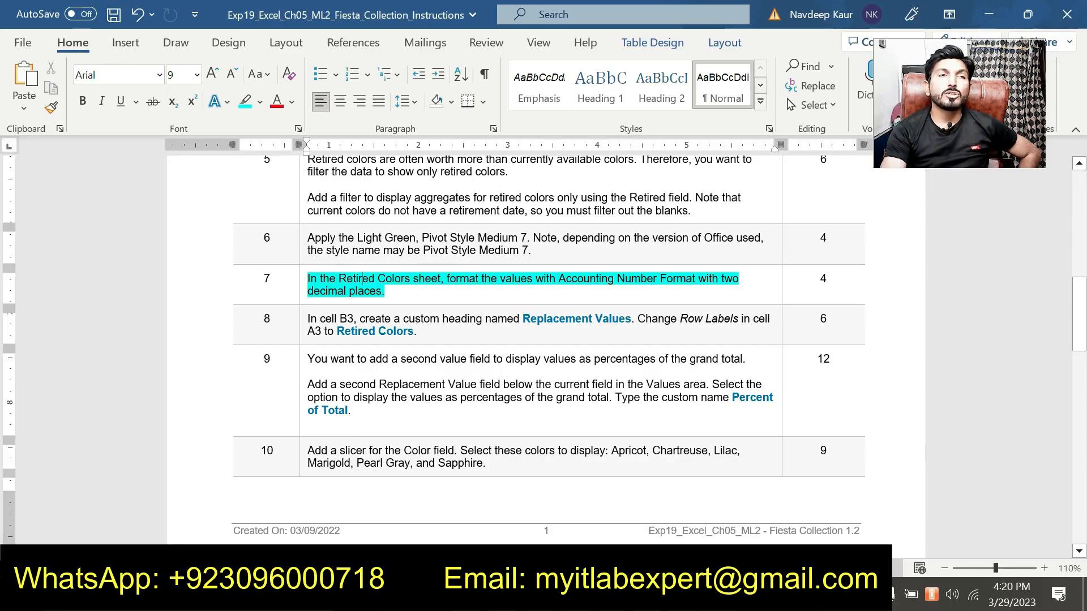
scroll(513, 369, "down", 10)
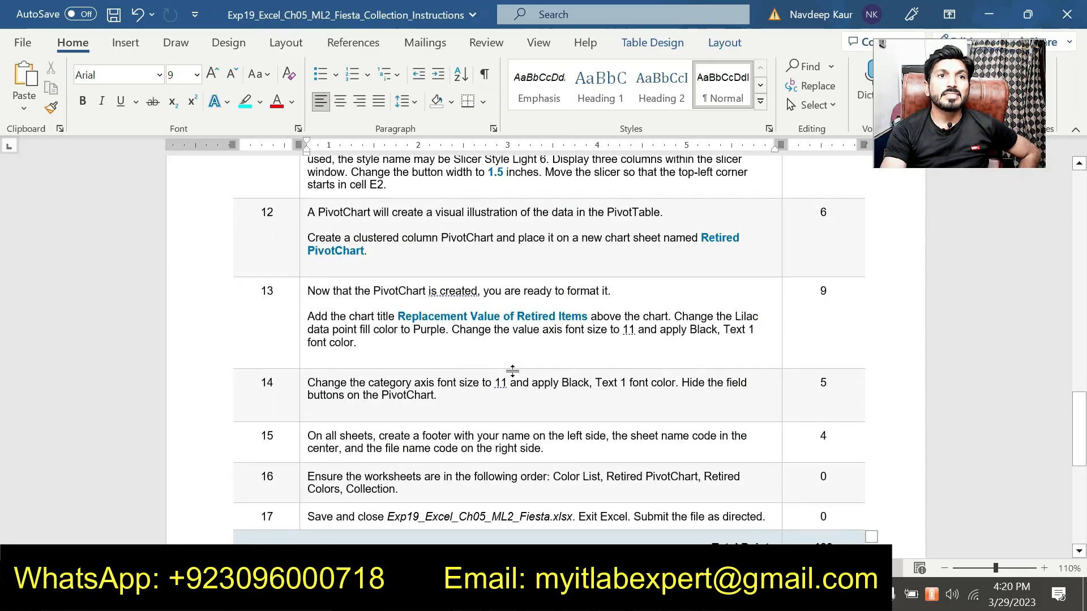
scroll(512, 369, "up", 10)
left_click_drag(386, 291, 320, 279)
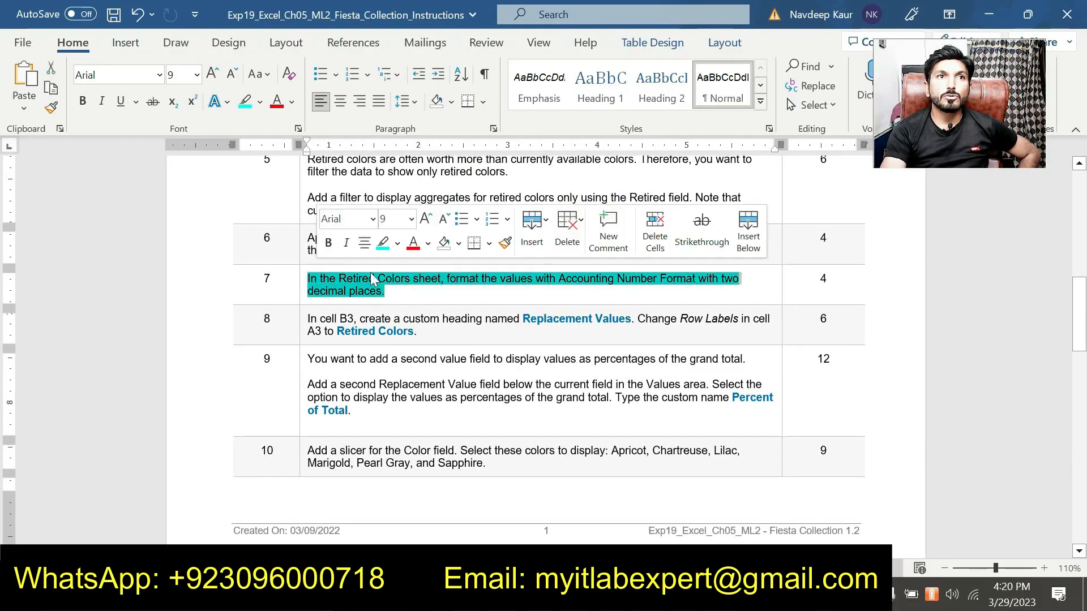
left_click(381, 243)
left_click(431, 342)
key("F7")
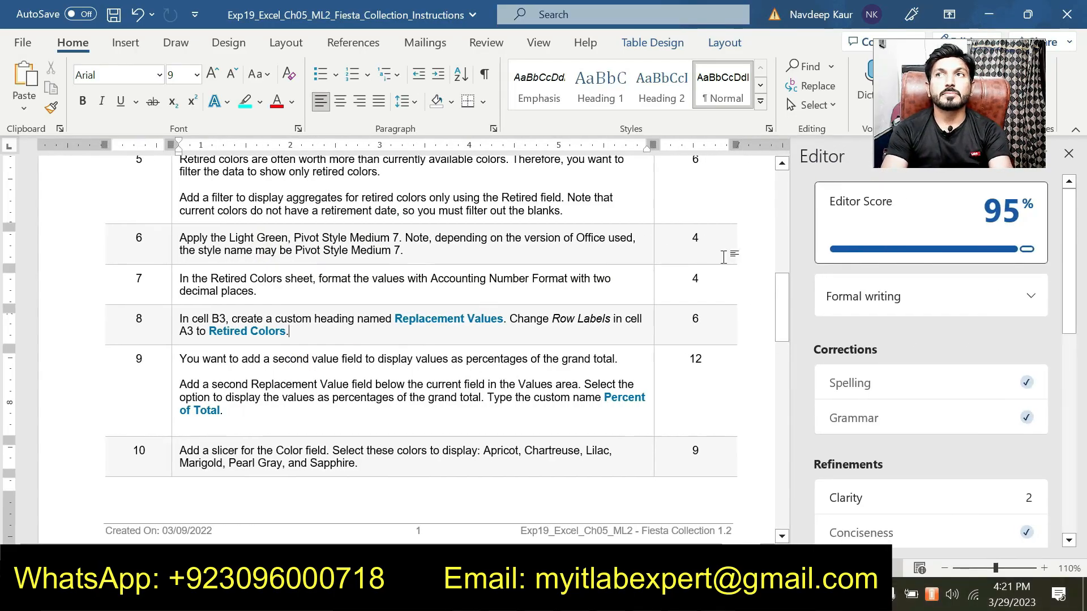
left_click(1068, 153)
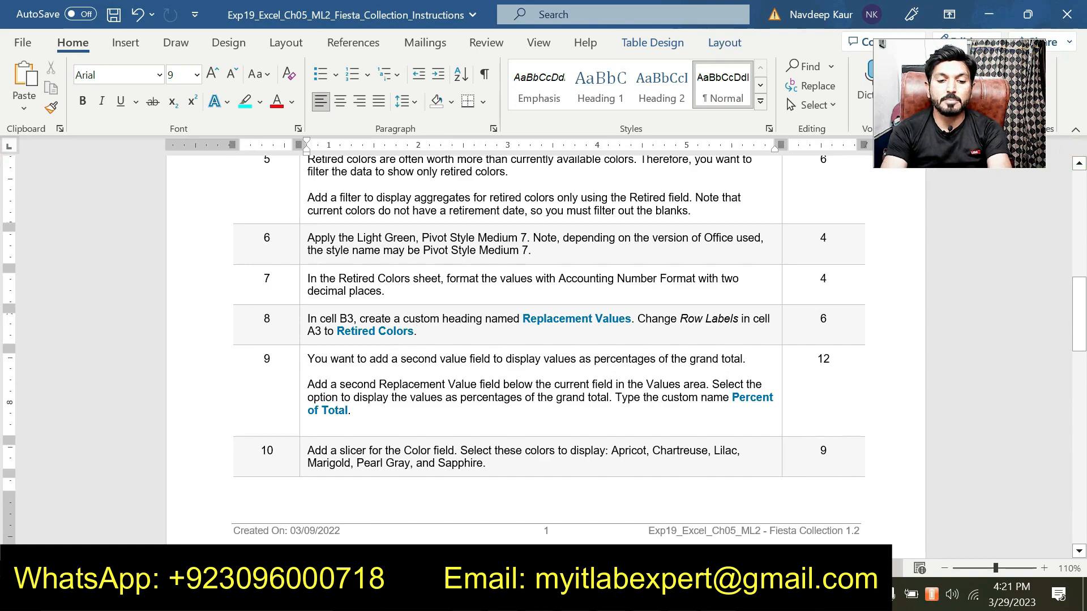
Highlight the step 8 instructions about the Replacement Values heading and Retired Colors label.
left_click_drag(417, 331, 308, 318)
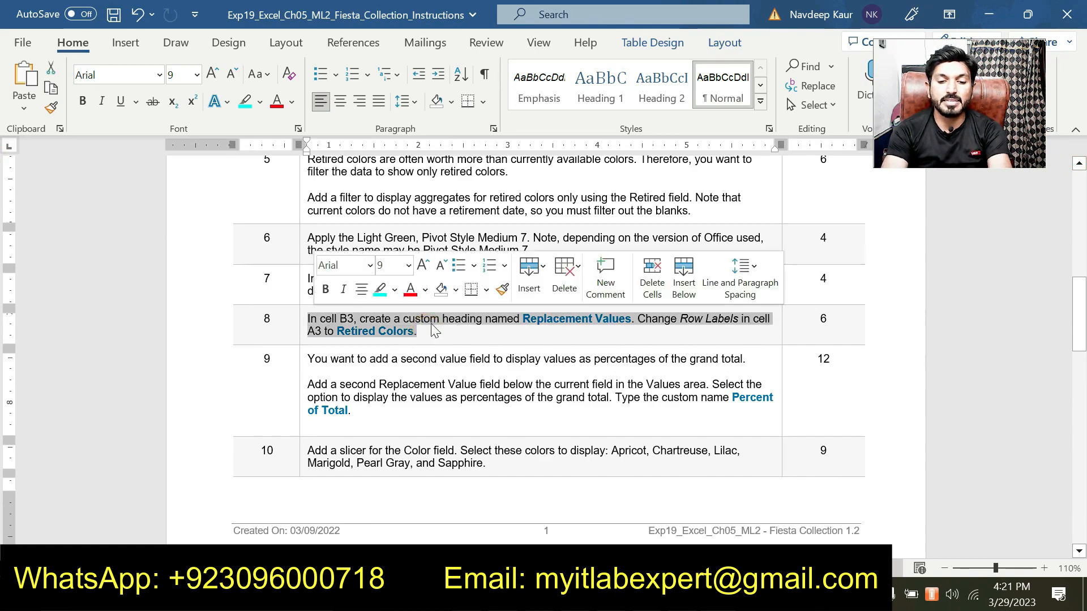
left_click(380, 290)
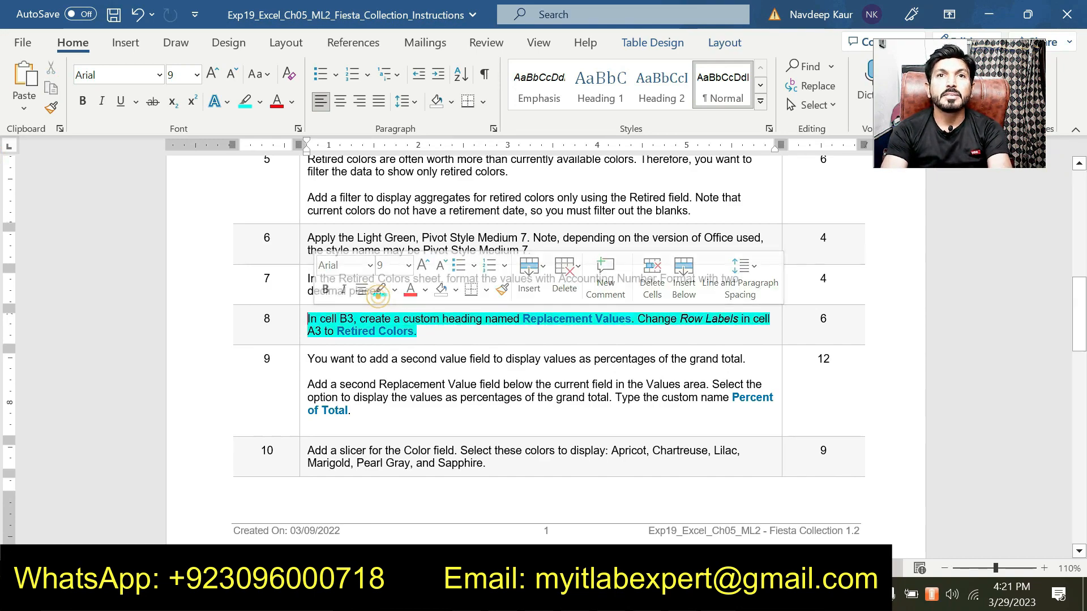
left_click(573, 344)
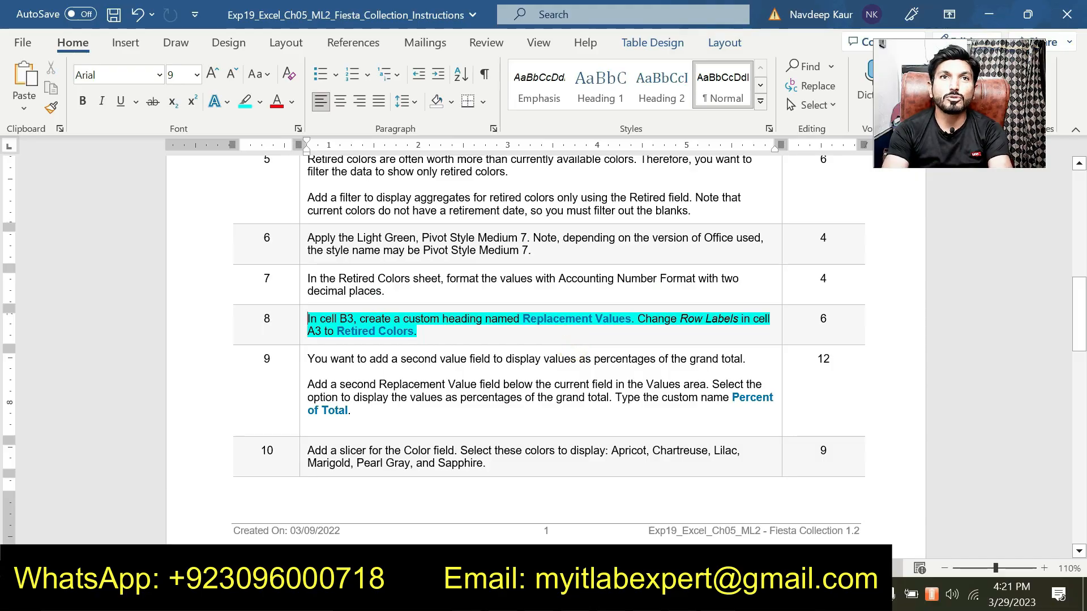
left_click_drag(521, 319, 630, 319)
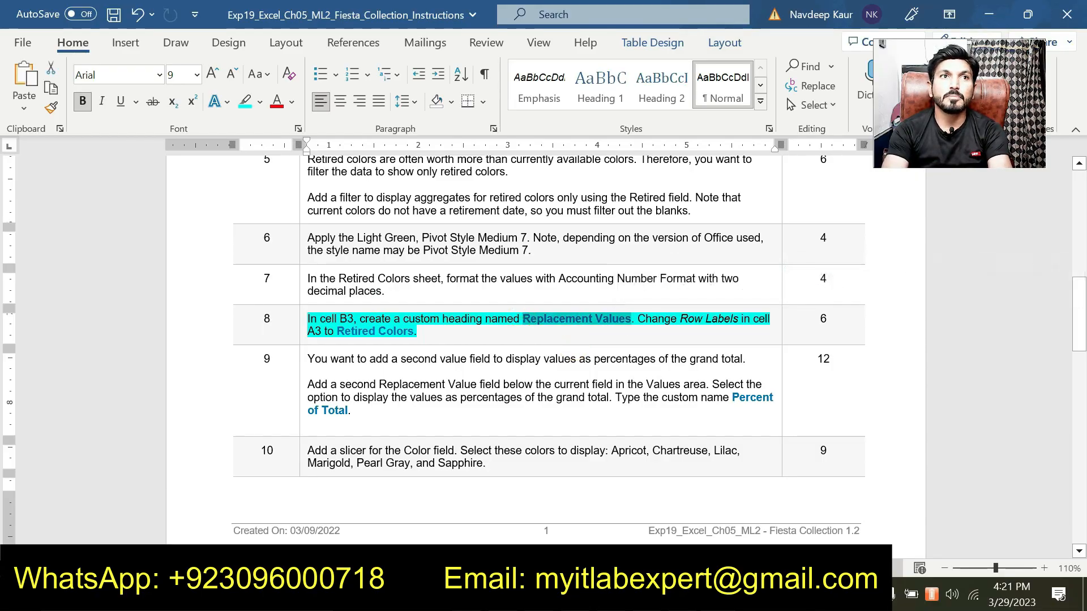
left_click(564, 340)
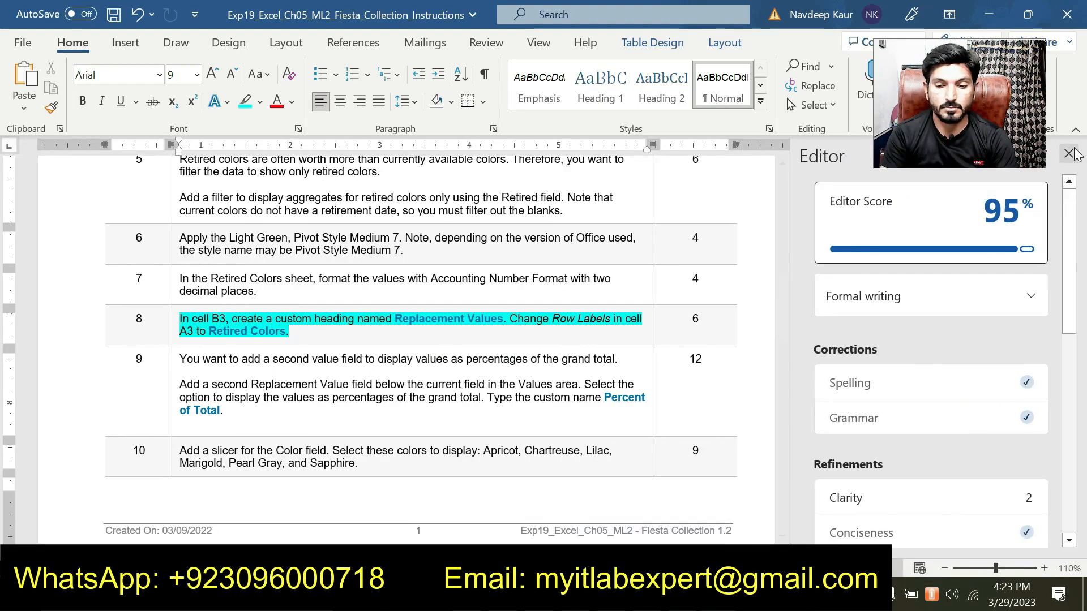
Rename the Sum of Replacement Value field in cell B3 to the custom name Replacement Values.
left_click(1064, 146)
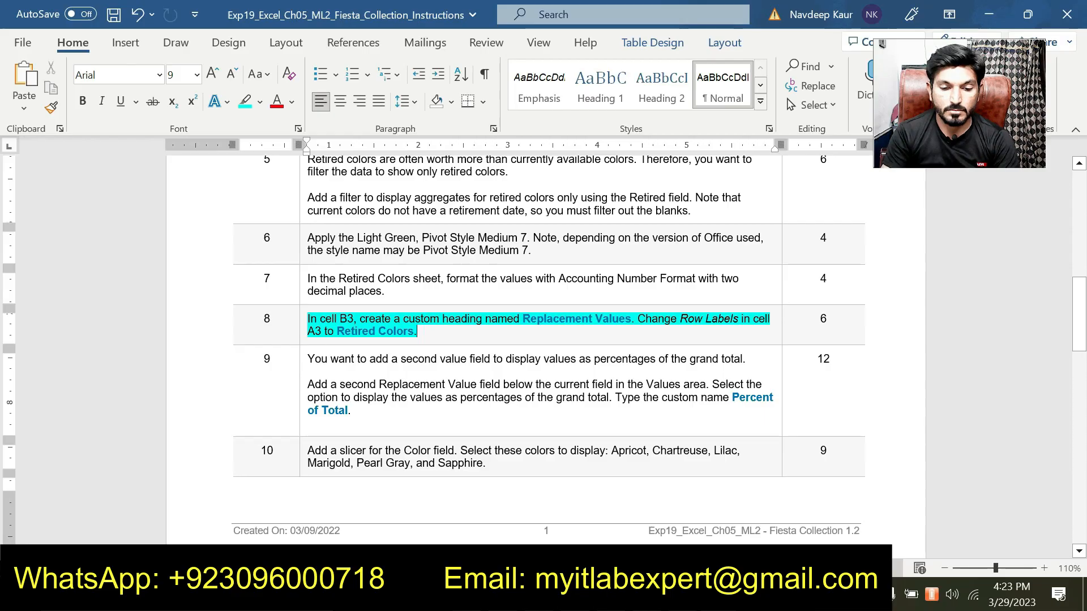
key("alt+Tab")
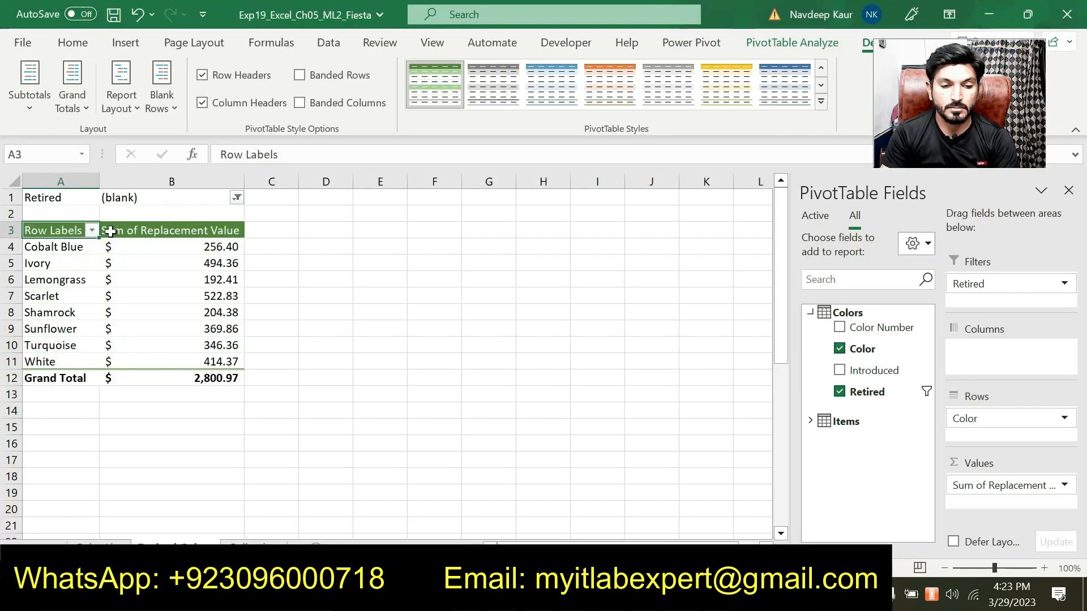
left_click(137, 233)
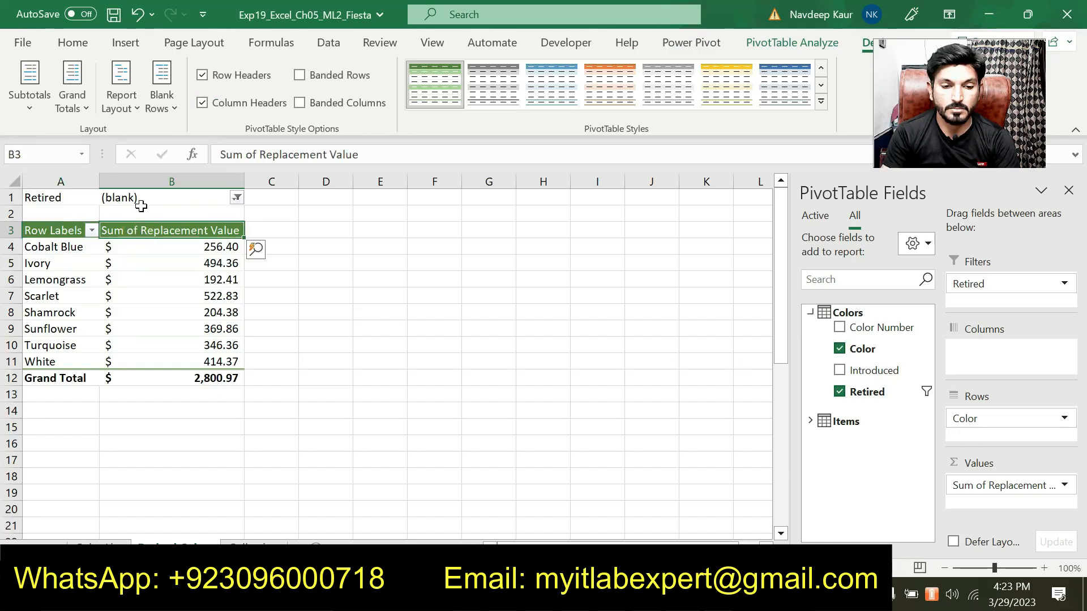
left_click(748, 41)
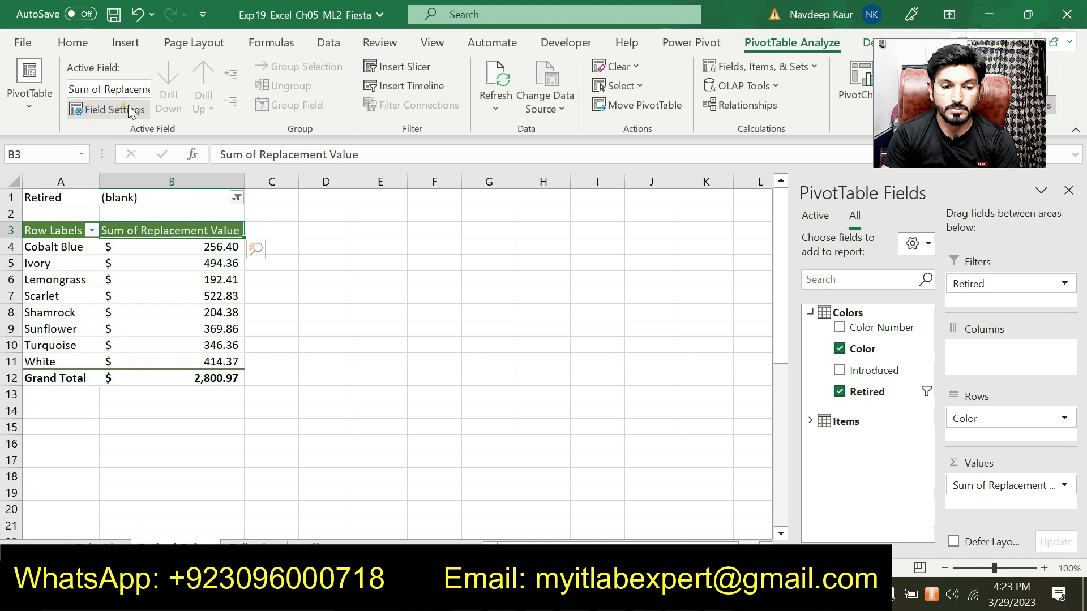
left_click(111, 109)
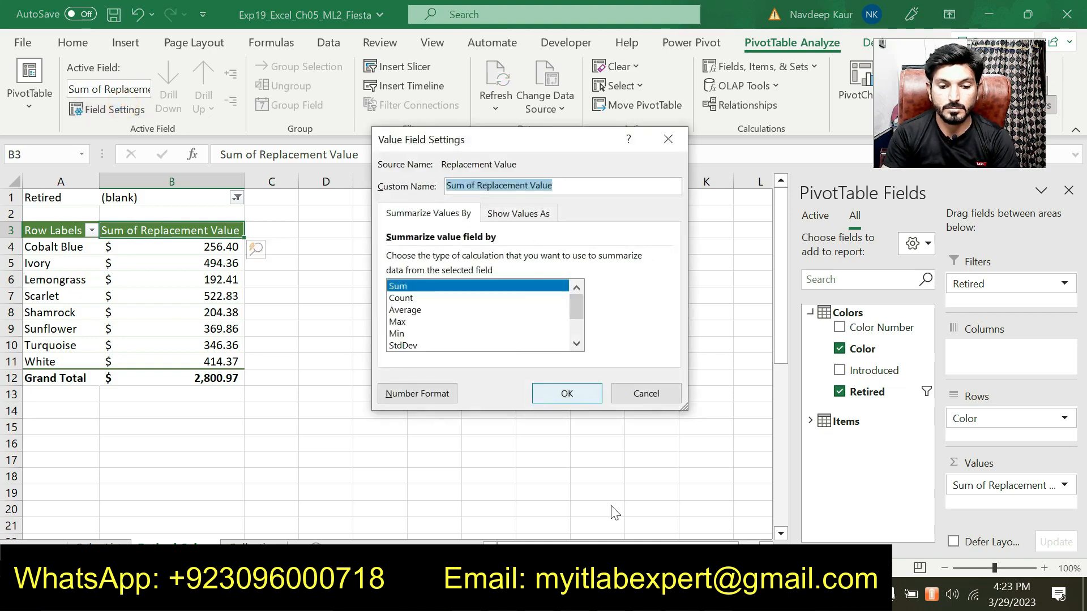
key("alt+Tab")
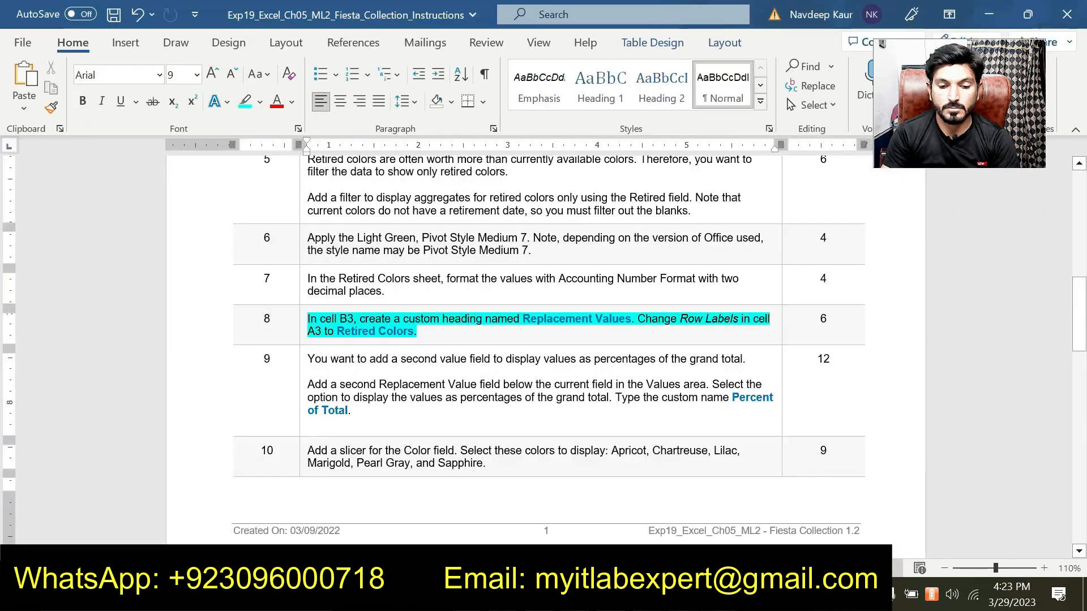
left_click_drag(522, 319, 601, 320)
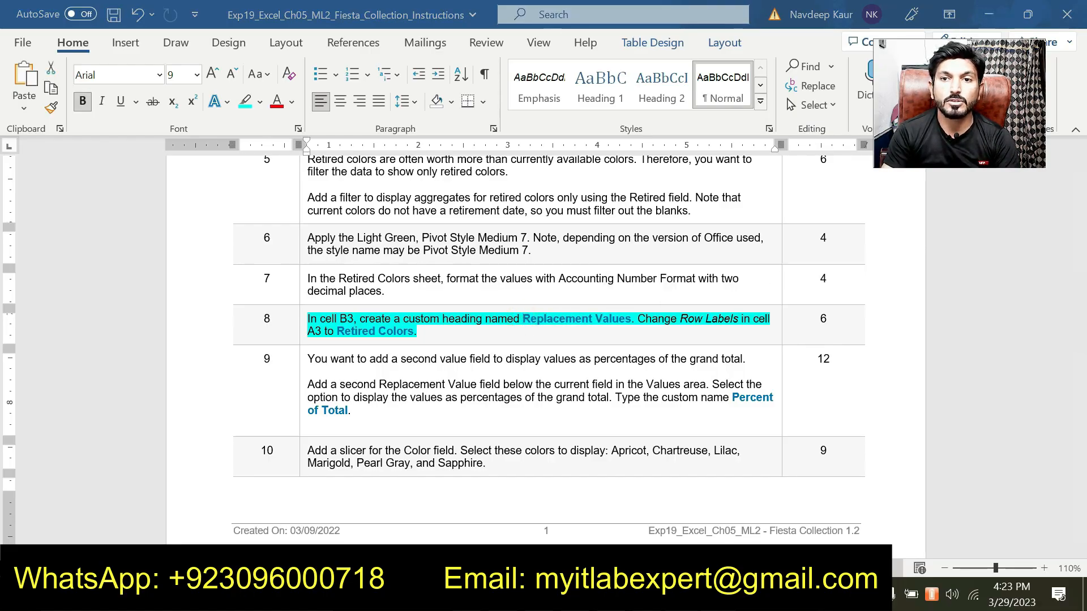
key("alt+Tab")
type("R")
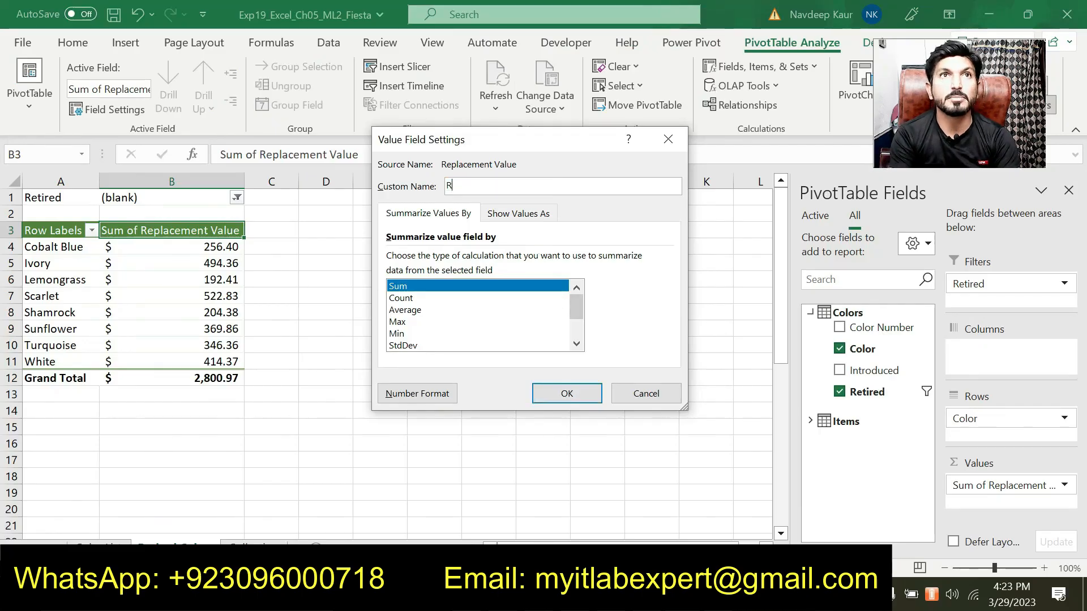
type("eplace")
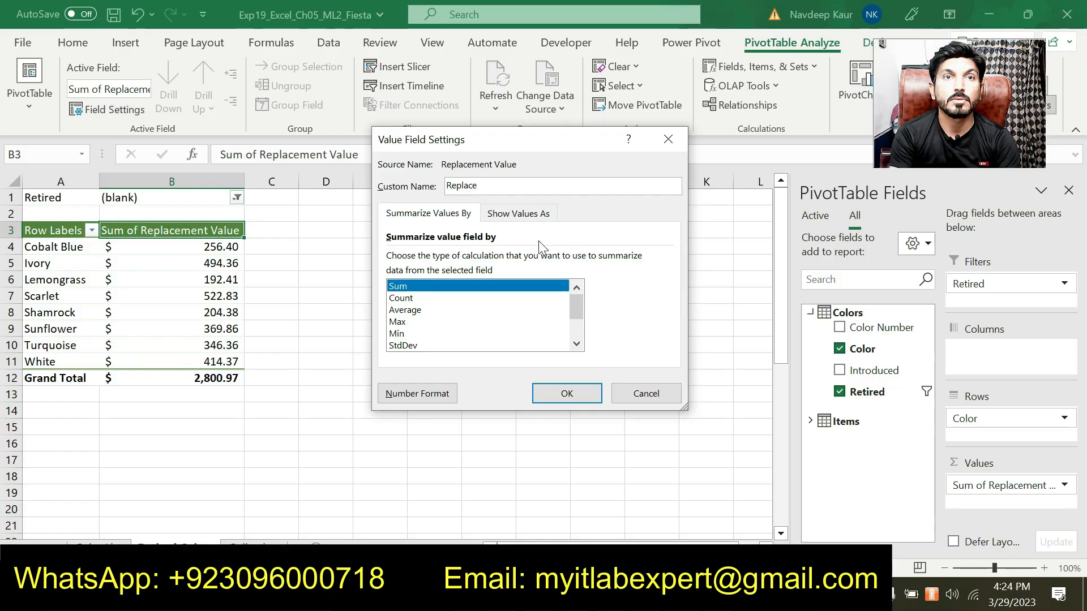
type("ment Values")
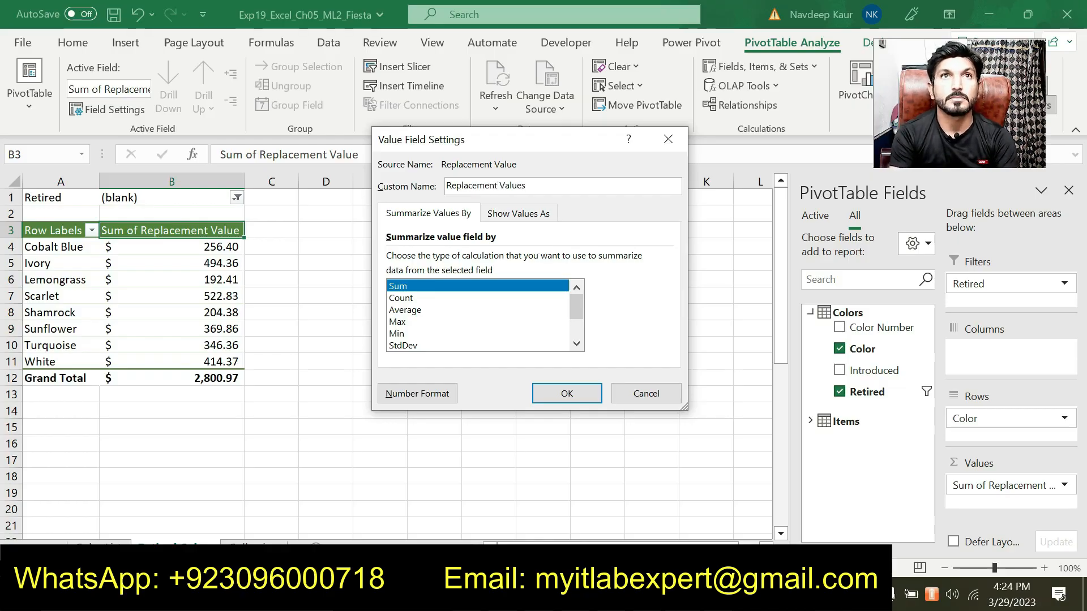
left_click(553, 385)
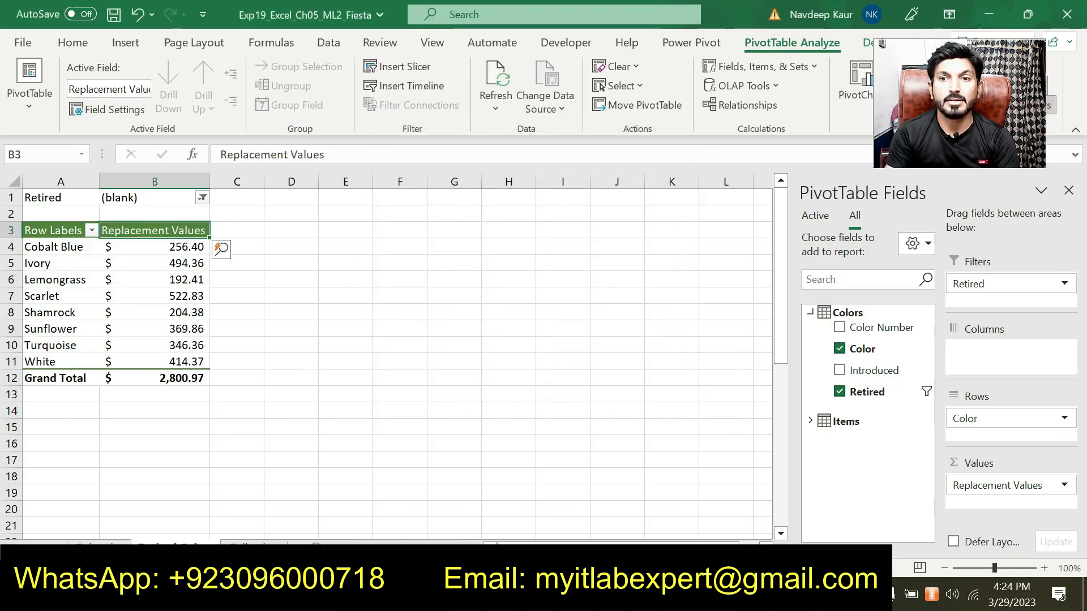
Change the Row Labels heading in cell A3 to Retired Colors.
key("alt+Tab")
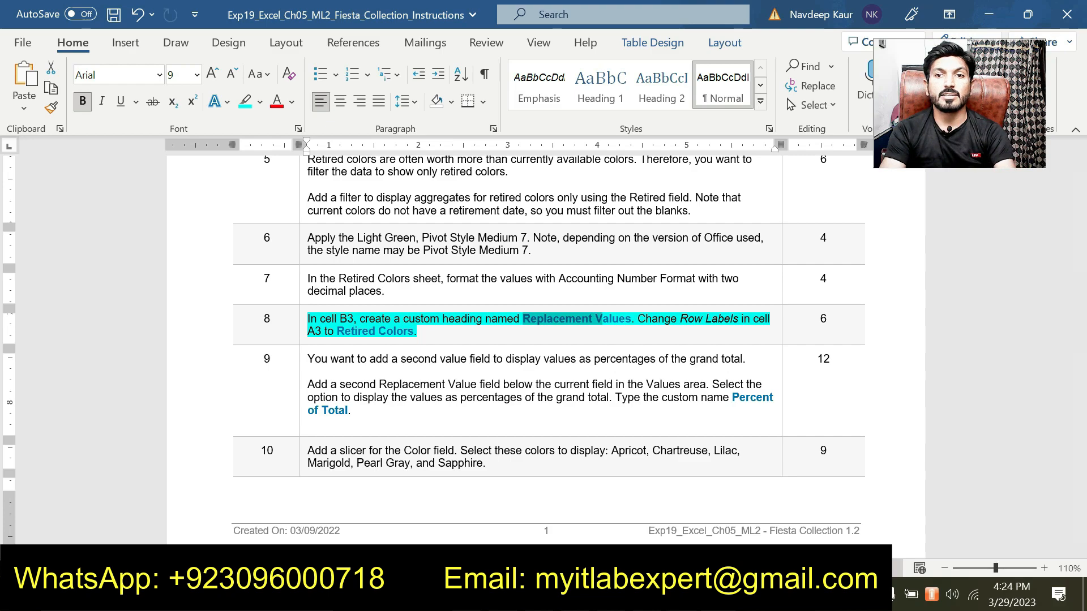
key("alt+Tab")
left_click(37, 229)
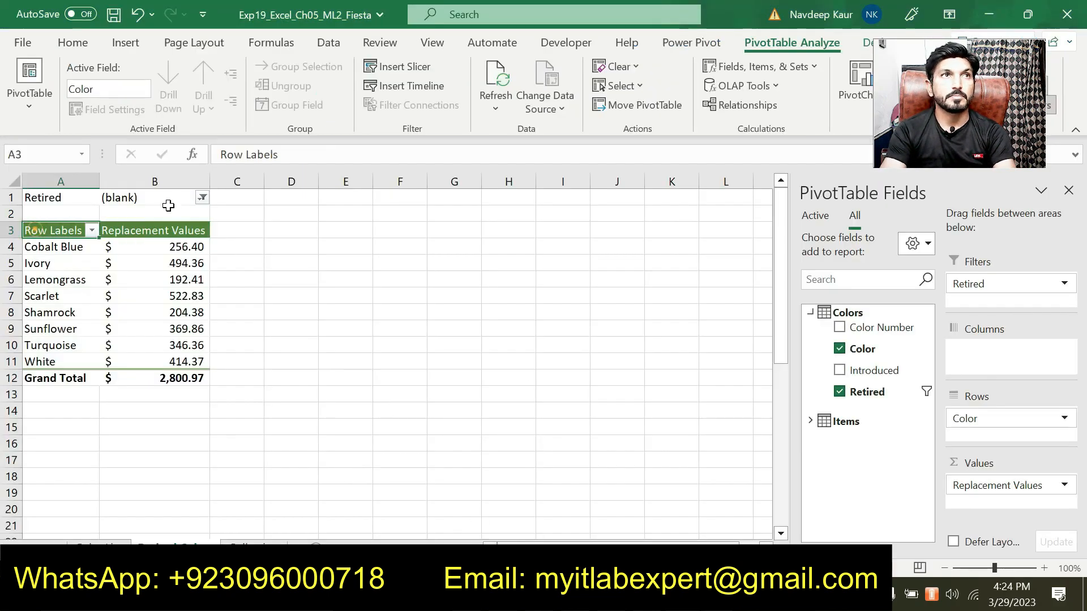
left_click_drag(306, 154, 220, 154)
type("Retu")
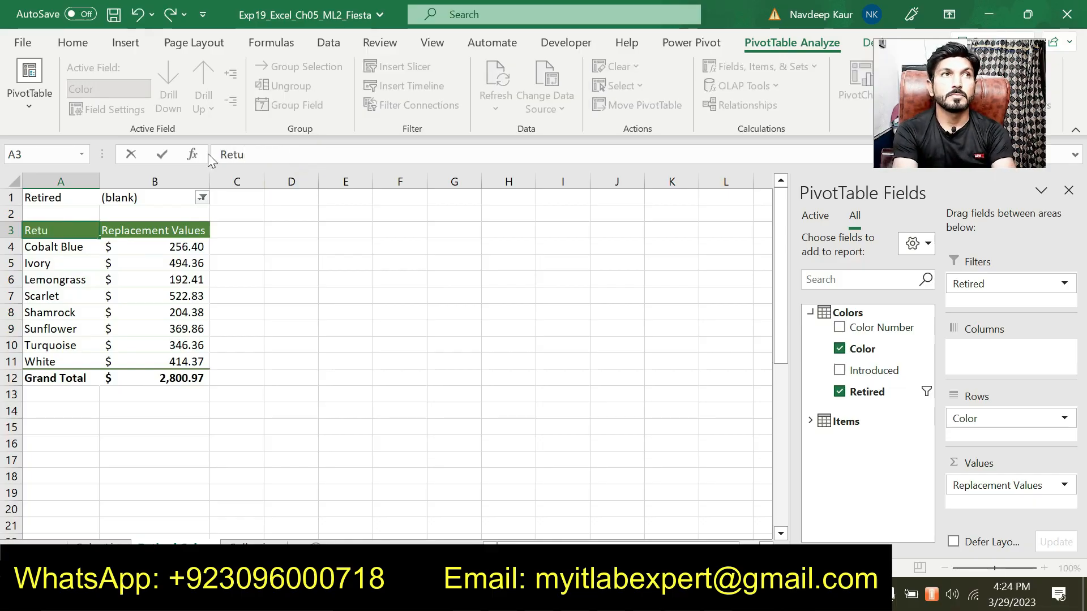
key("BackSpace")
type("ire")
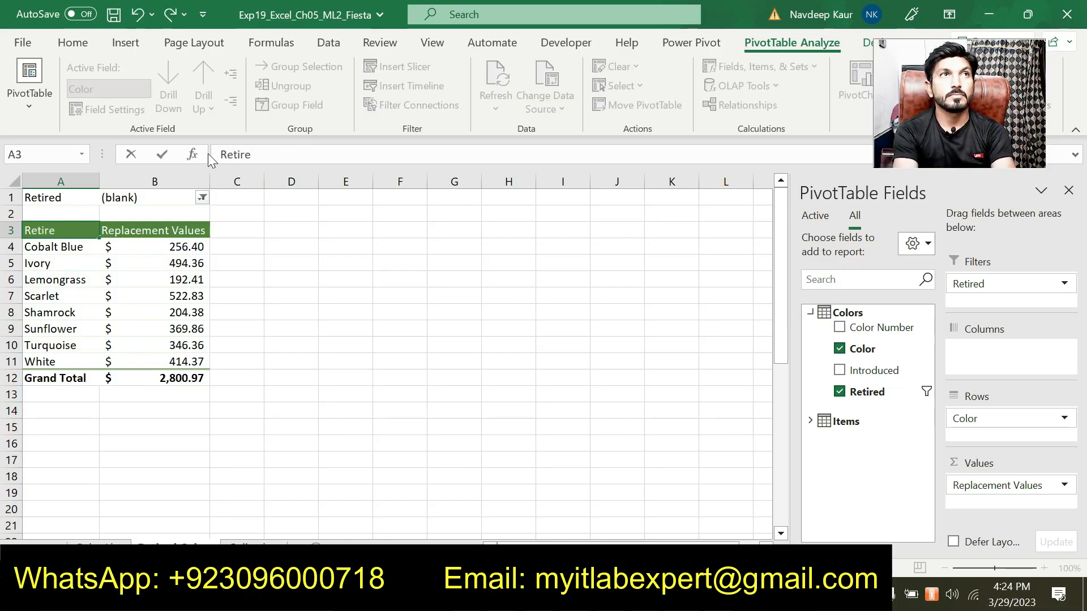
type("d Colors")
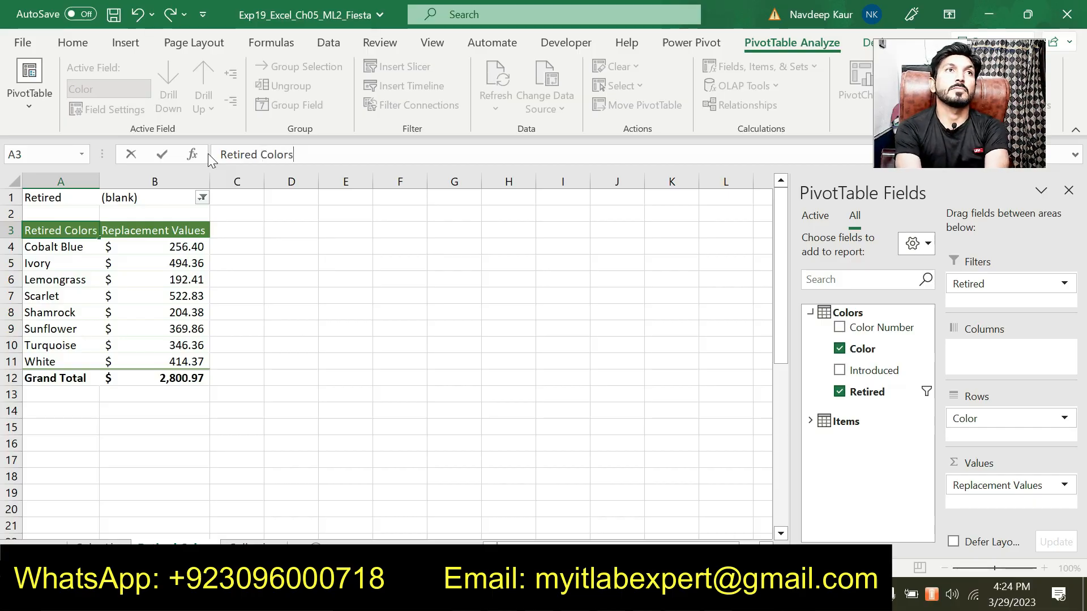
key("Return")
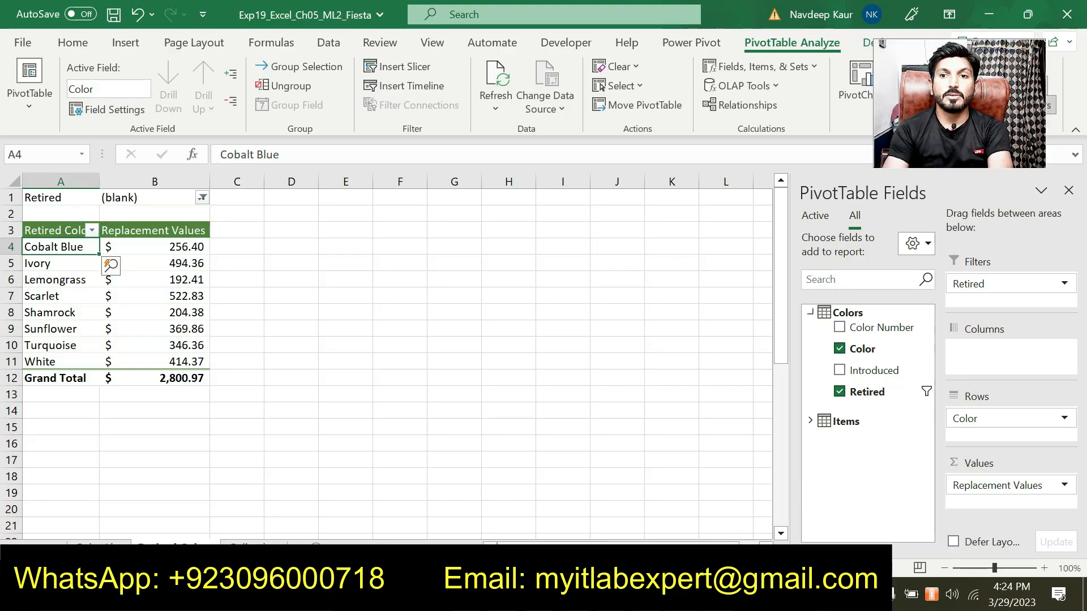
Remove the highlight from the step 8 paragraph in the instructions document.
key("alt+Tab")
left_click_drag(428, 328, 323, 322)
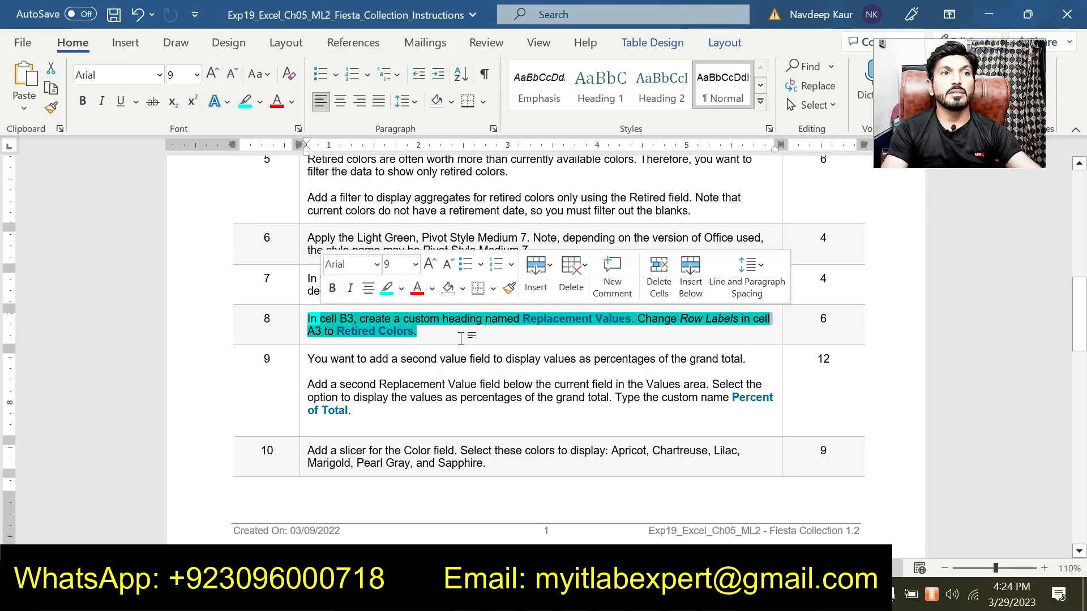
left_click(417, 331)
left_click_drag(416, 331, 309, 320)
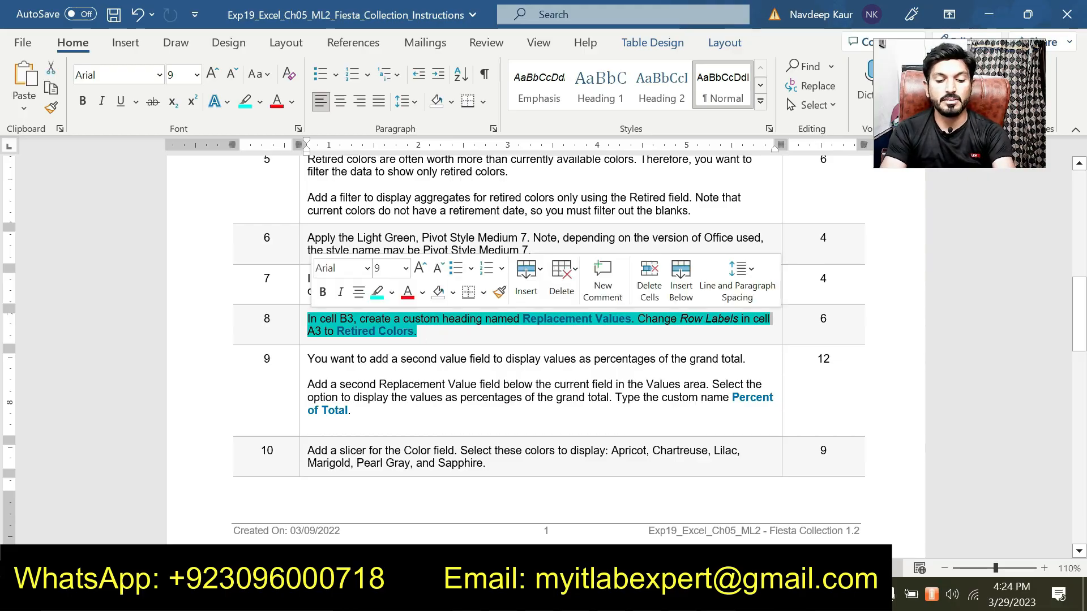
left_click(429, 332)
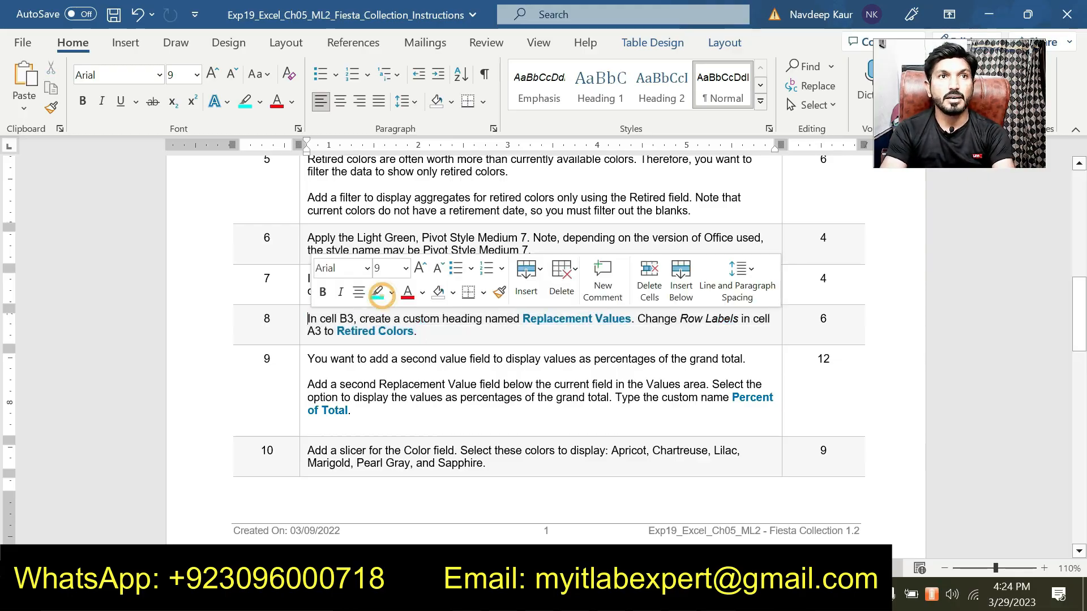
key("F7")
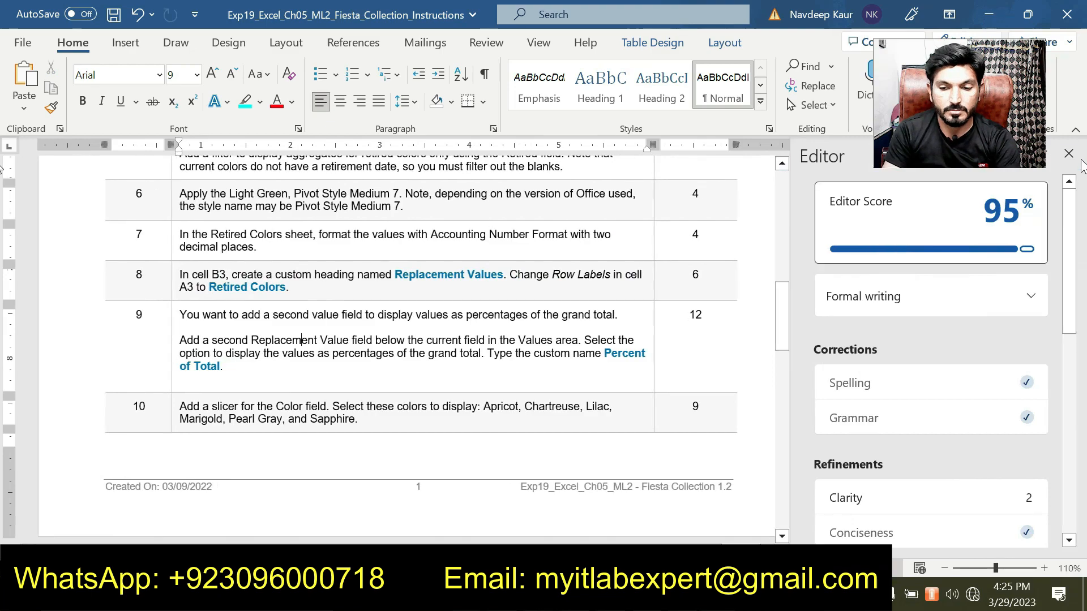
left_click(1068, 153)
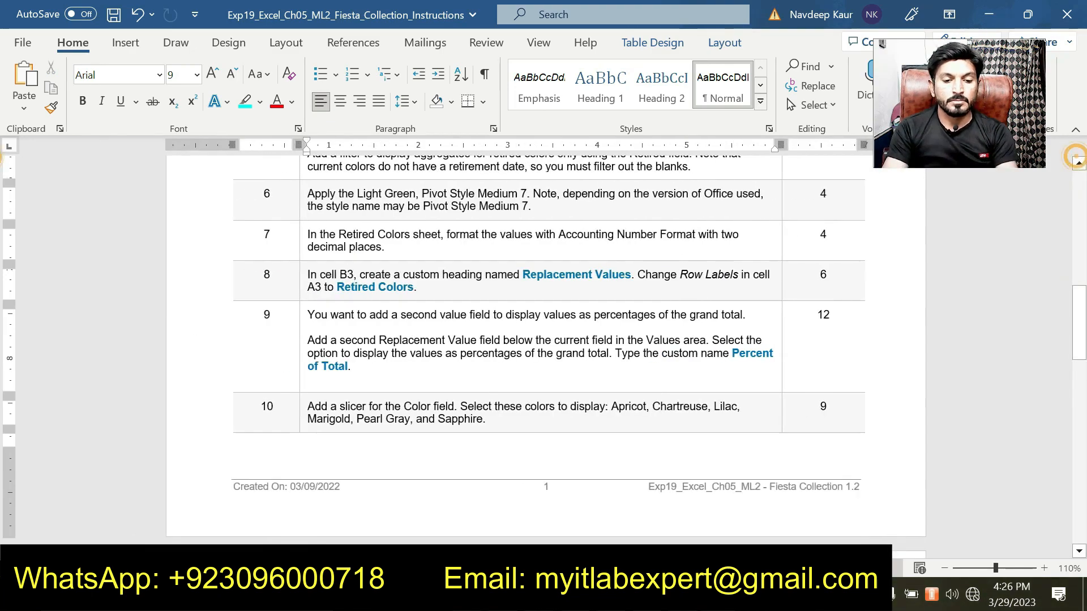
Highlight the step 9 instructions about adding a Percent of Total value field.
left_click(430, 365)
key("shift+Up")
key("shift+Up")
key("shift+Up")
key("shift+Up")
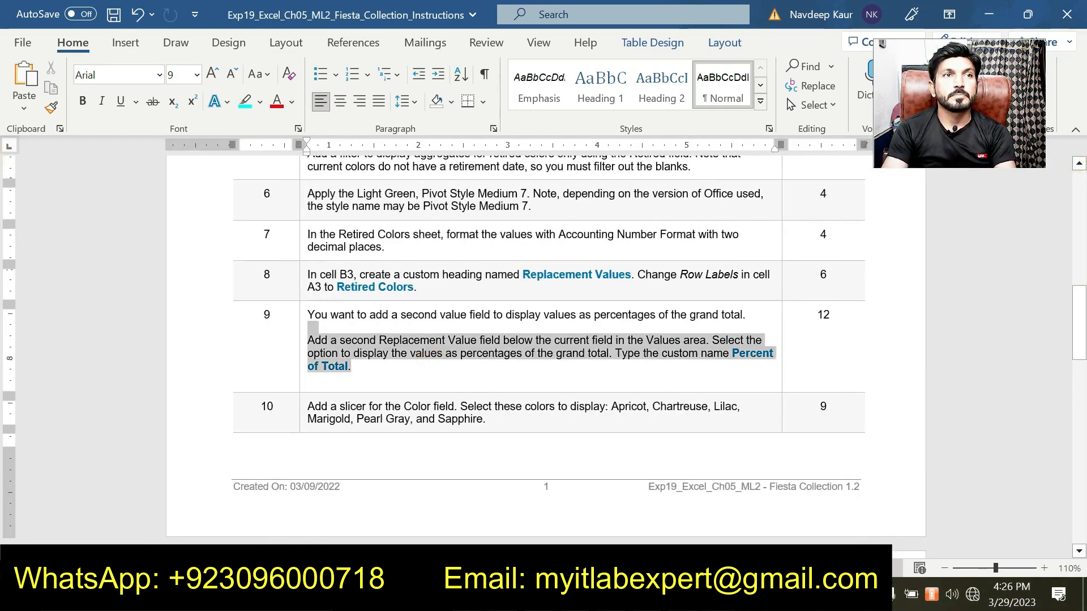
left_click(384, 293)
left_click(391, 375)
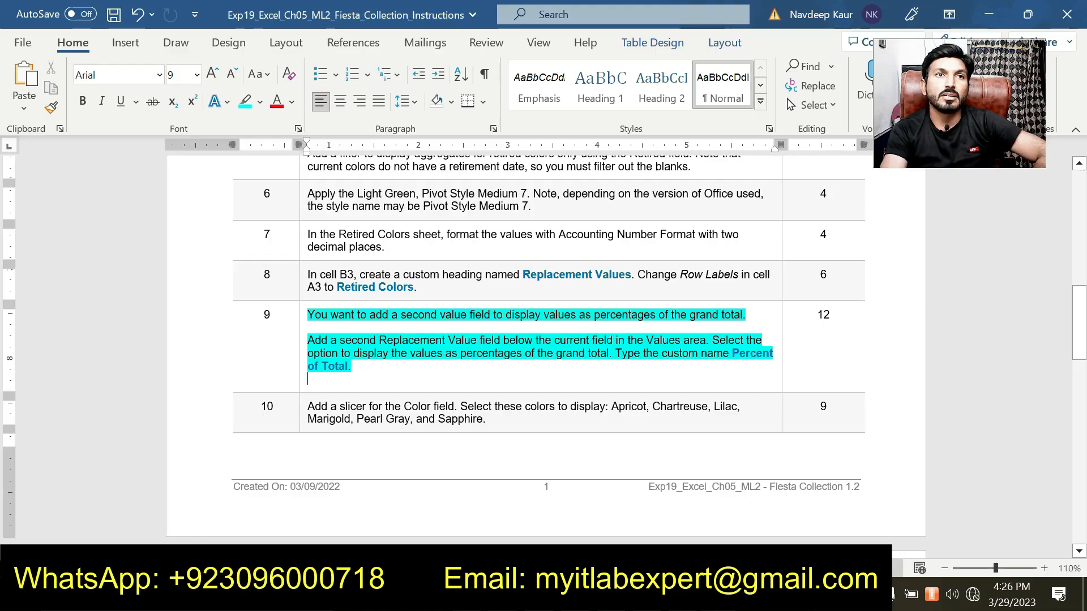
Add a second Replacement Value field from the Items table below the current field in the Values area.
left_click(572, 595)
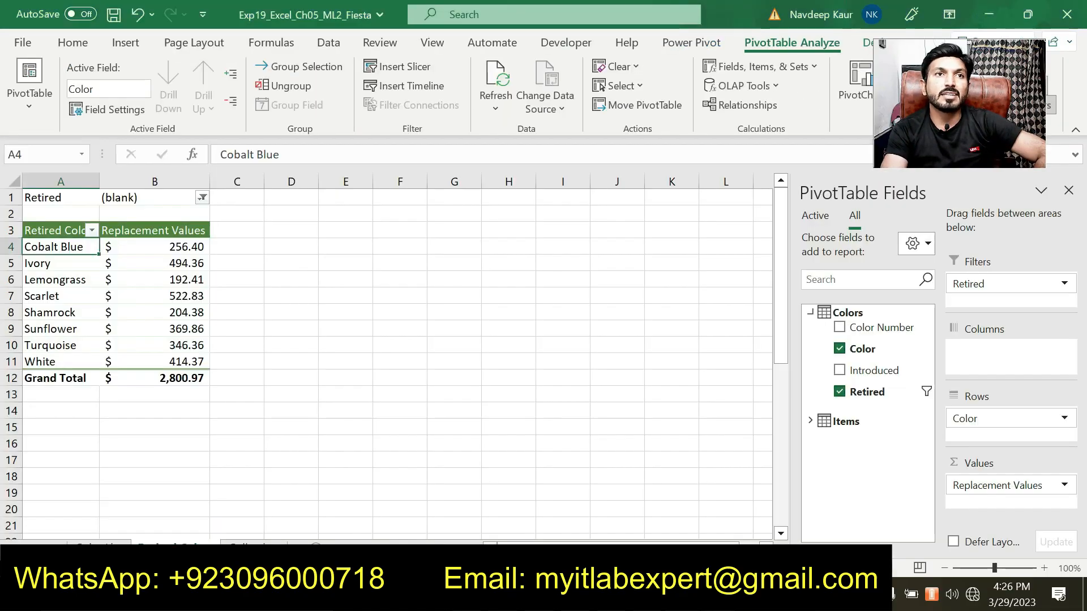
left_click(811, 424)
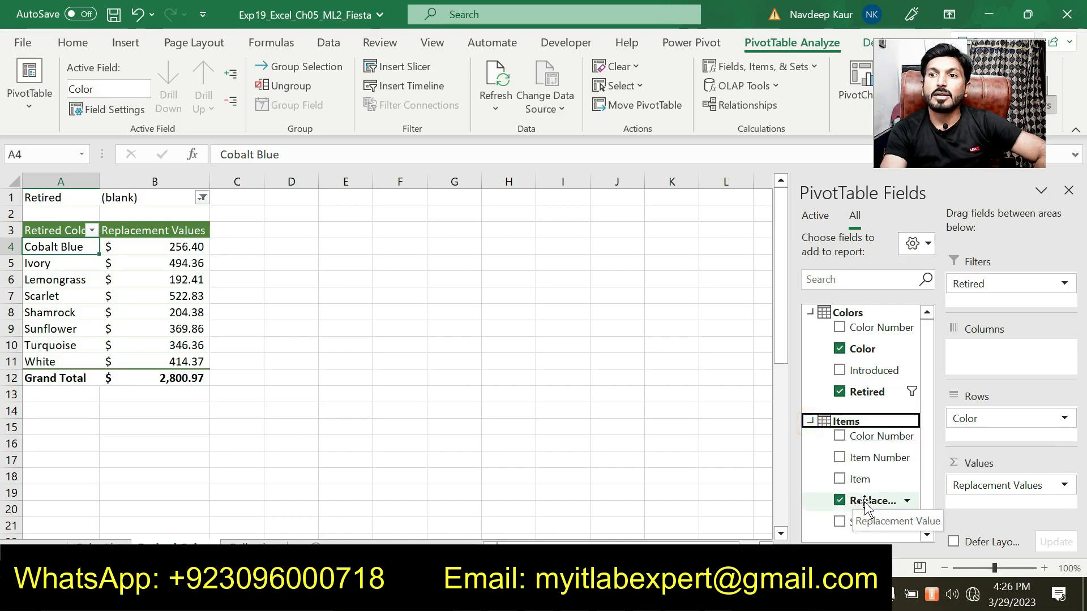
left_click_drag(866, 505, 991, 510)
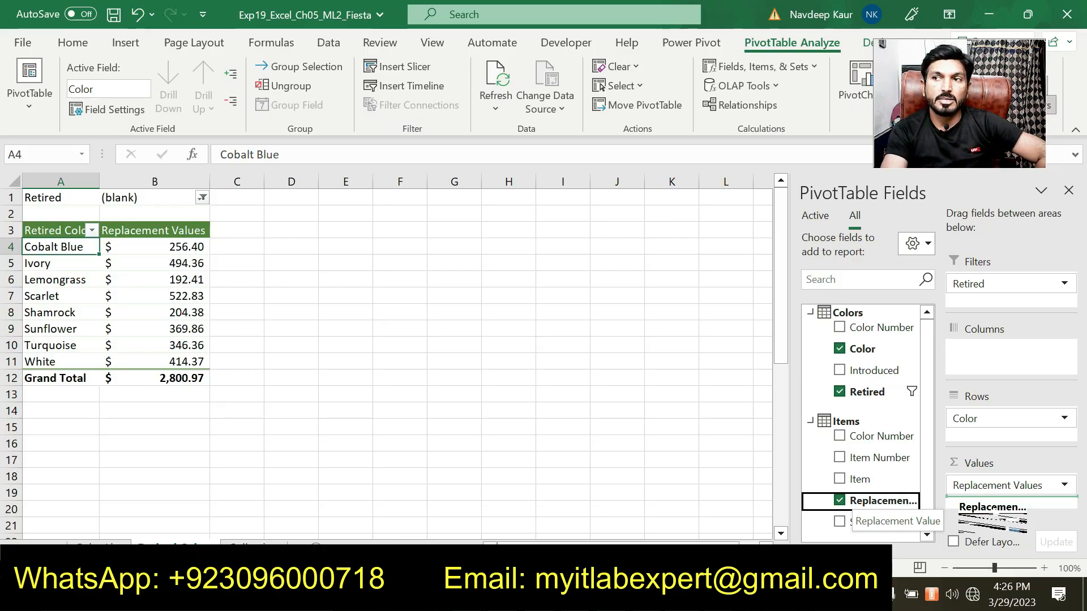
left_click_drag(992, 511, 992, 511)
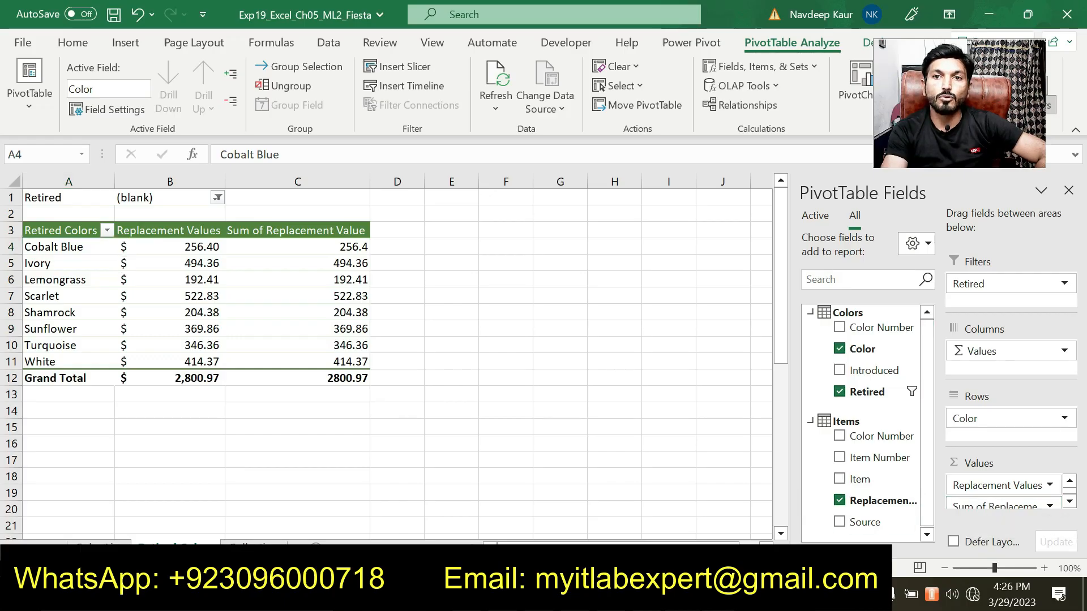
Set the second Replacement Value field in the Values area to show values as % of Grand Total.
key("alt+Tab")
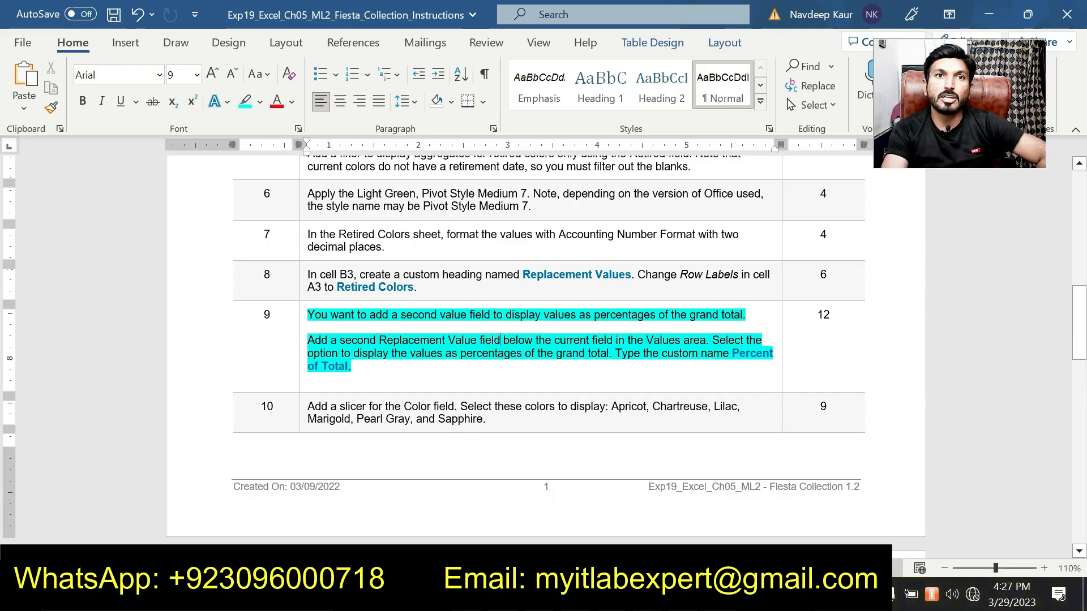
left_click_drag(614, 354, 307, 354)
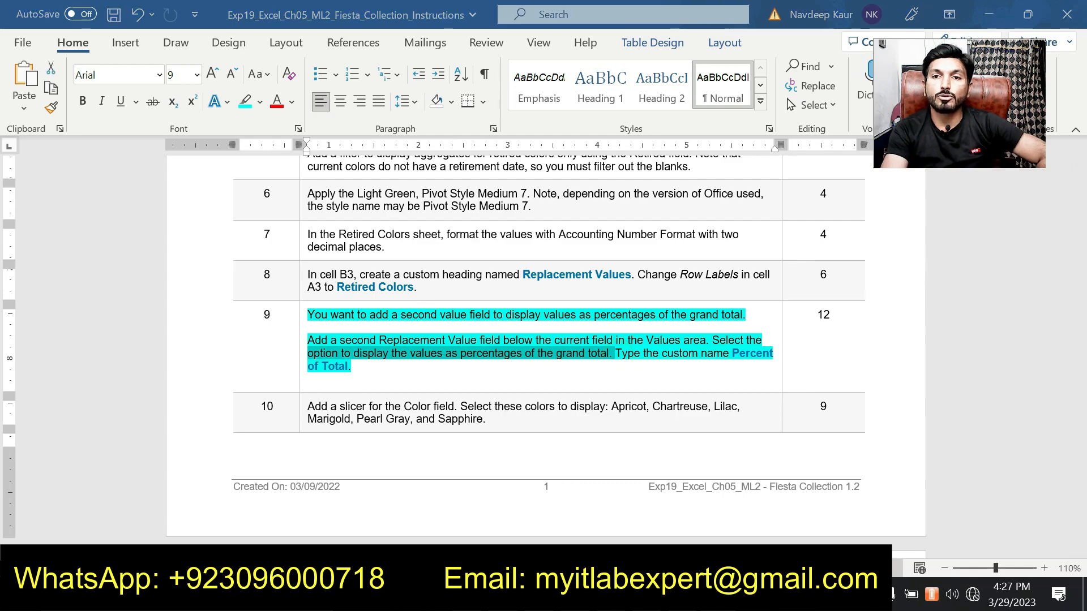
key("alt+Tab")
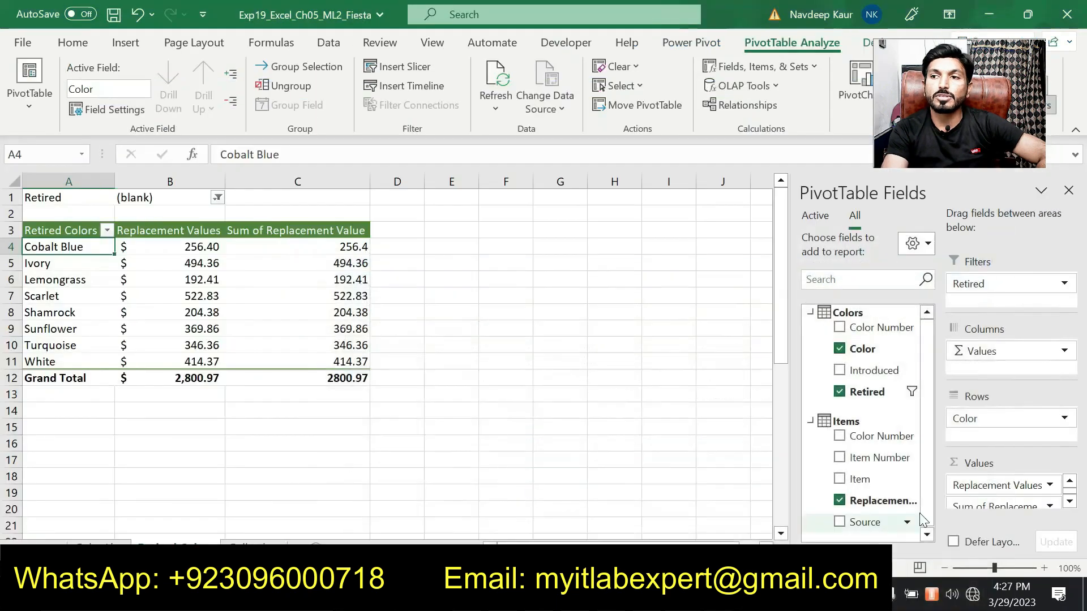
left_click(972, 503)
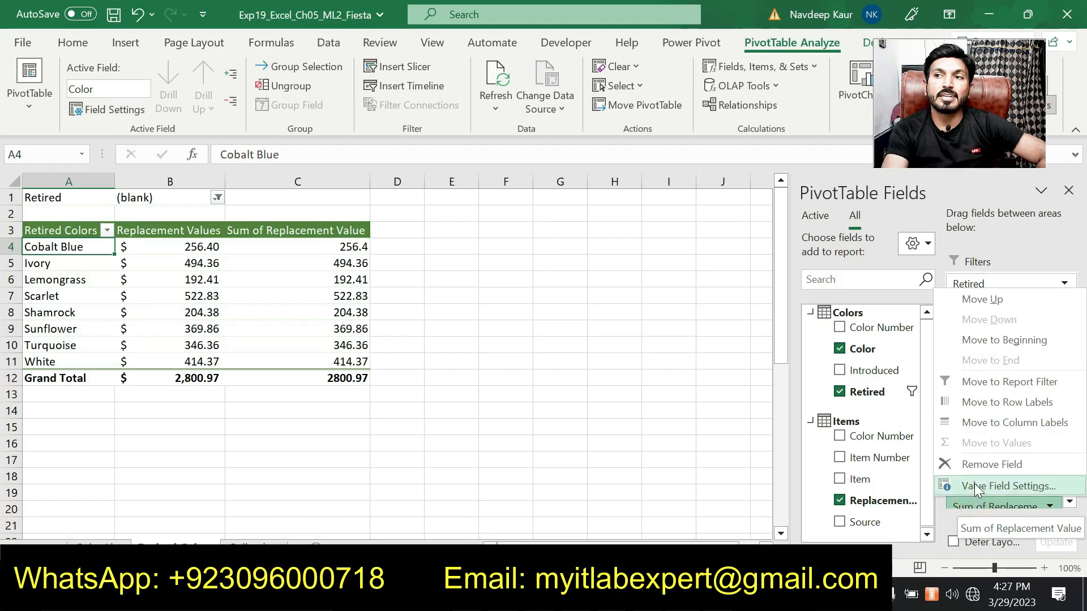
left_click(975, 485)
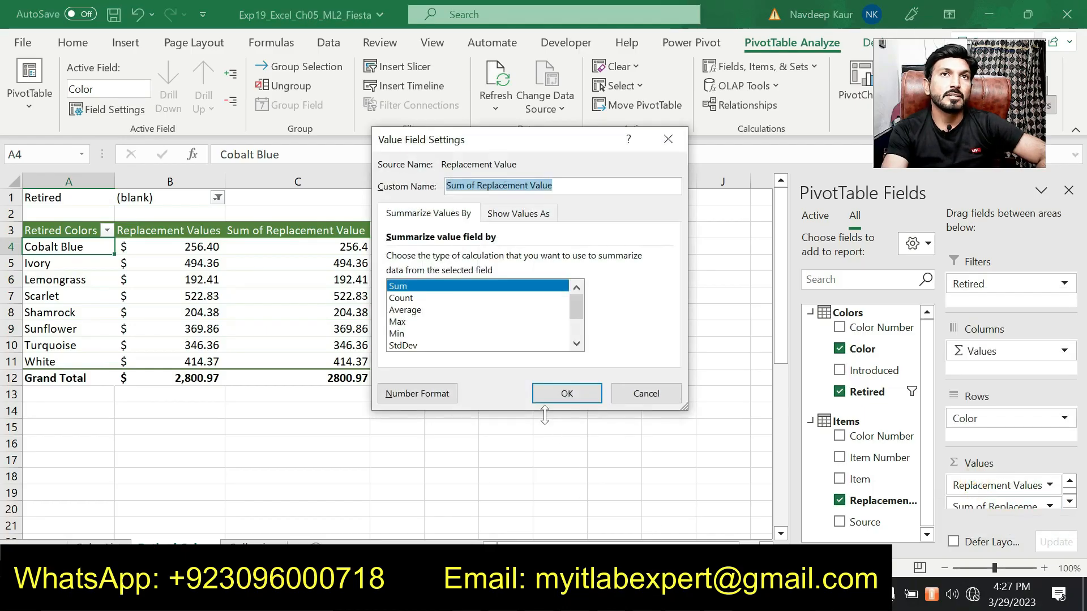
left_click(514, 213)
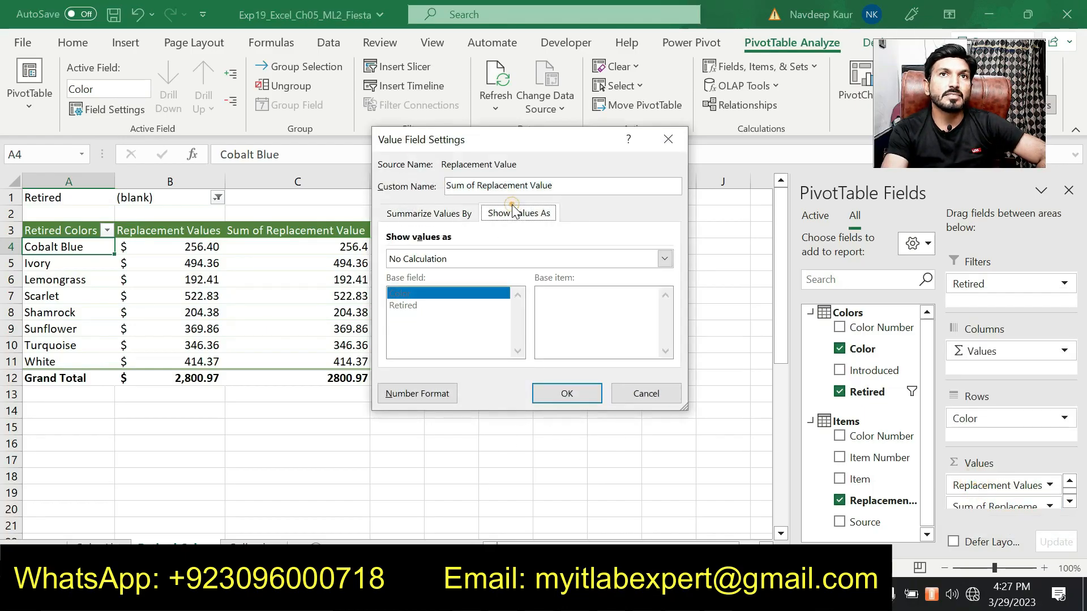
left_click(523, 262)
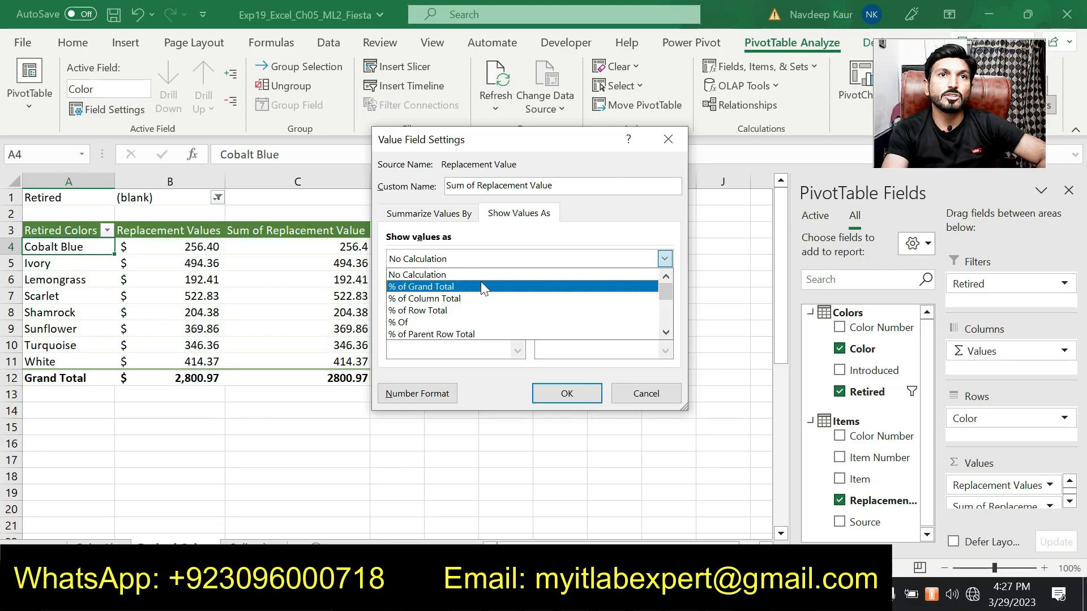
left_click(481, 286)
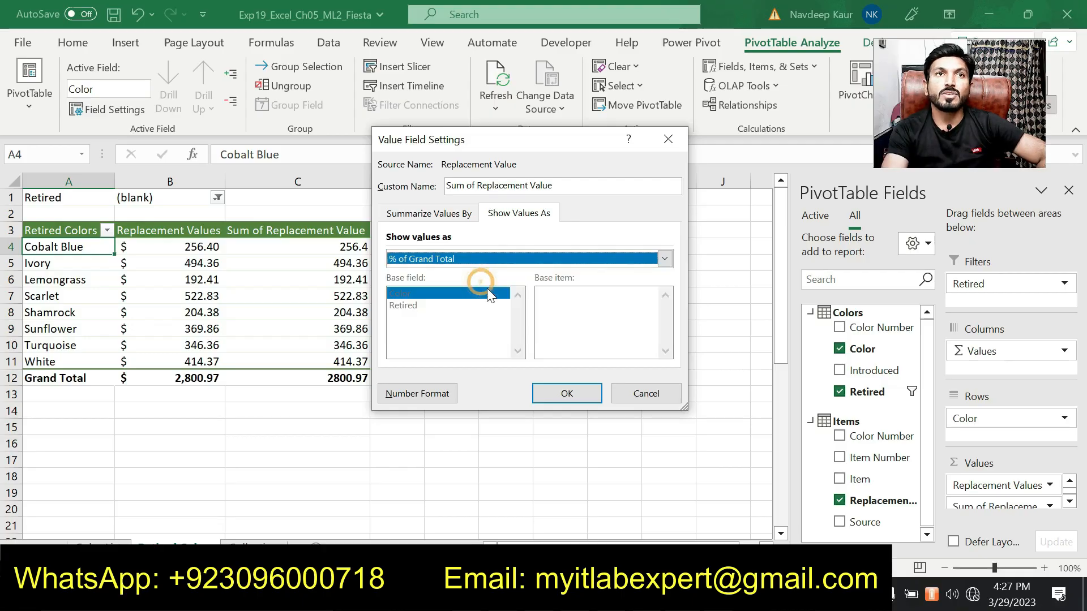
left_click(565, 398)
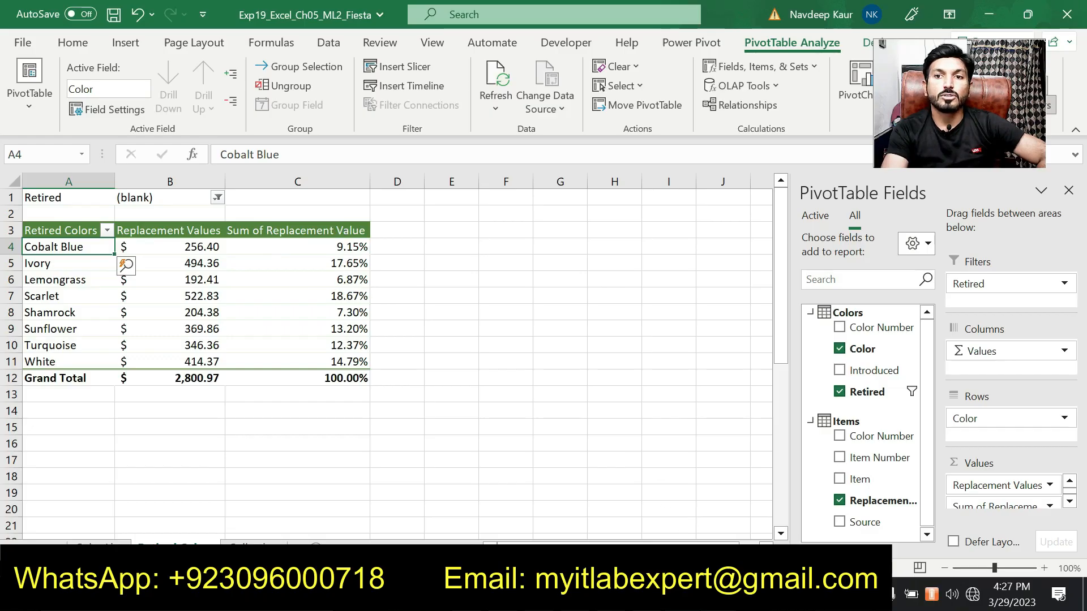
key("alt+Tab")
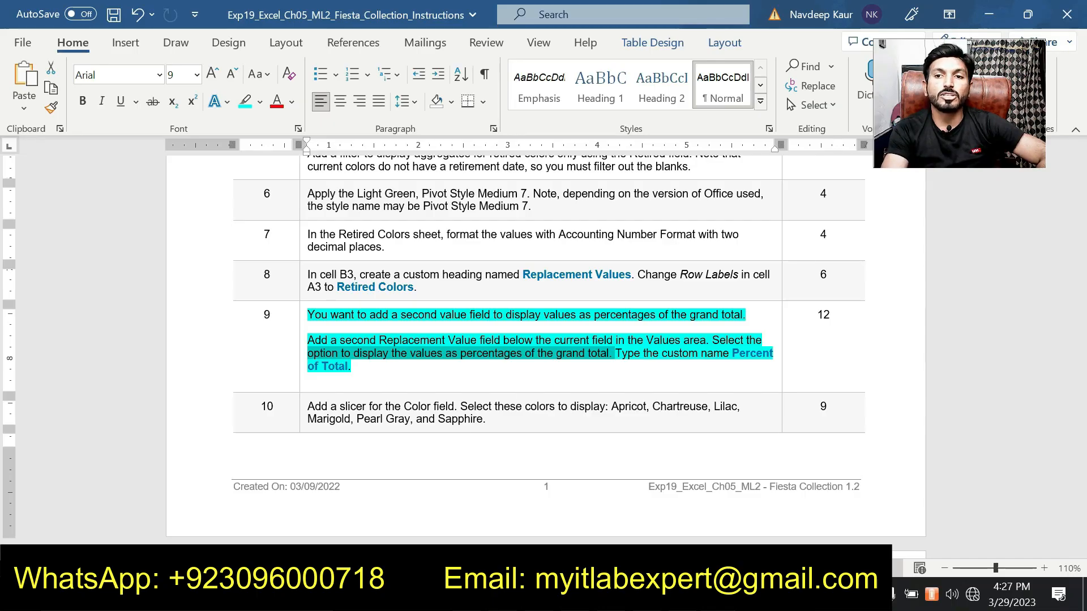
key("alt+Tab")
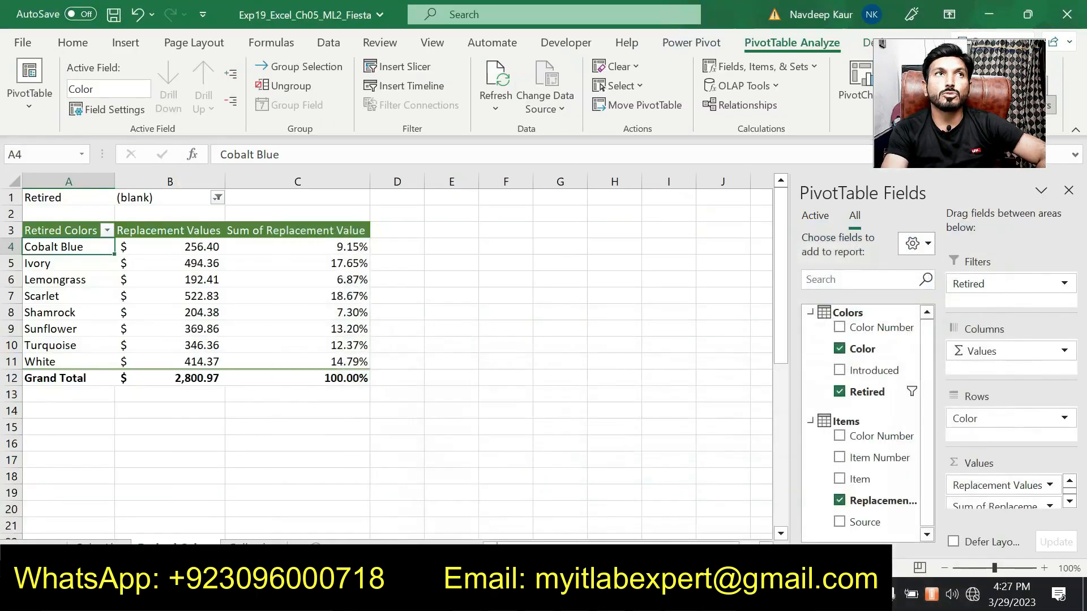
left_click(110, 110)
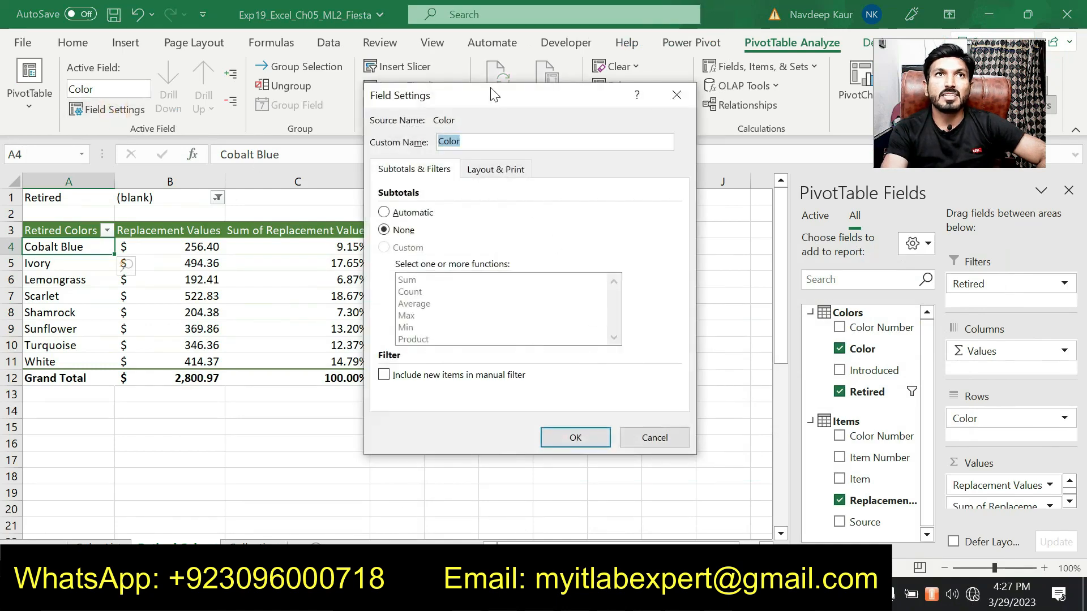
left_click(676, 95)
Rename the percentage value field with the custom name Percent of Total.
left_click(363, 278)
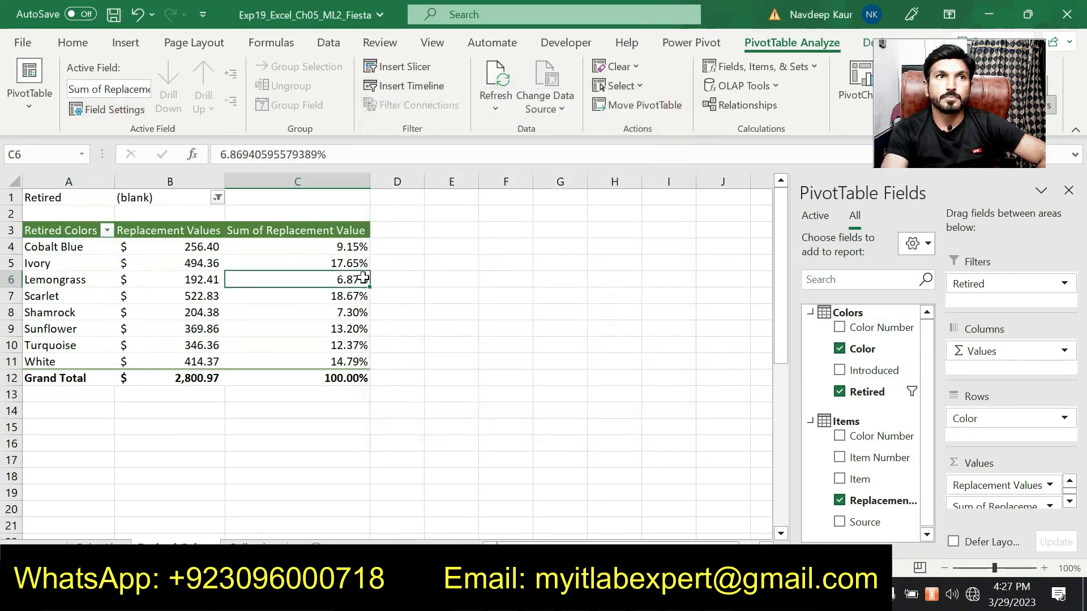
left_click(103, 110)
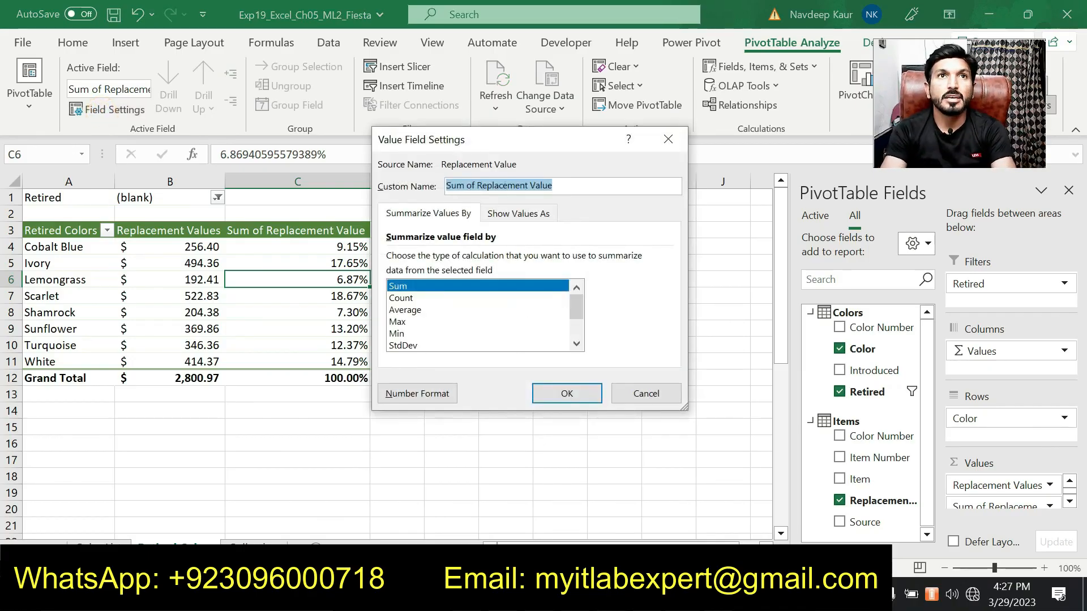
left_click(668, 594)
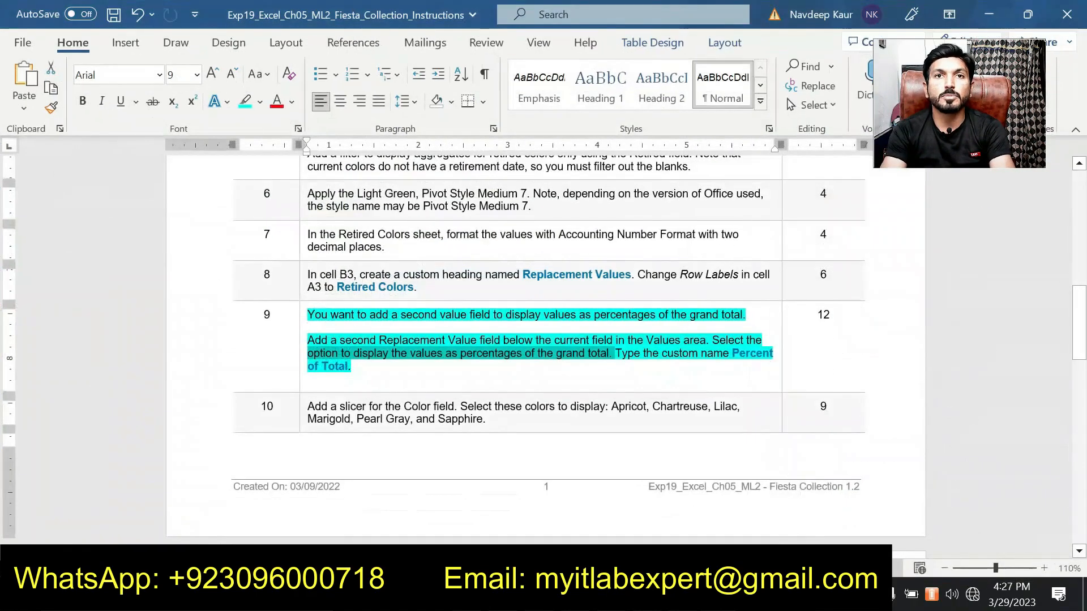
left_click(640, 595)
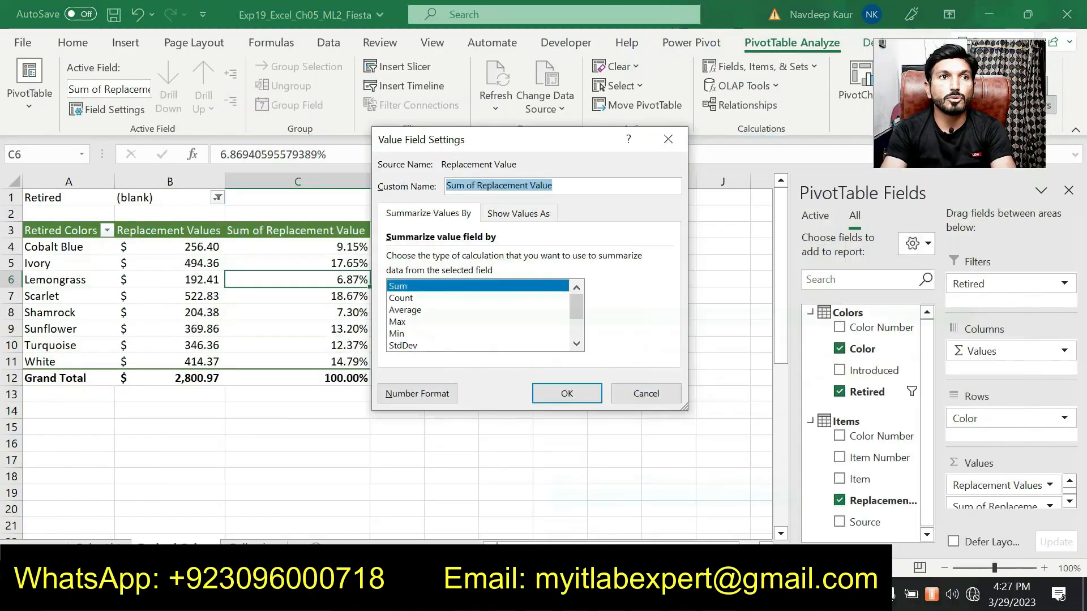
type("Percent of Total")
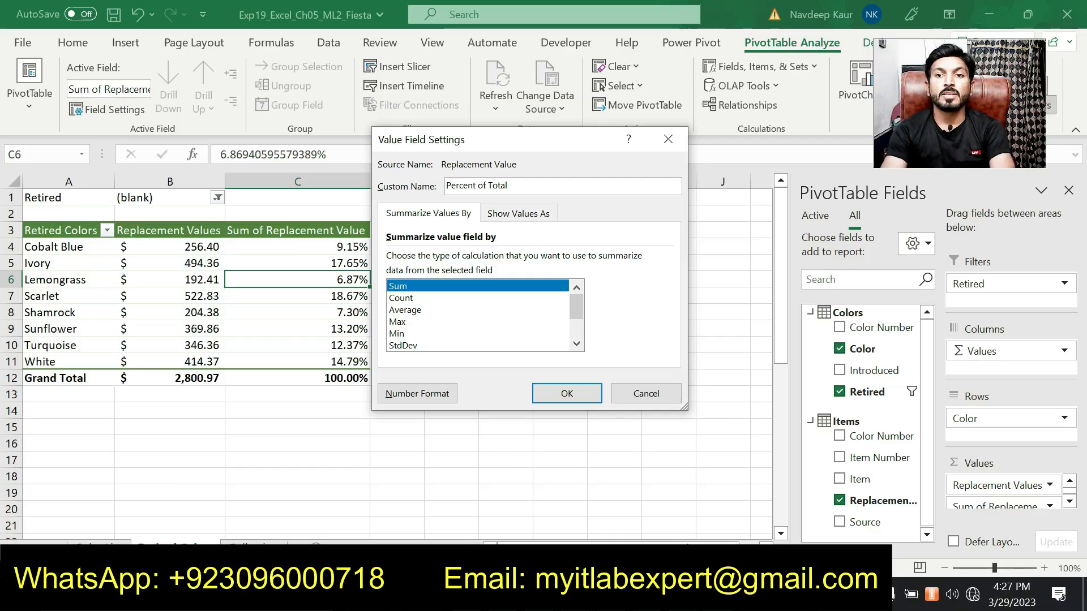
key("alt+Tab")
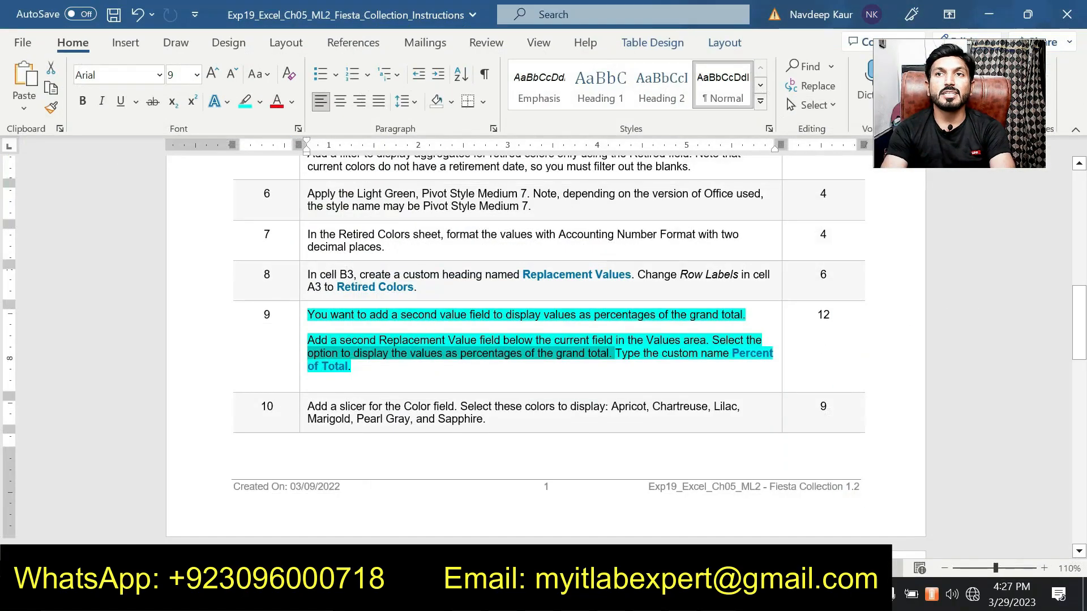
key("alt+Tab")
left_click(578, 390)
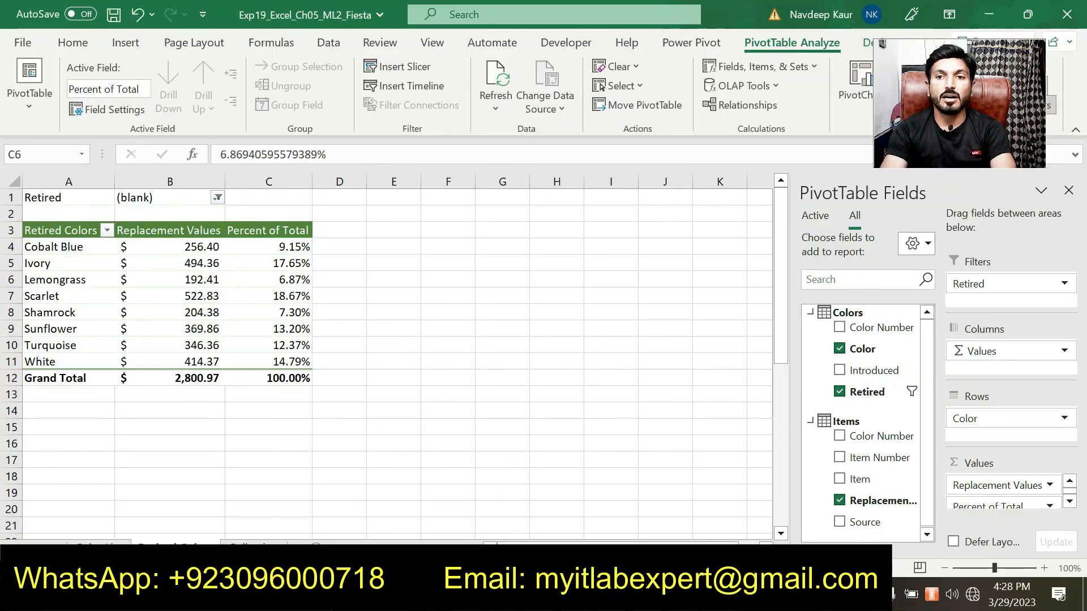
Remove the highlight from the step 9 paragraph in the instructions document.
key("alt+Tab")
mouse_move(387, 370)
left_mouse_down()
mouse_move(312, 341)
mouse_move(310, 317)
left_mouse_up()
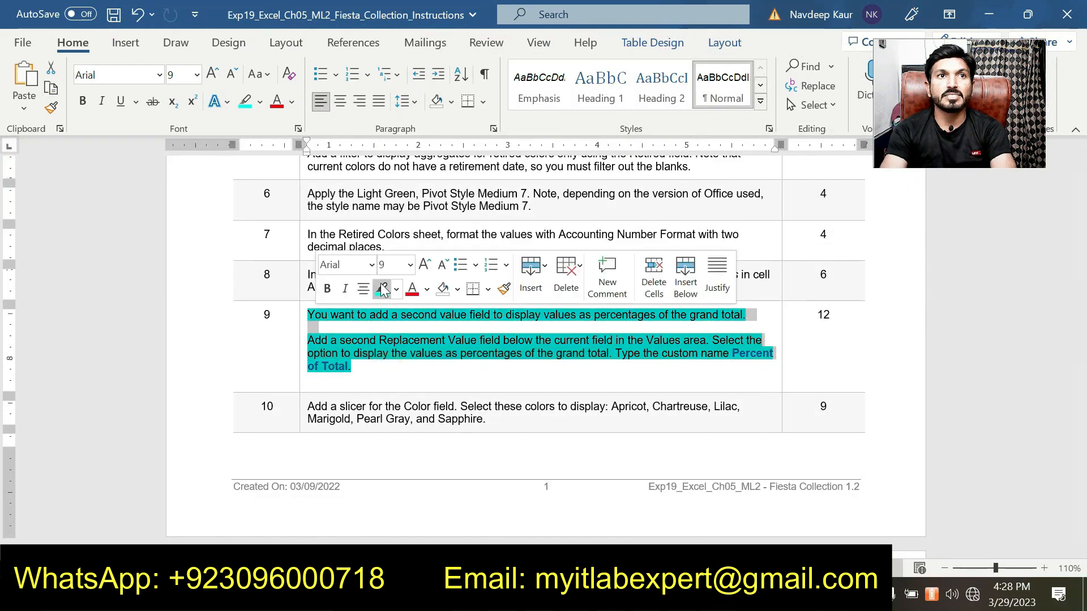
left_click(382, 289)
Review the instructions document's steps 1 through 10.
scroll(449, 408, "up", 5)
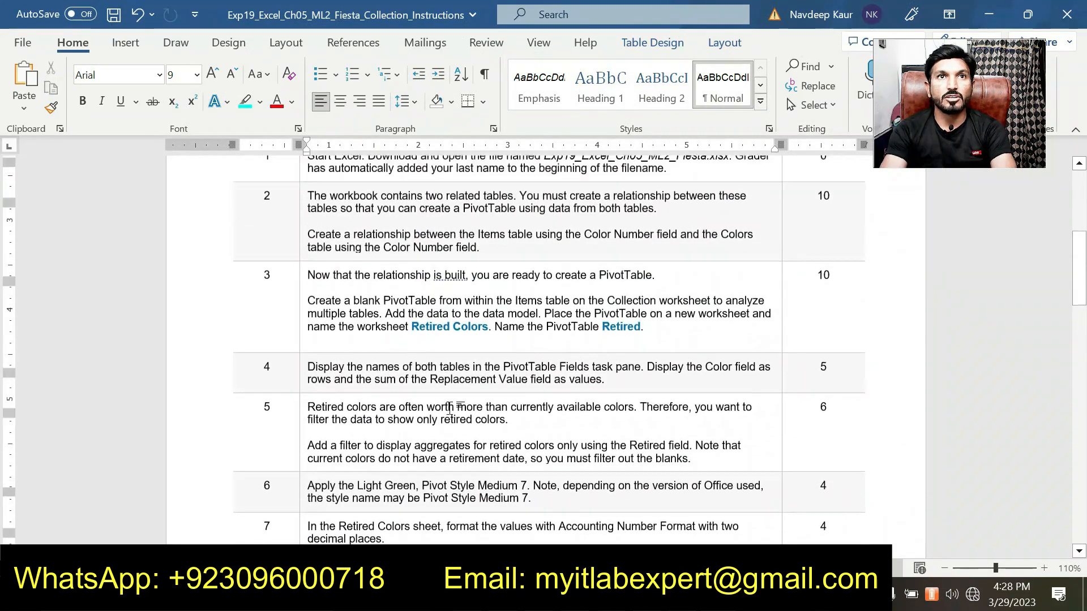
scroll(449, 407, "up", 1)
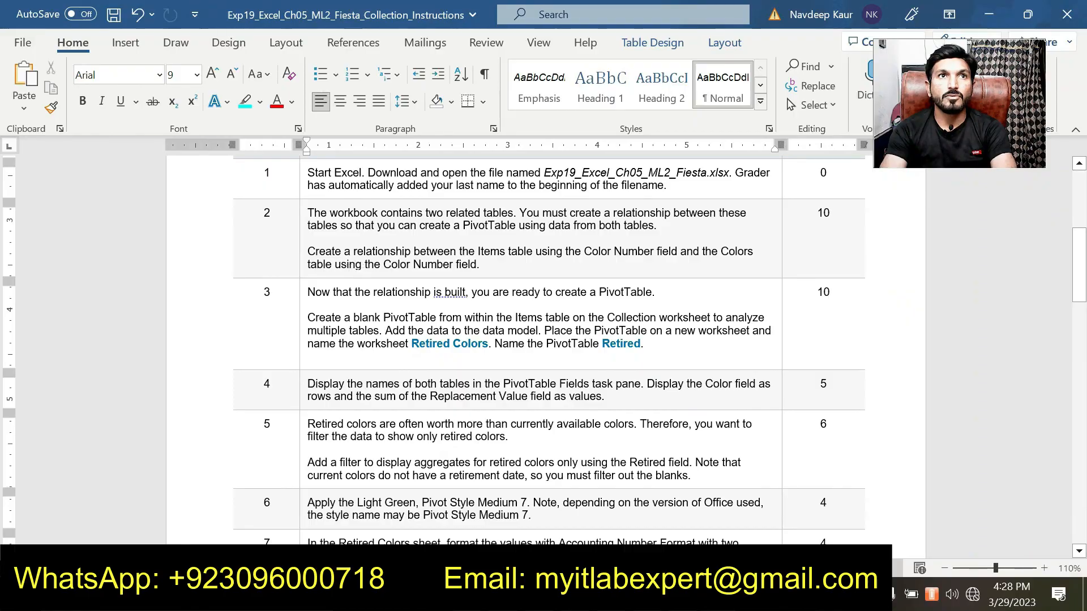
scroll(349, 269, "up", 2)
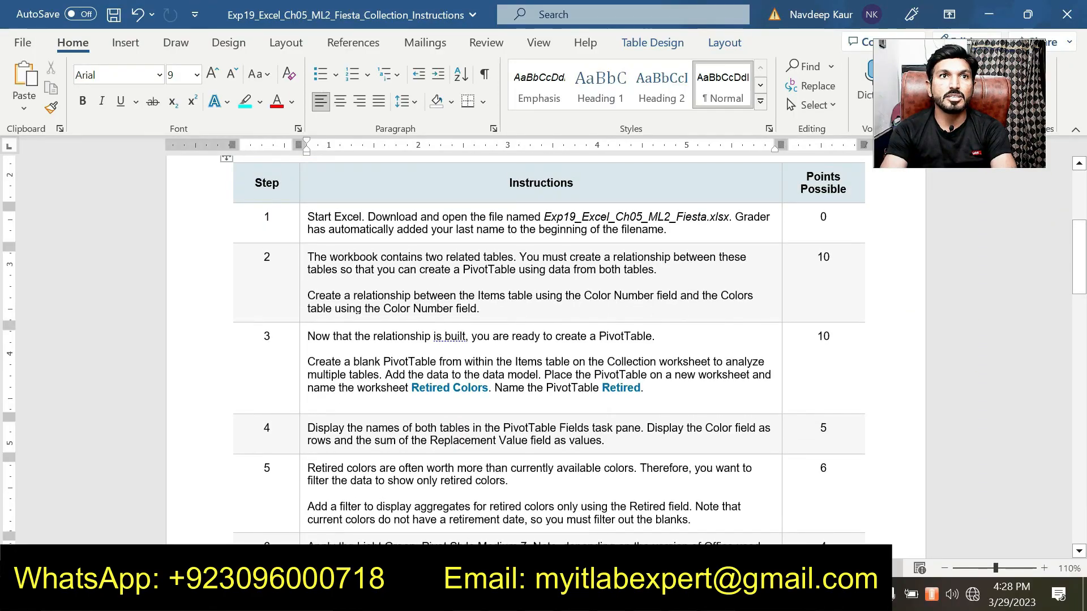
scroll(548, 351, "down", 4)
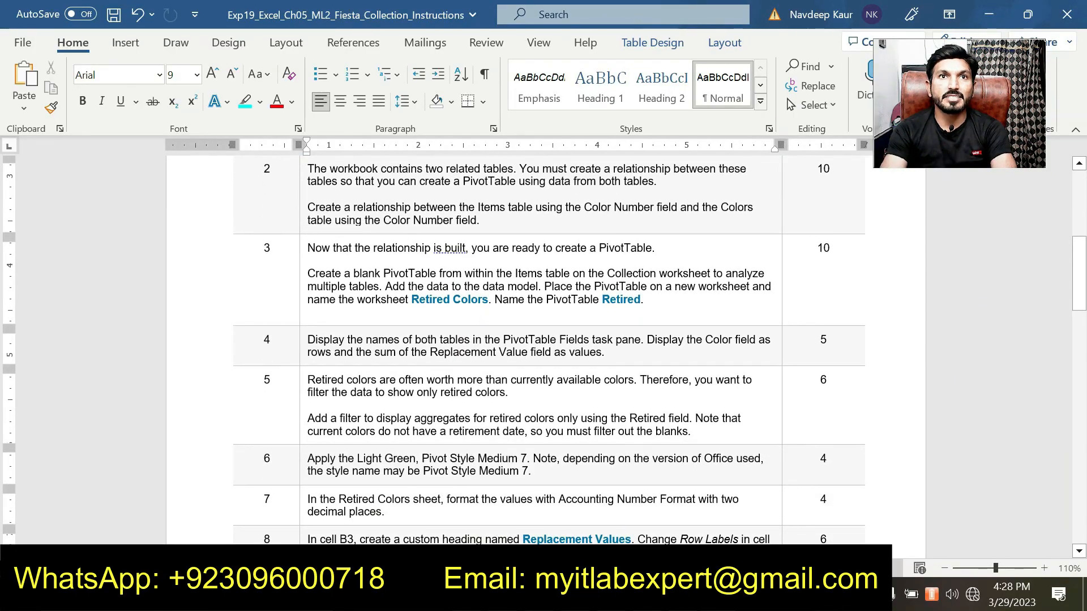
scroll(548, 351, "down", 2)
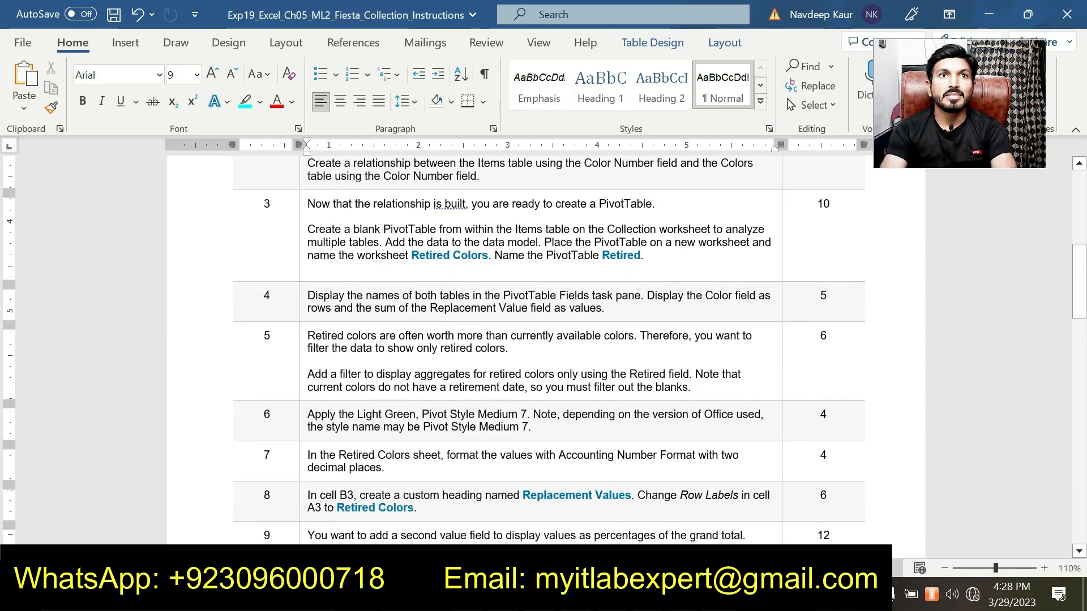
scroll(549, 351, "down", 2)
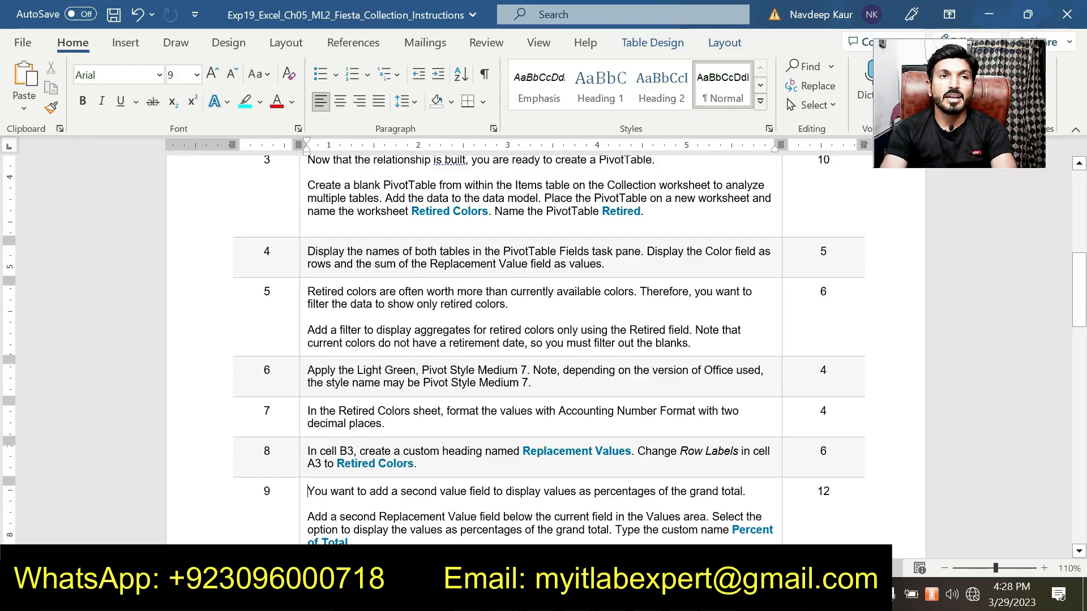
scroll(468, 339, "down", 3)
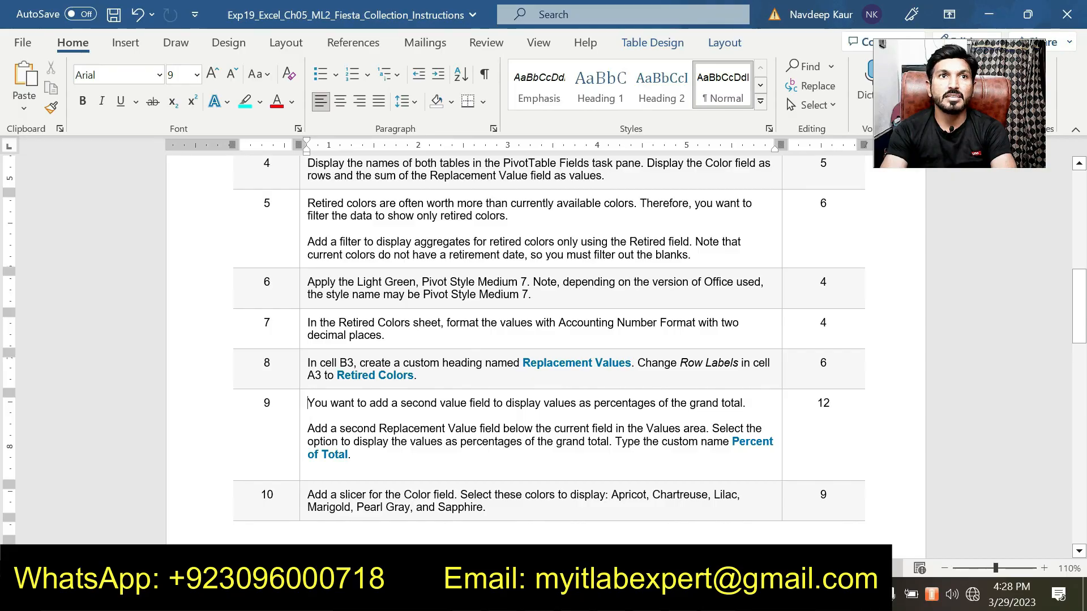
scroll(548, 340, "down", 2)
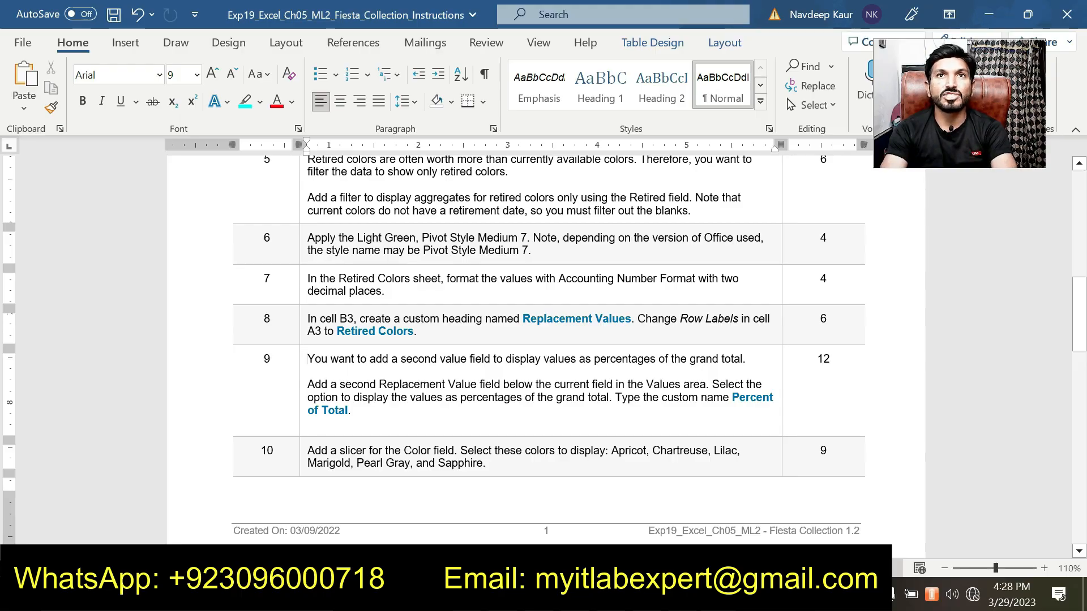
scroll(543, 339, "up", 6)
scroll(544, 339, "down", 9)
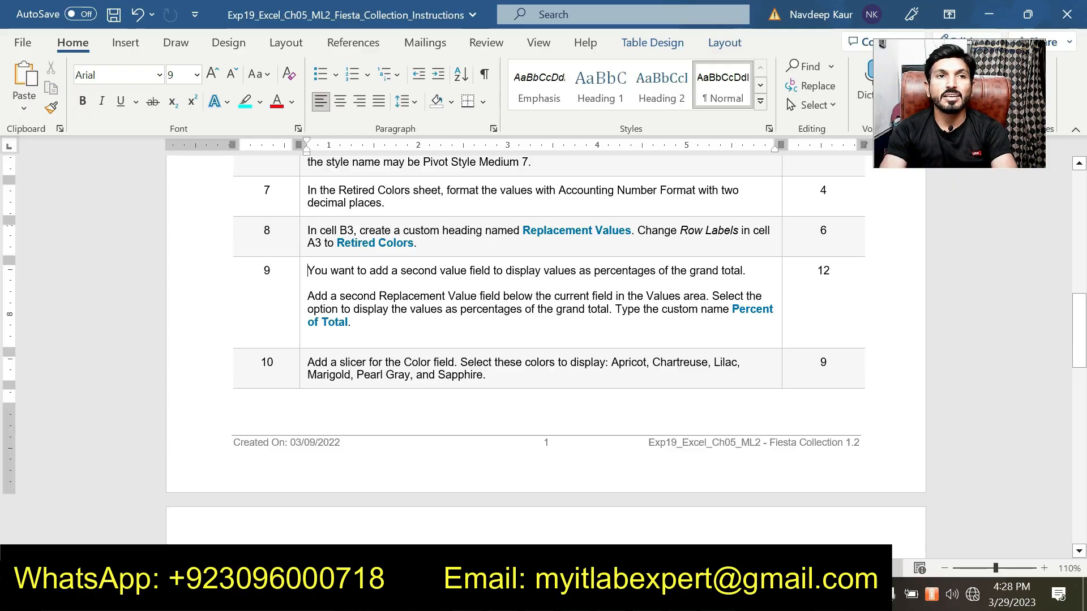
left_click(370, 327)
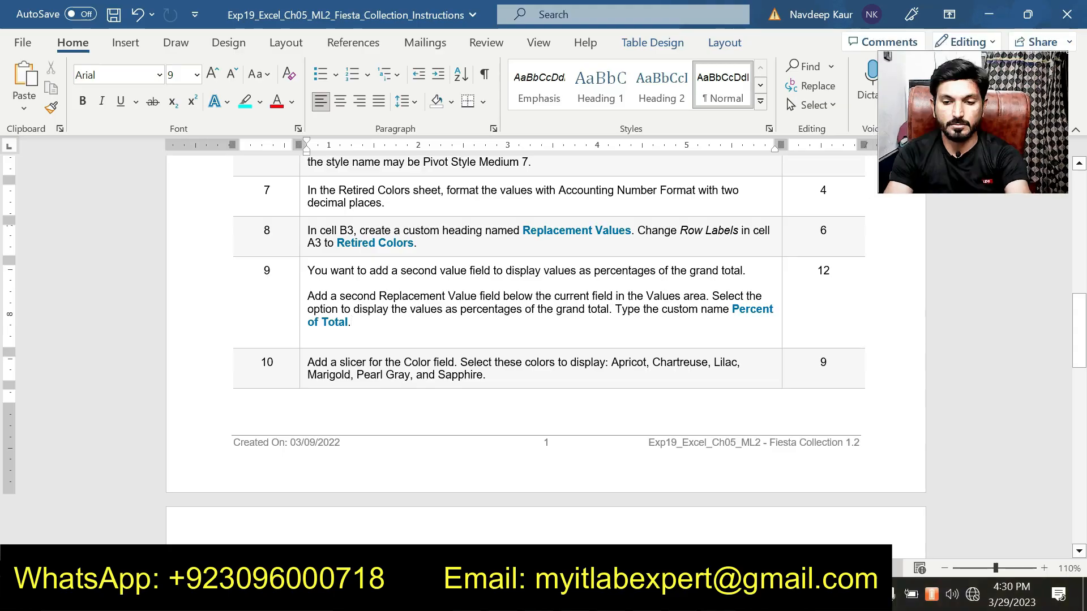
key("F7")
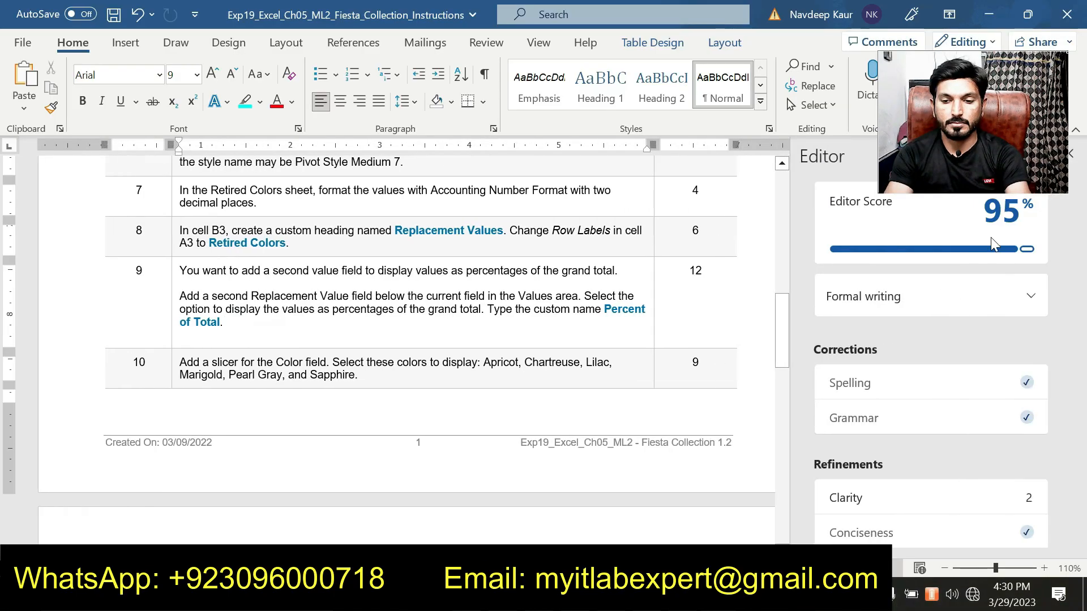
left_click(1070, 154)
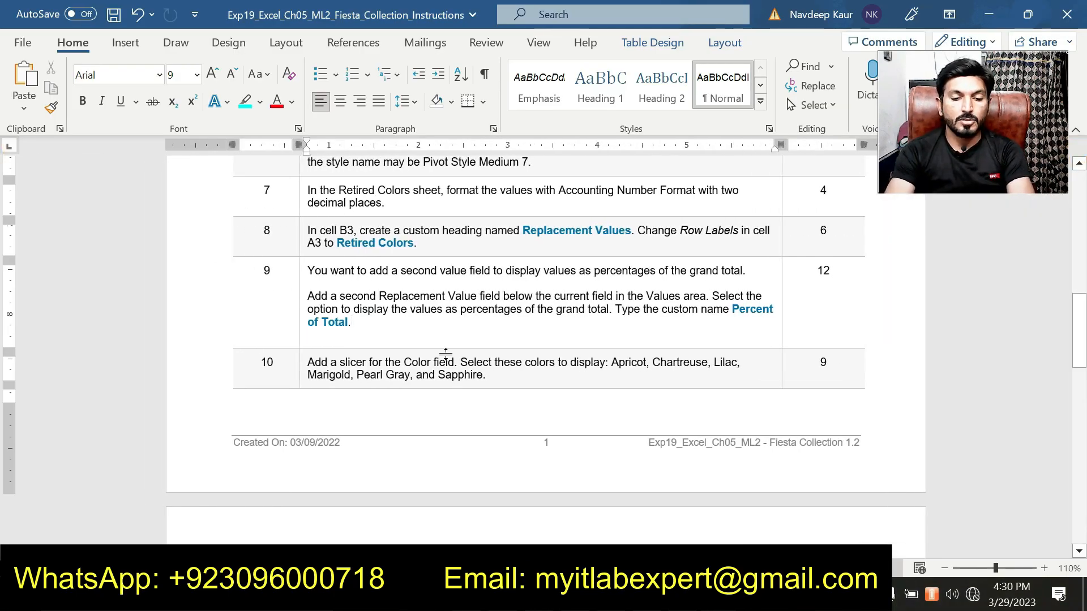
Highlight the step 10 list of slicer colors from Apricot to Sapphire in the instructions.
scroll(450, 354, "down", 1)
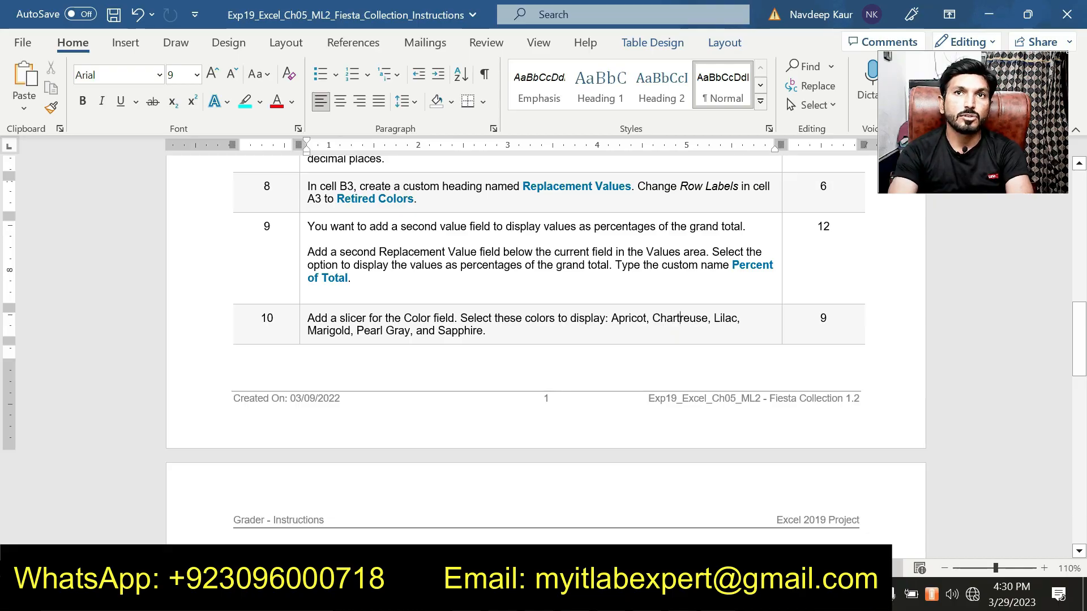
left_click_drag(486, 331, 611, 318)
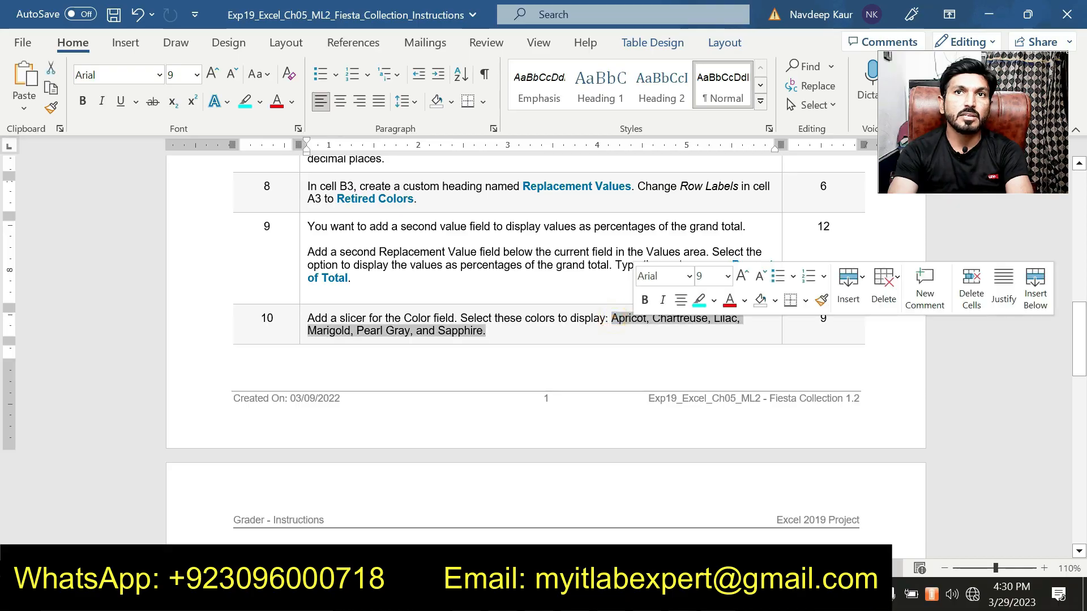
left_click(700, 300)
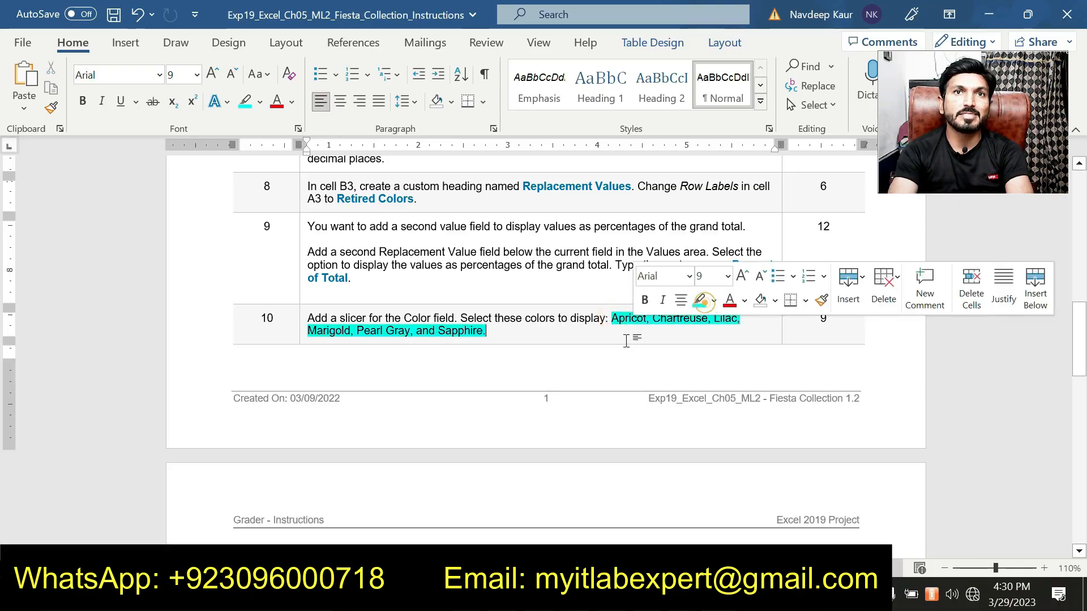
Switch to the solution workbook and examine its Retired Colors PivotTable and Color slicer.
left_click(486, 331)
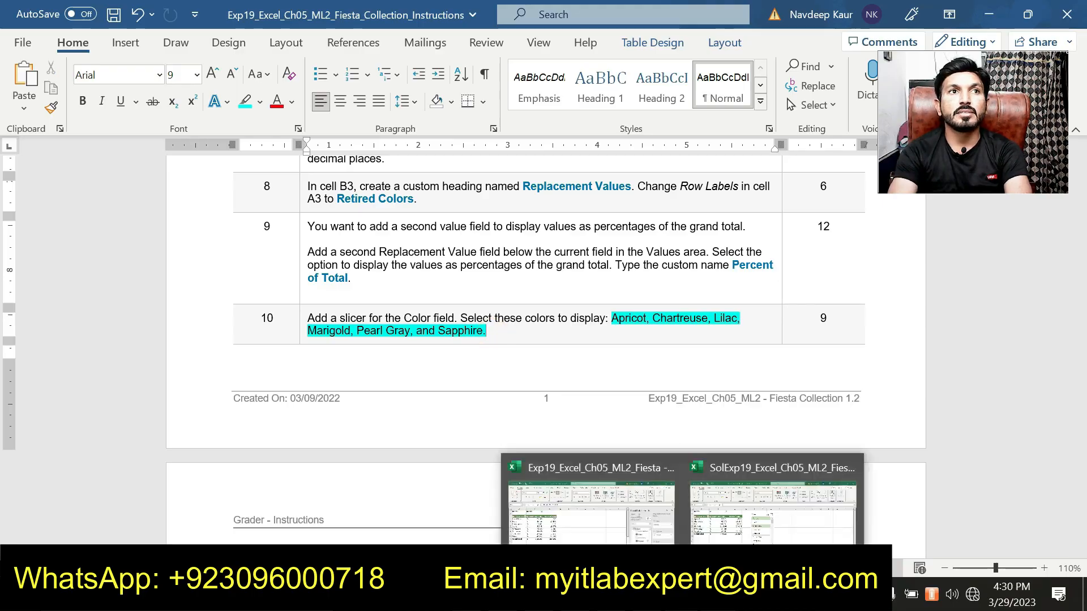
right_click(681, 595)
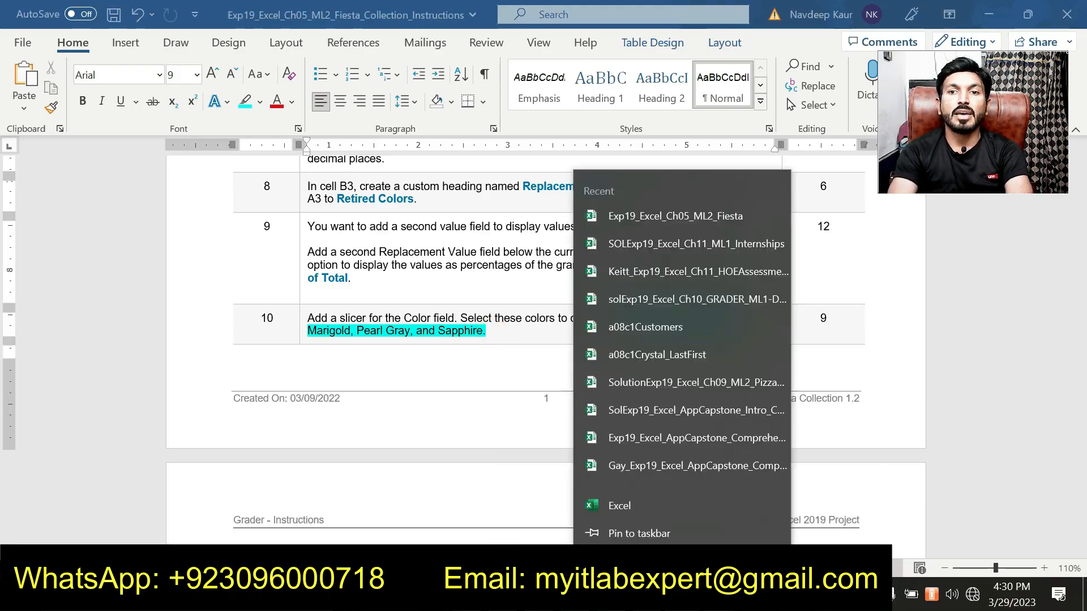
left_click(681, 596)
left_click(644, 529)
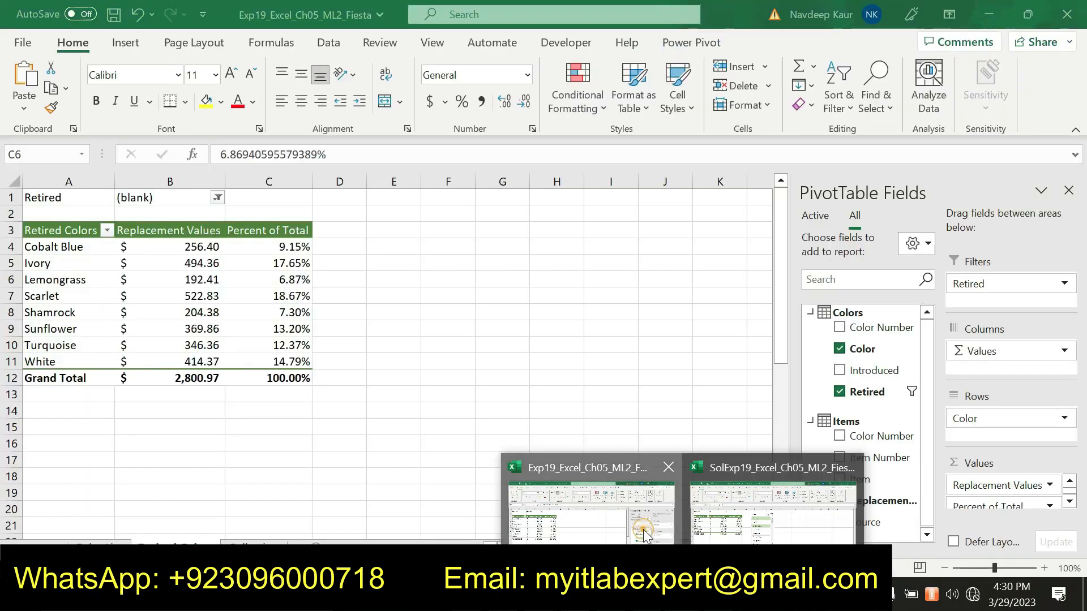
mouse_move(682, 596)
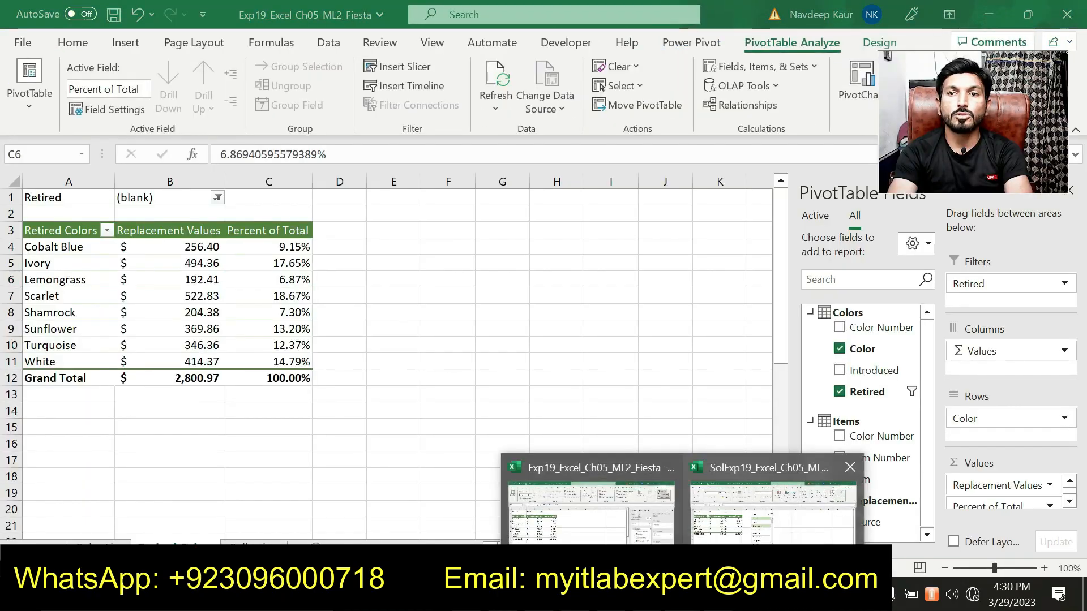
left_click(770, 499)
scroll(479, 278, "down", 5)
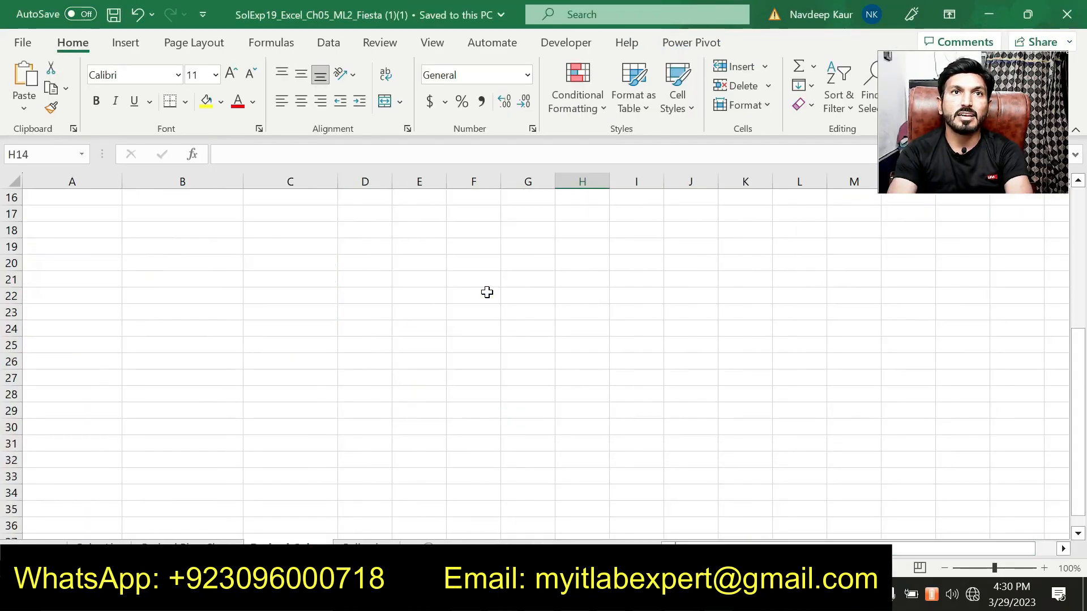
scroll(523, 351, "up", 5)
left_click_drag(535, 261, 536, 226)
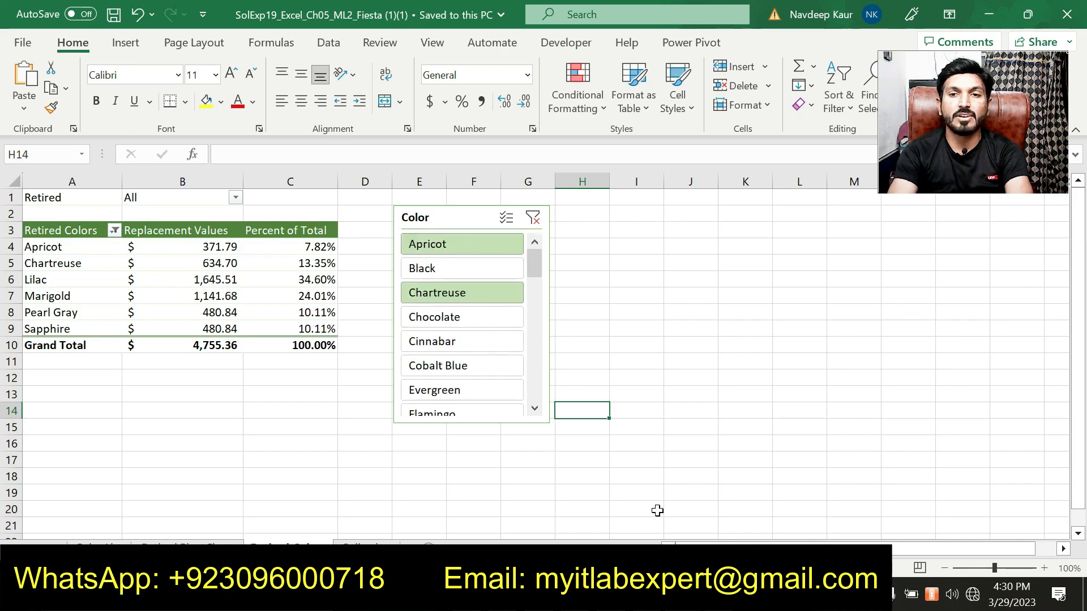
left_click(699, 595)
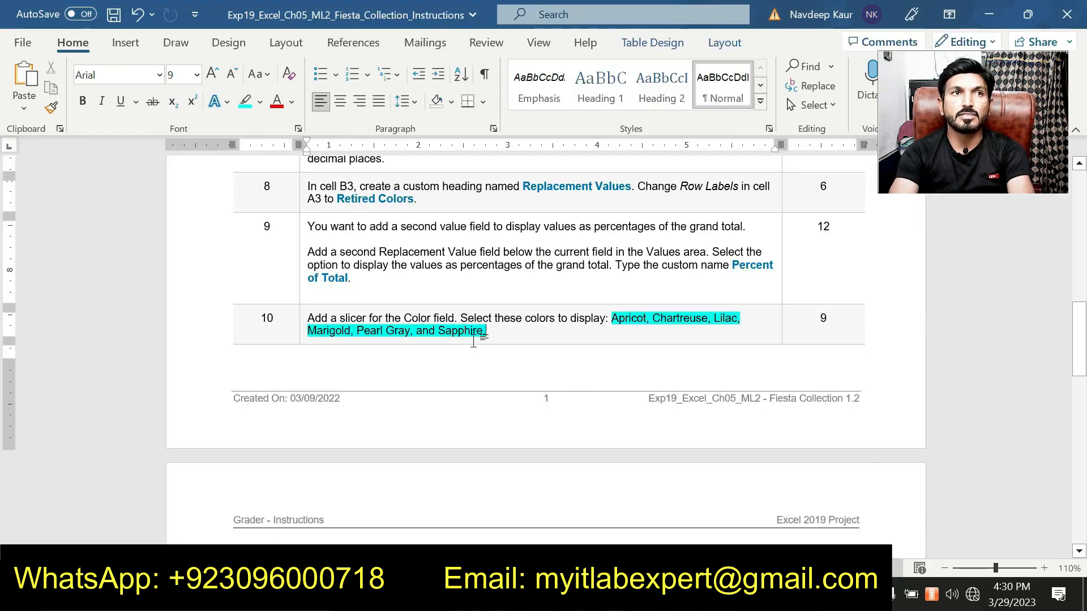
Read the slicer and PivotChart tasks in steps 11 through 14 of the instructions.
scroll(468, 347, "down", 5)
scroll(544, 351, "down", 1)
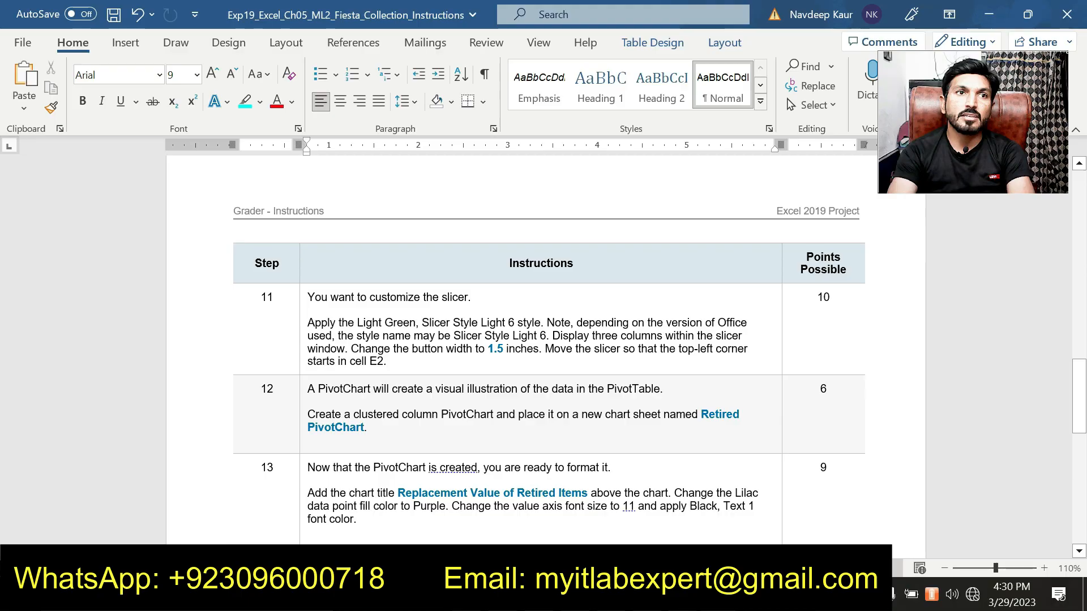
key("alt+Tab")
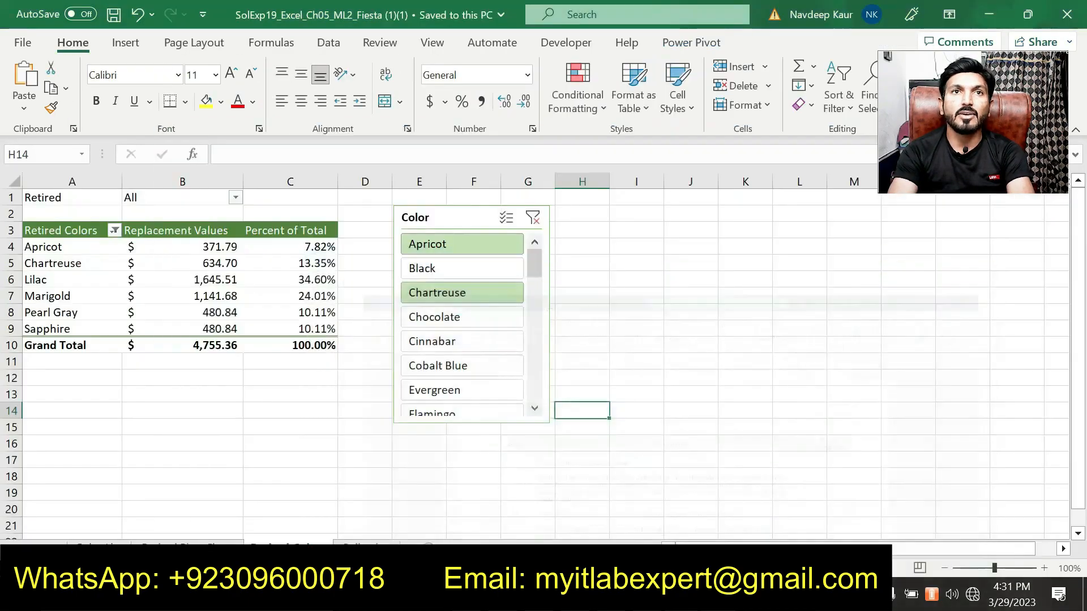
key("alt+Tab")
scroll(544, 351, "down", 3)
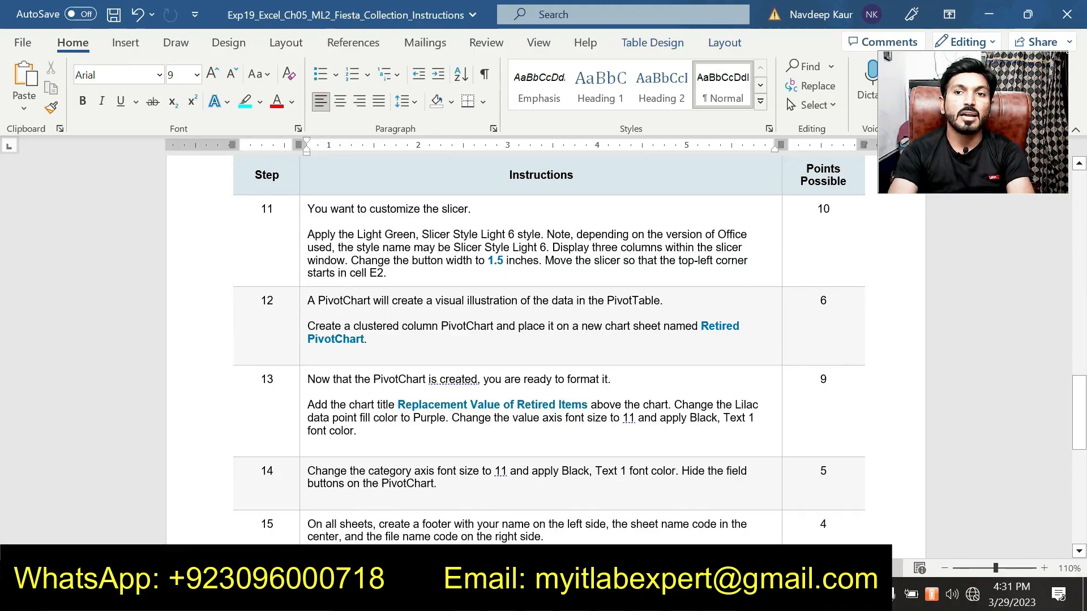
Examine the Retired PivotChart sheet in the solution workbook.
left_click(719, 594)
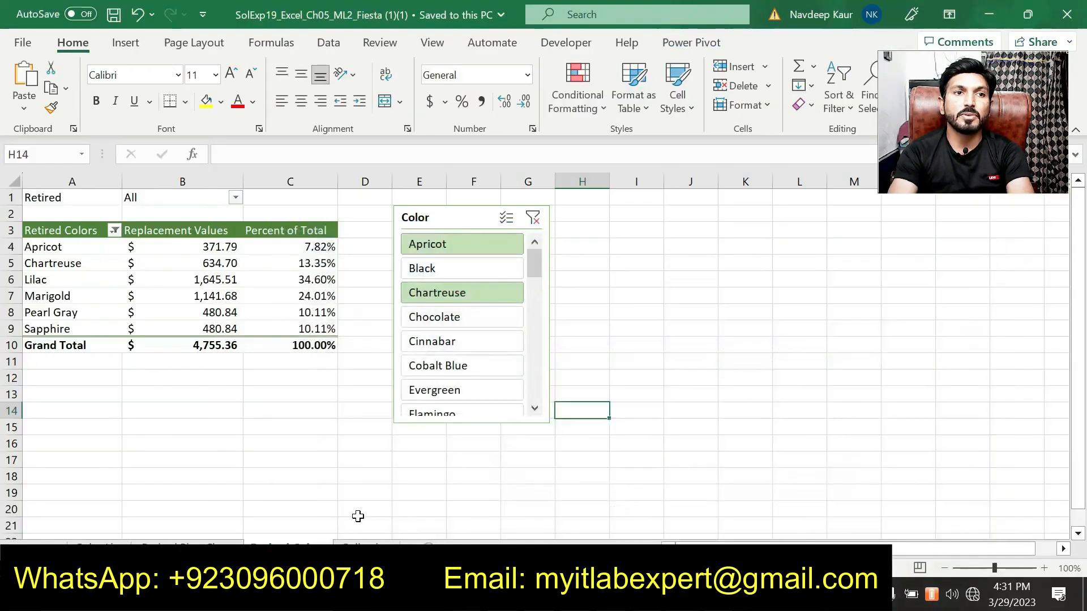
left_click(187, 545)
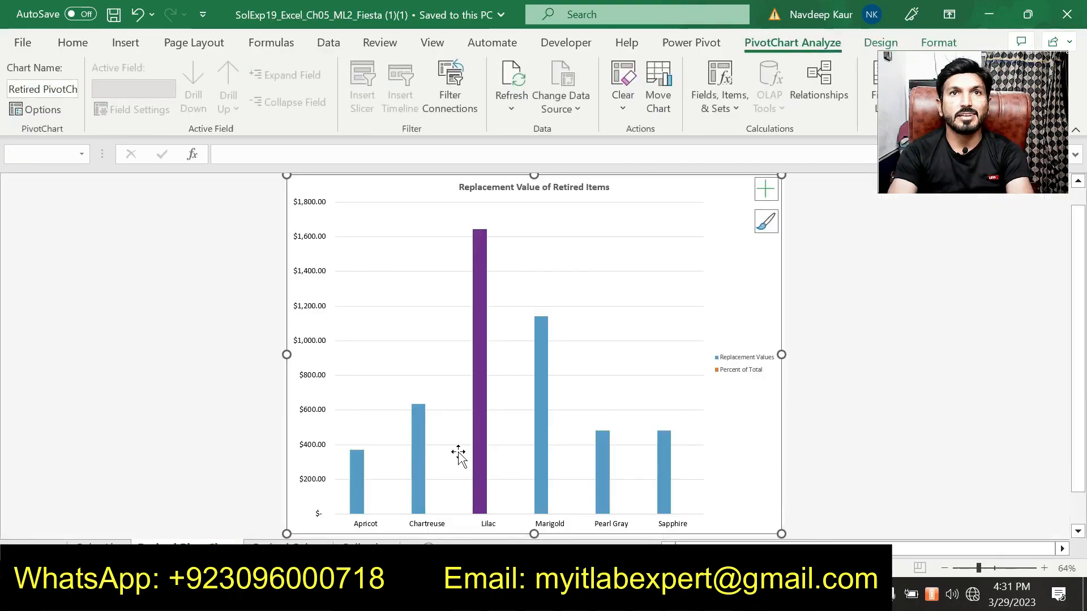
scroll(650, 511, "up", 1)
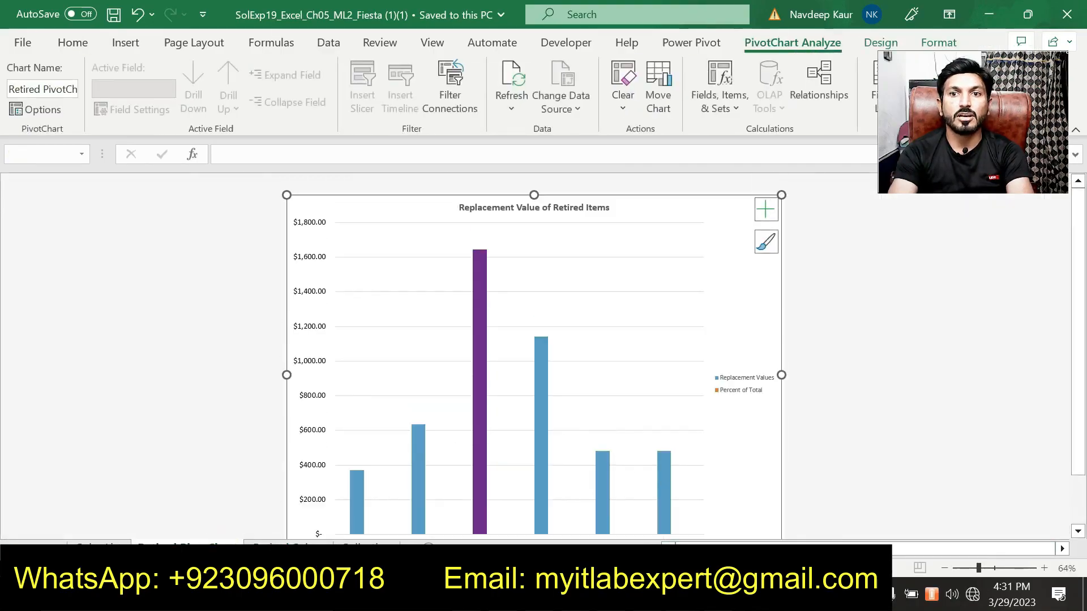
Compare instruction steps 12 through 17 against the solution workbook's chart.
left_click(719, 594)
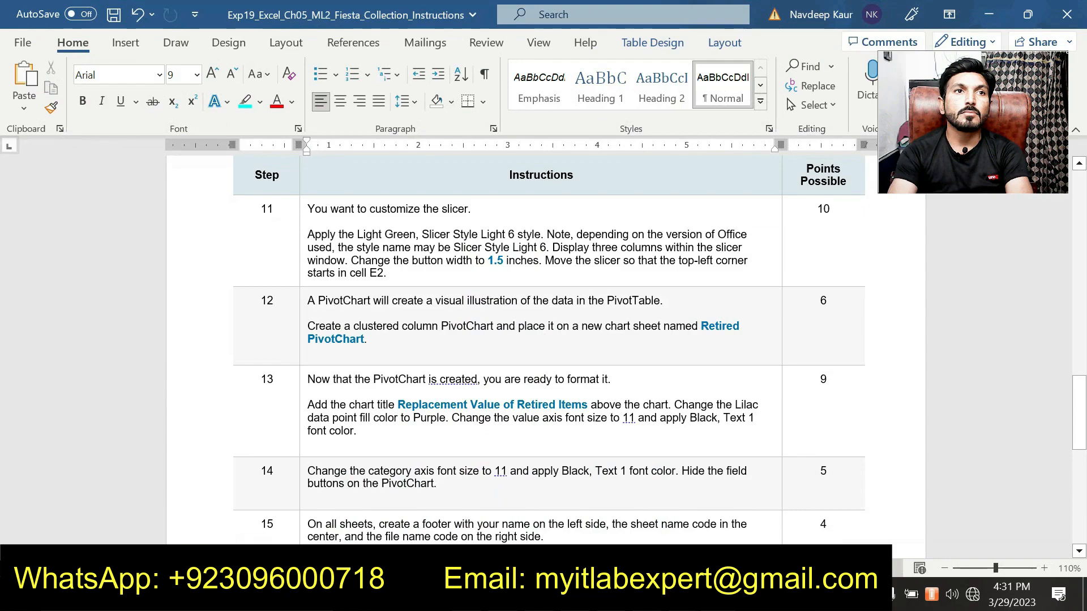
scroll(395, 413, "down", 2)
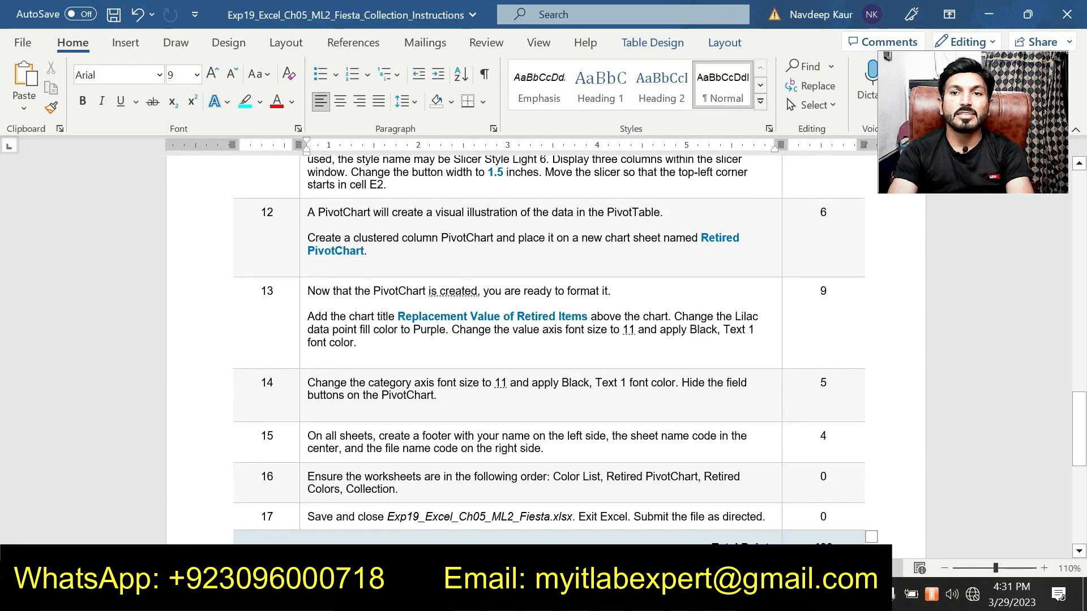
left_click(719, 595)
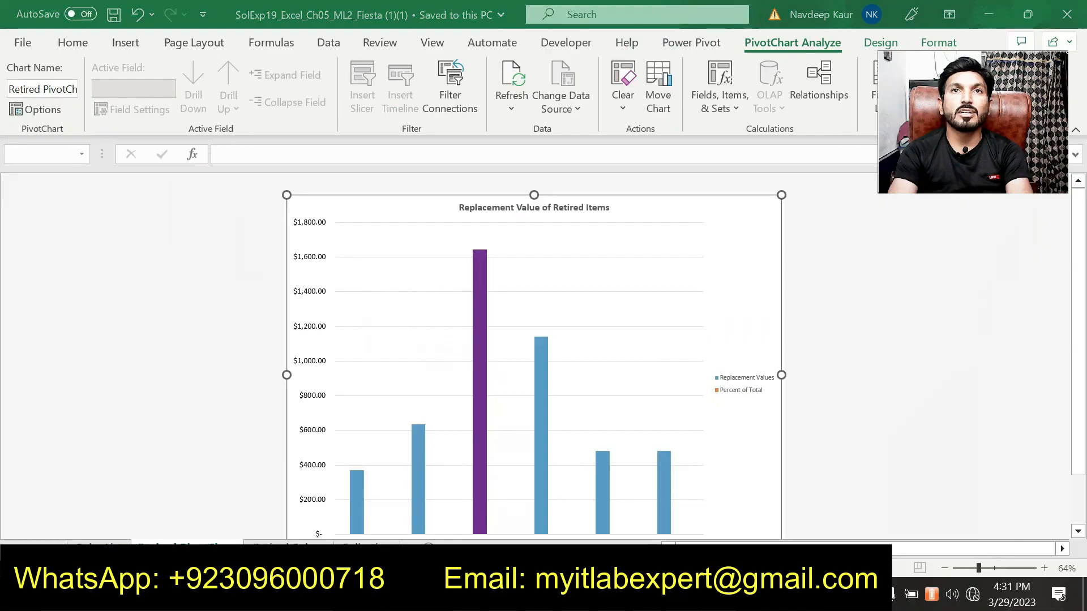
left_click(719, 595)
scroll(521, 462, "up", 8)
scroll(524, 467, "up", 10)
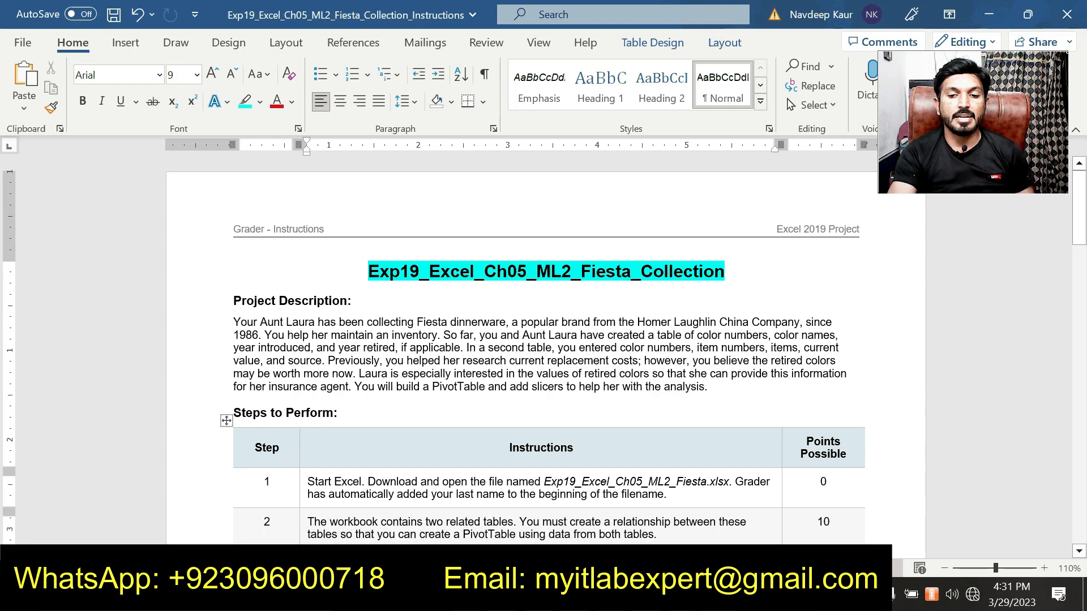
key("F7")
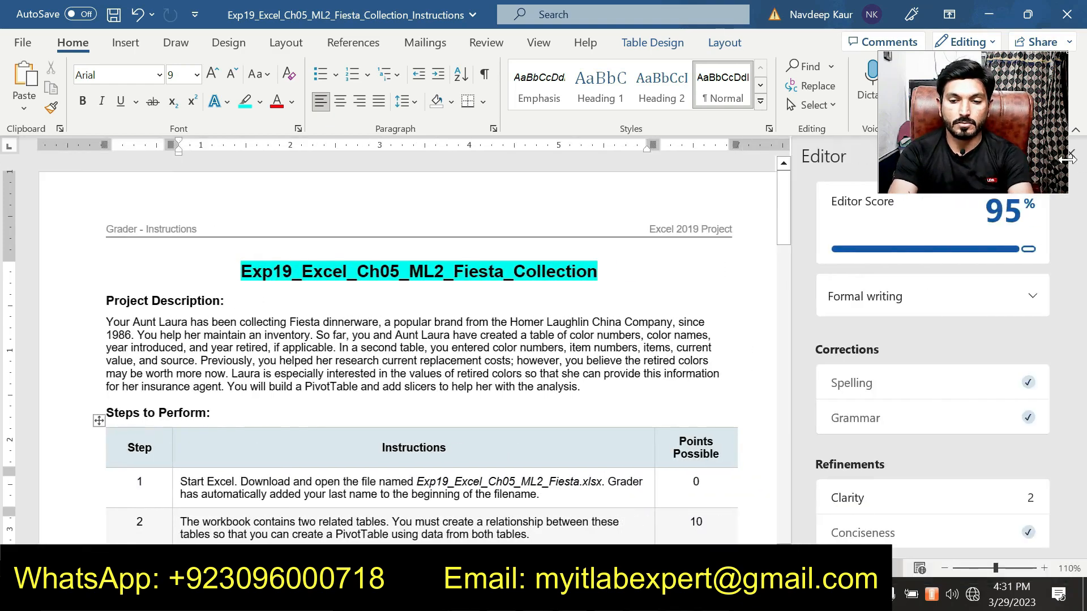
left_click(1074, 155)
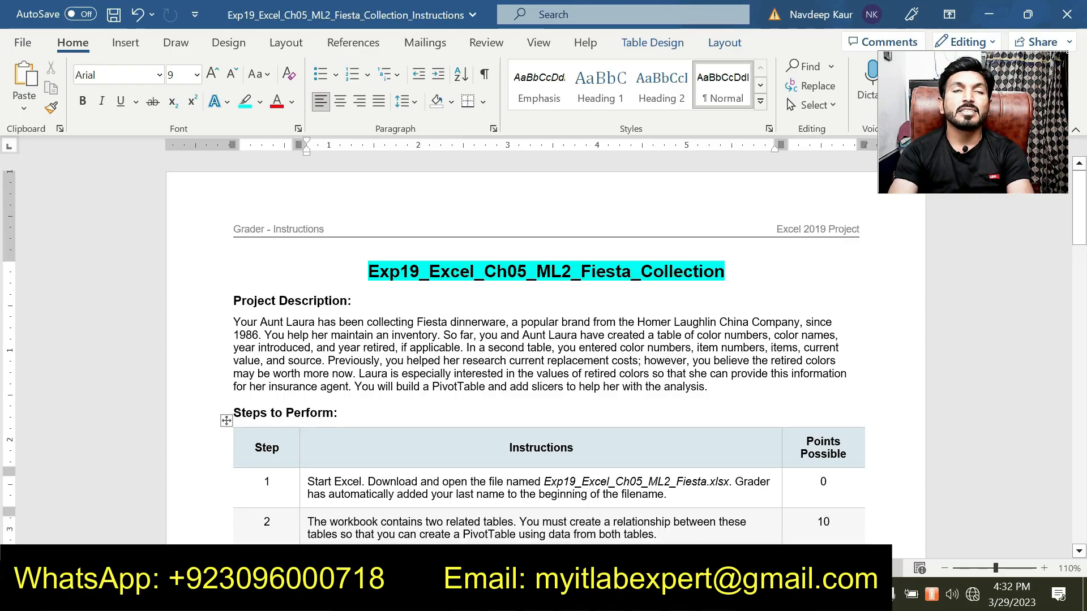
scroll(543, 351, "down", 3)
scroll(425, 383, "down", 6)
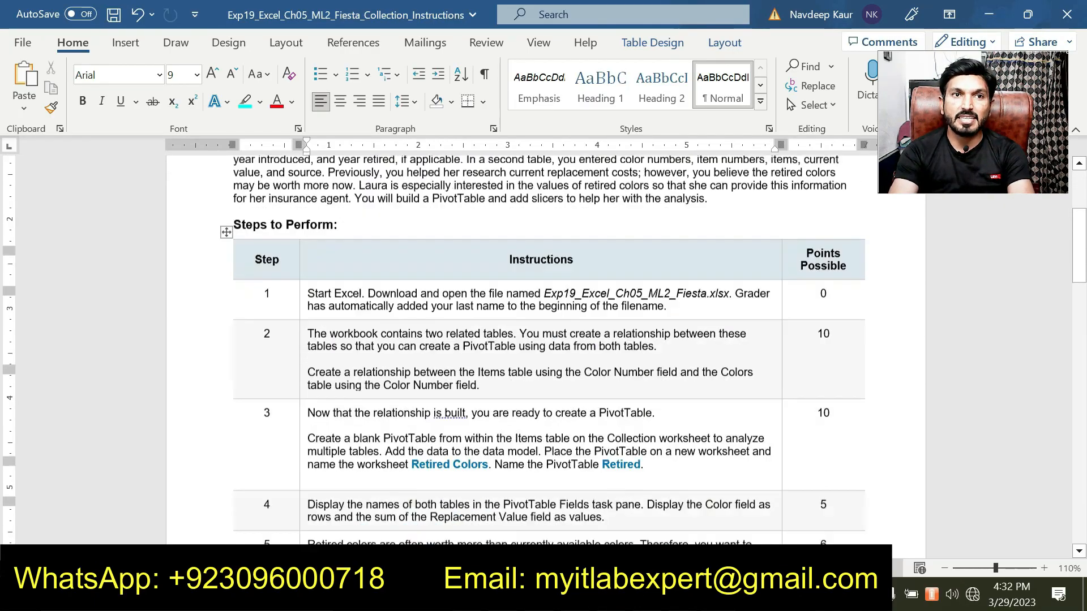
scroll(543, 351, "up", 6)
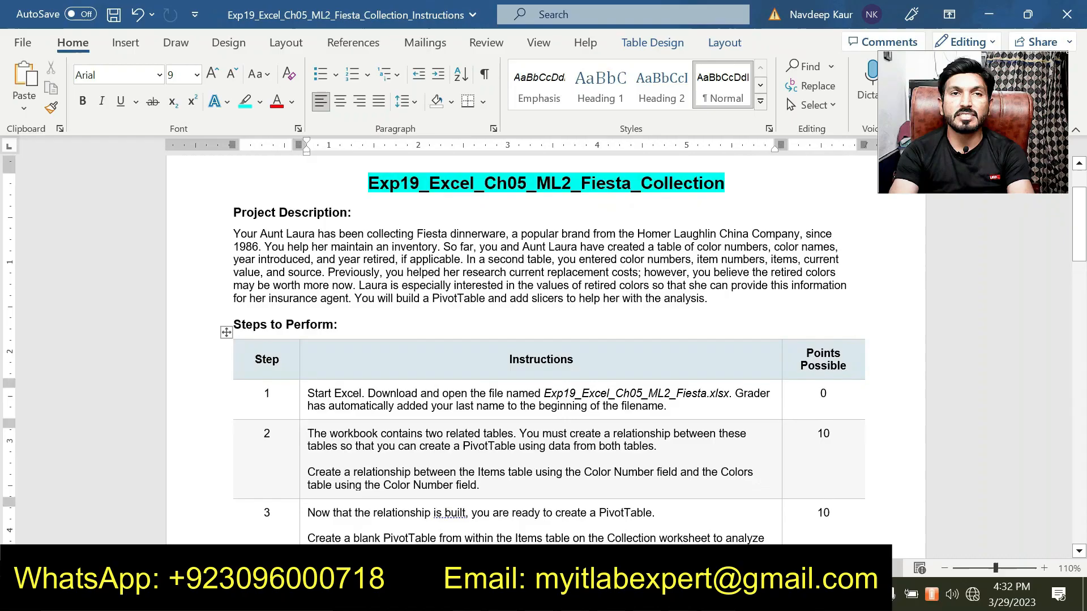